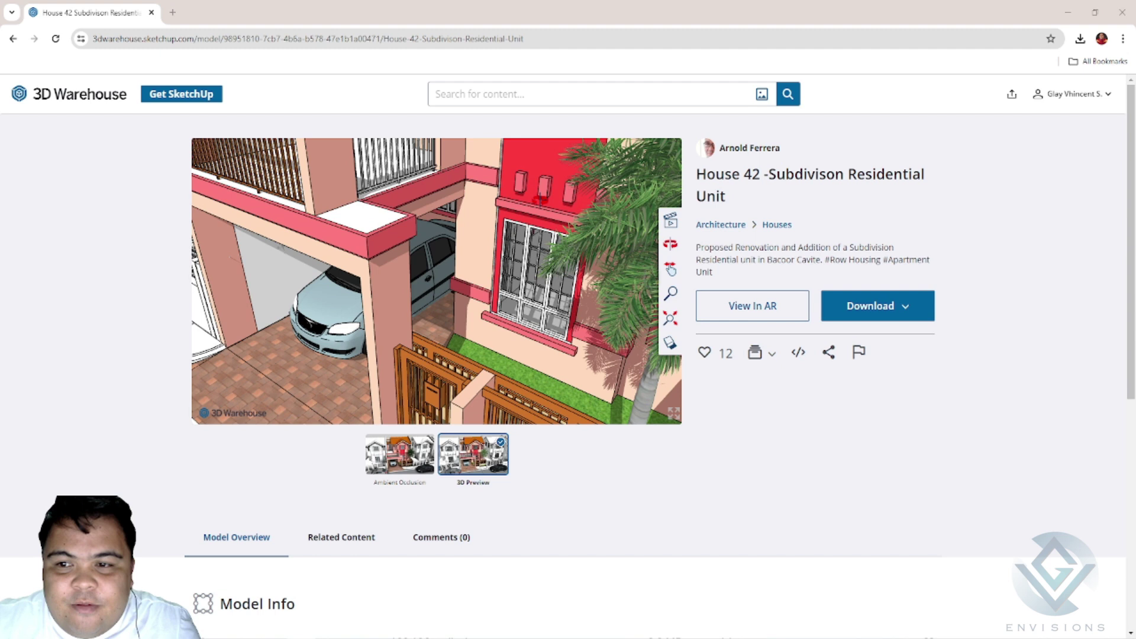
Step: Examine the House 42 subdivision residential unit in the 3D preview on 3D Warehouse
left_click_drag(319, 236, 451, 321)
scroll(444, 335, "down", 7)
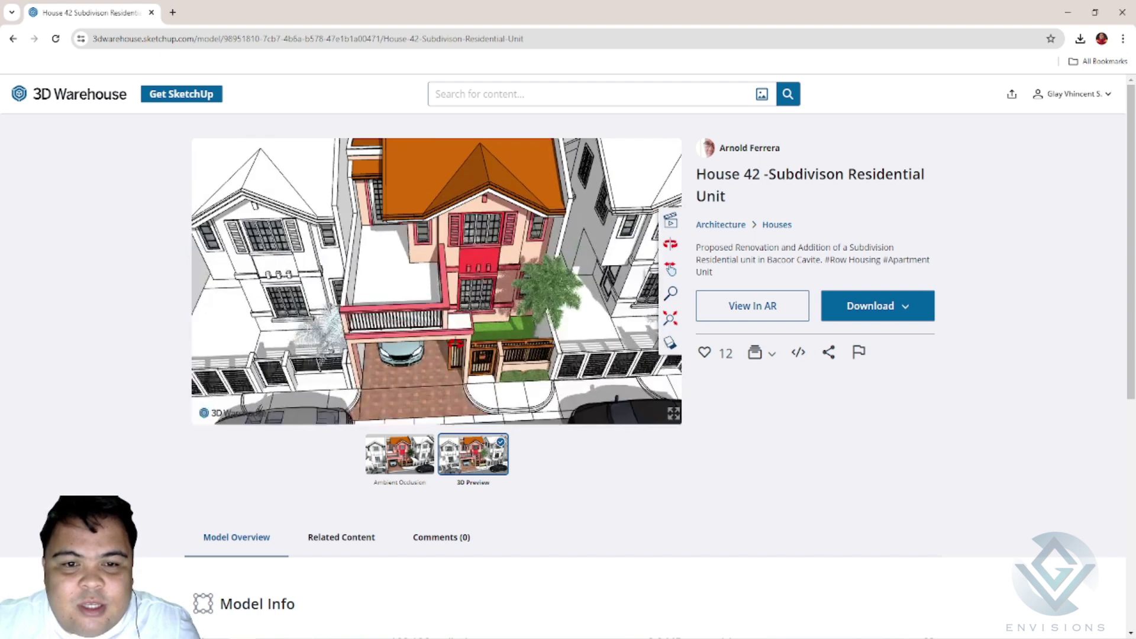
scroll(441, 336, "down", 1)
left_click_drag(449, 374, 492, 324)
scroll(494, 323, "up", 6)
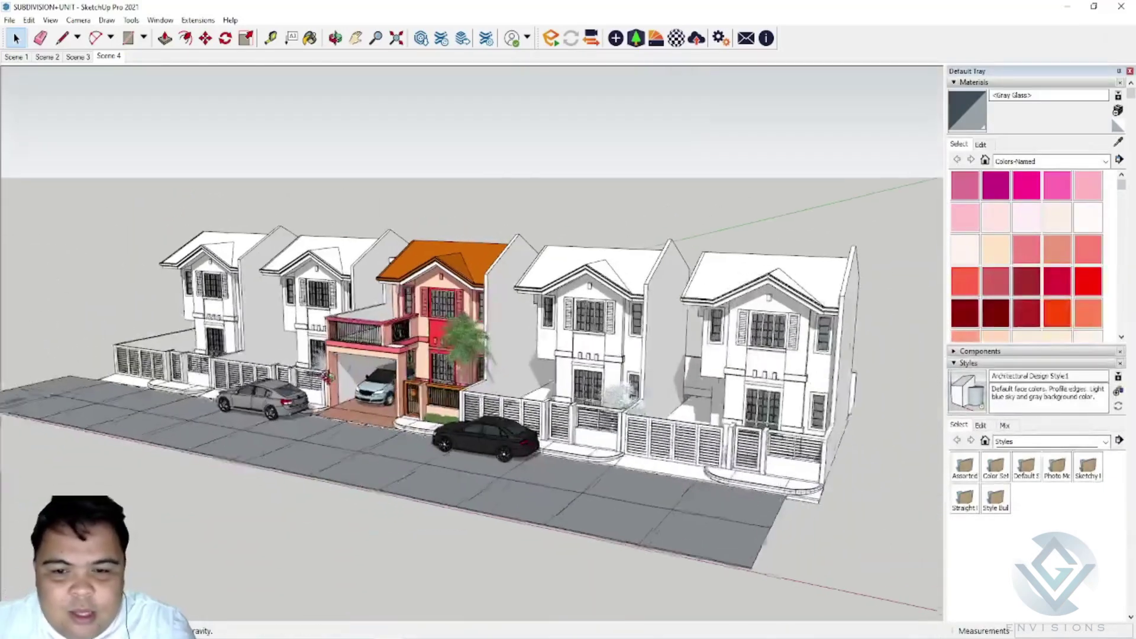
Step: Switch to the SketchUp model and select the cars in the carport and on the street
middle_click_drag(327, 377, 375, 378)
scroll(375, 379, "up", 5)
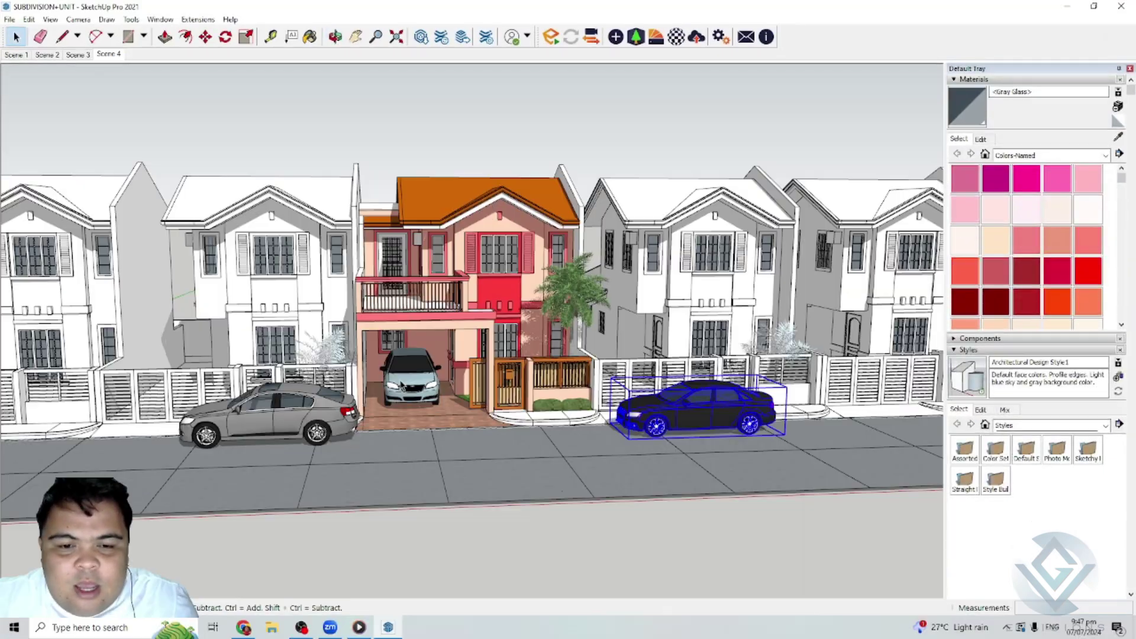
left_click(411, 381)
left_click(319, 411)
left_click(670, 393)
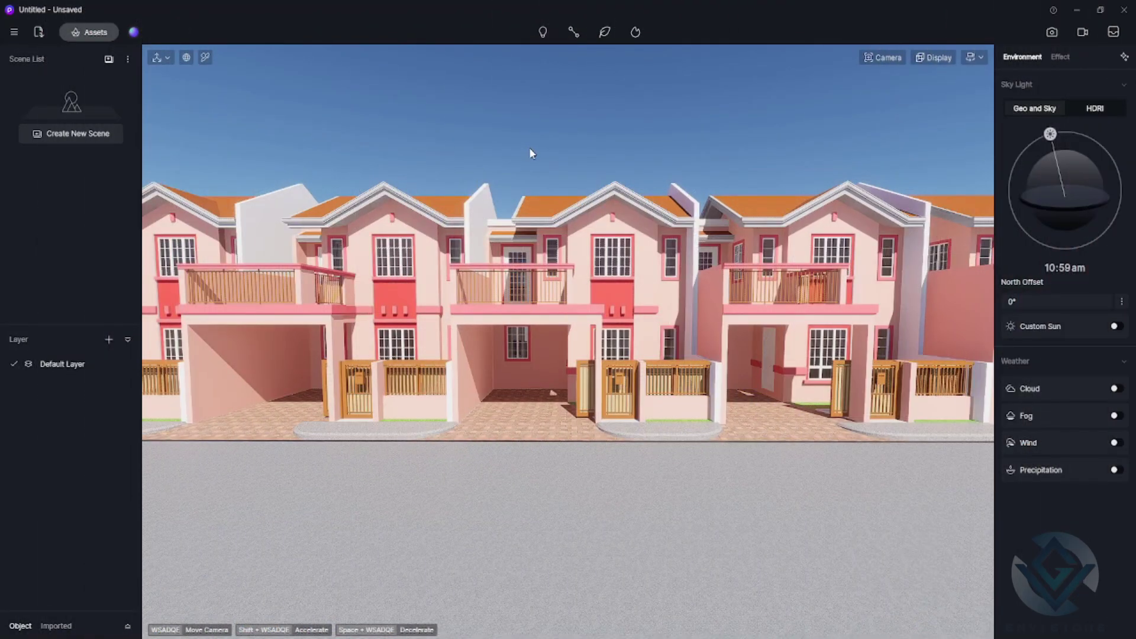
Step: Switch to D5 Render and open the Metal category of the online material library
scroll(553, 294, "down", 5)
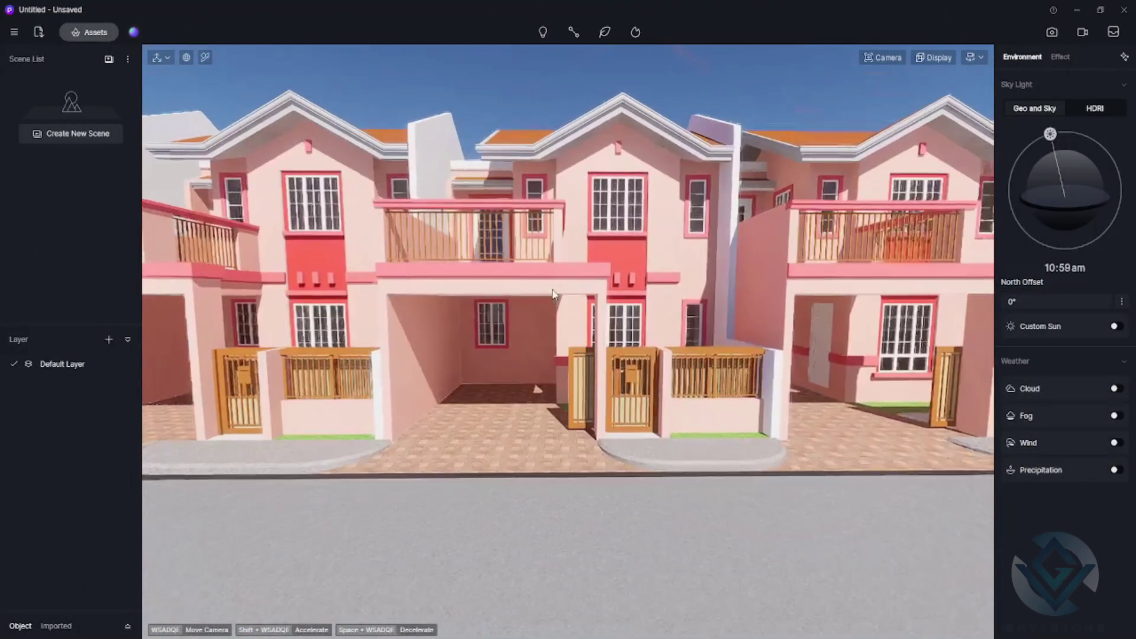
middle_click_drag(553, 294, 554, 367)
scroll(554, 296, "up", 5)
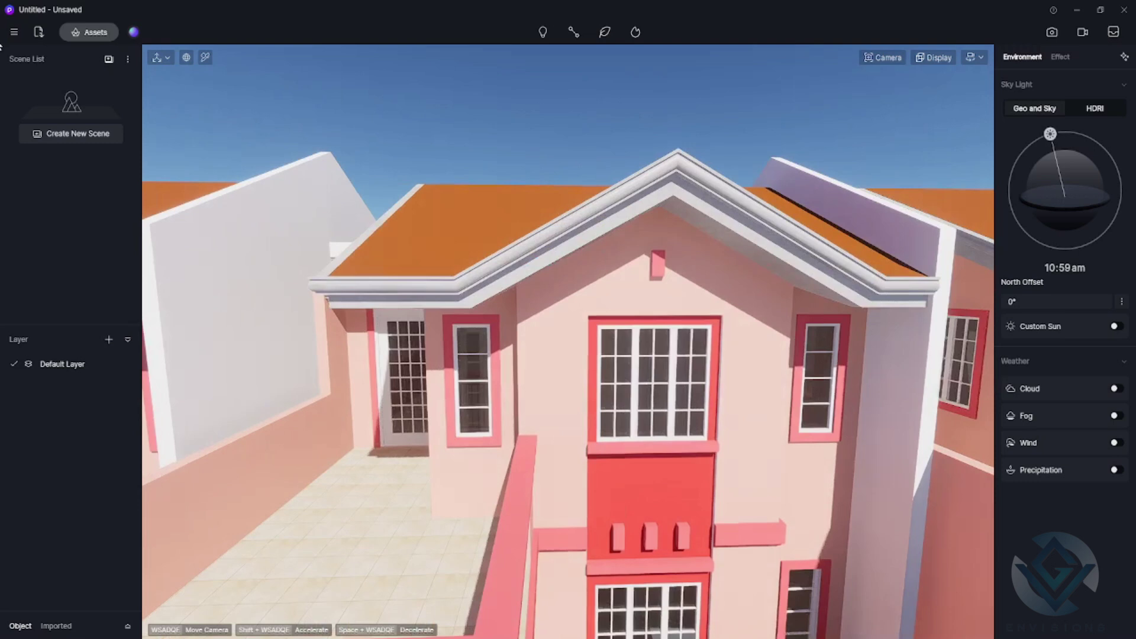
left_click(98, 32)
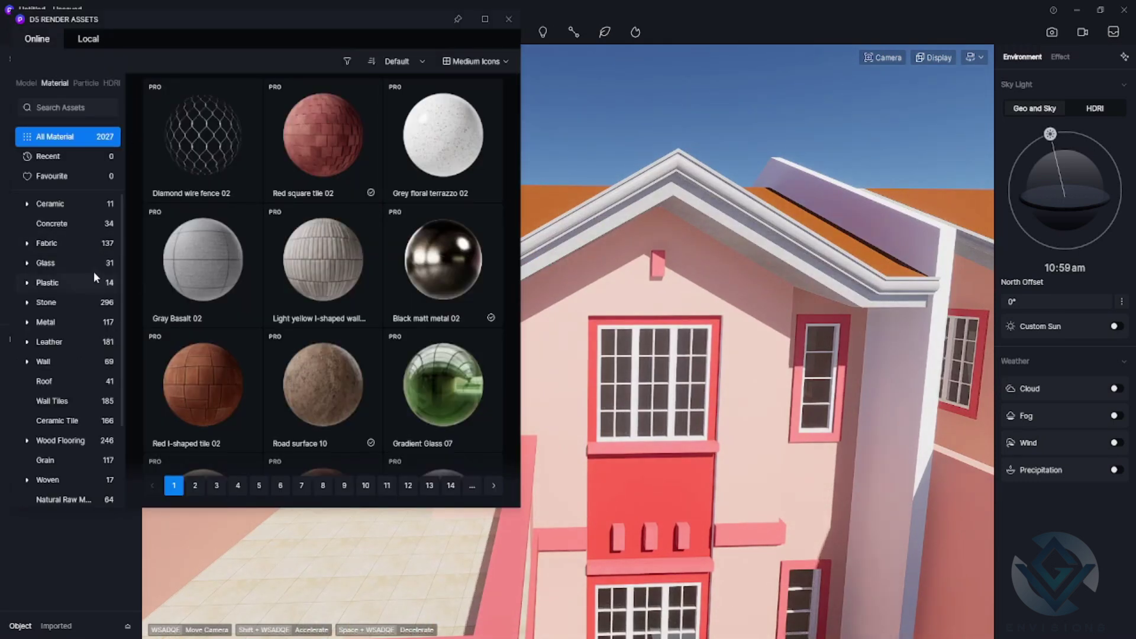
left_click(63, 318)
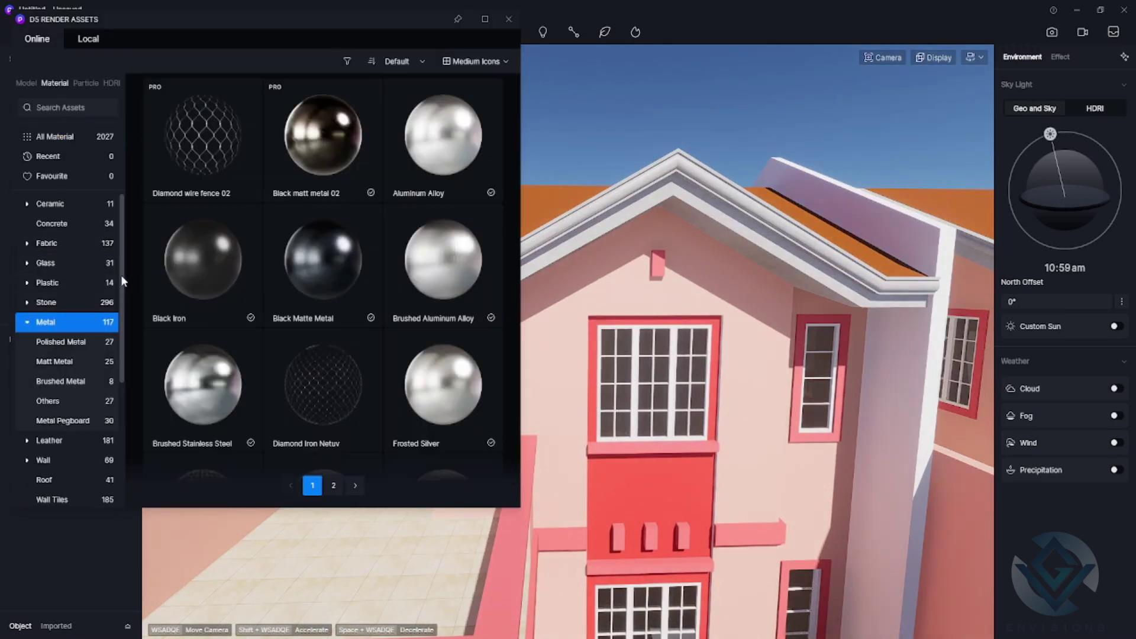
Step: Apply the Black matt metal 02 material to the fascia along the roof edge
left_click_drag(342, 141, 725, 139)
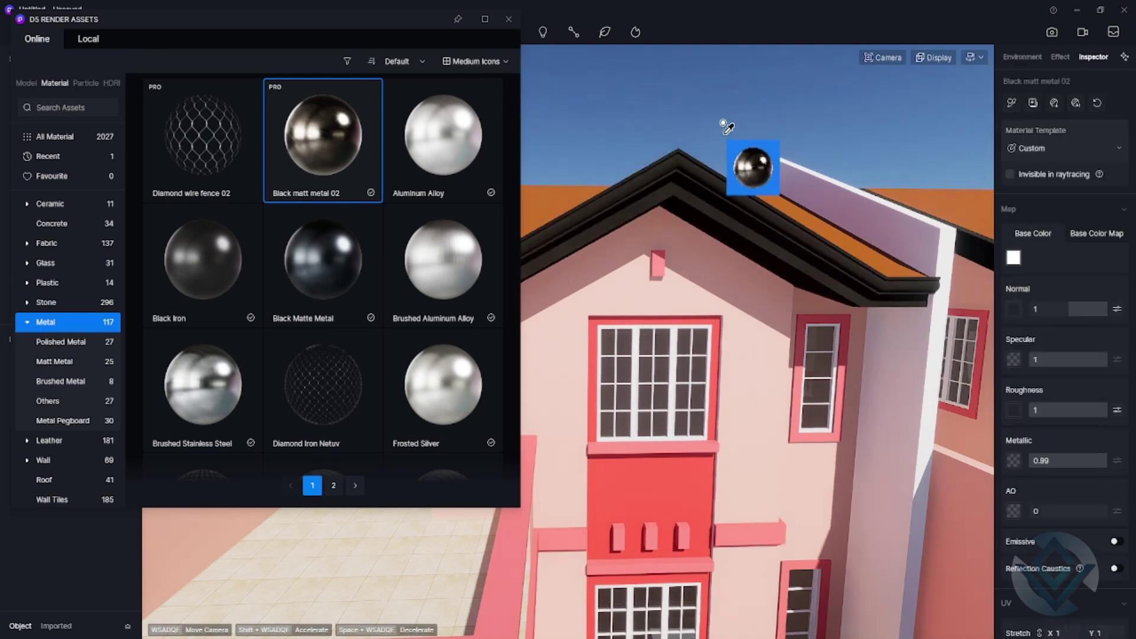
right_click_drag(669, 306, 599, 292)
scroll(694, 459, "up", 3)
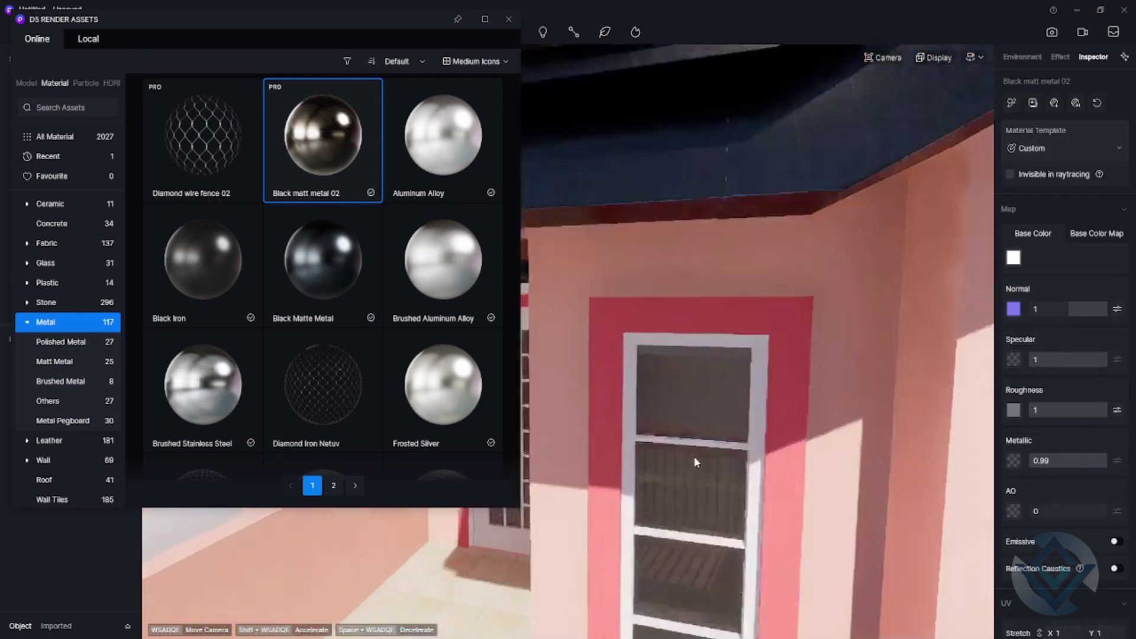
Step: Apply the Metal wall panel 01 roof material to the orange roofs and set its UV stretch to 0.43
scroll(695, 459, "down", 4)
scroll(82, 406, "down", 1)
left_click(83, 406)
scroll(368, 263, "down", 10)
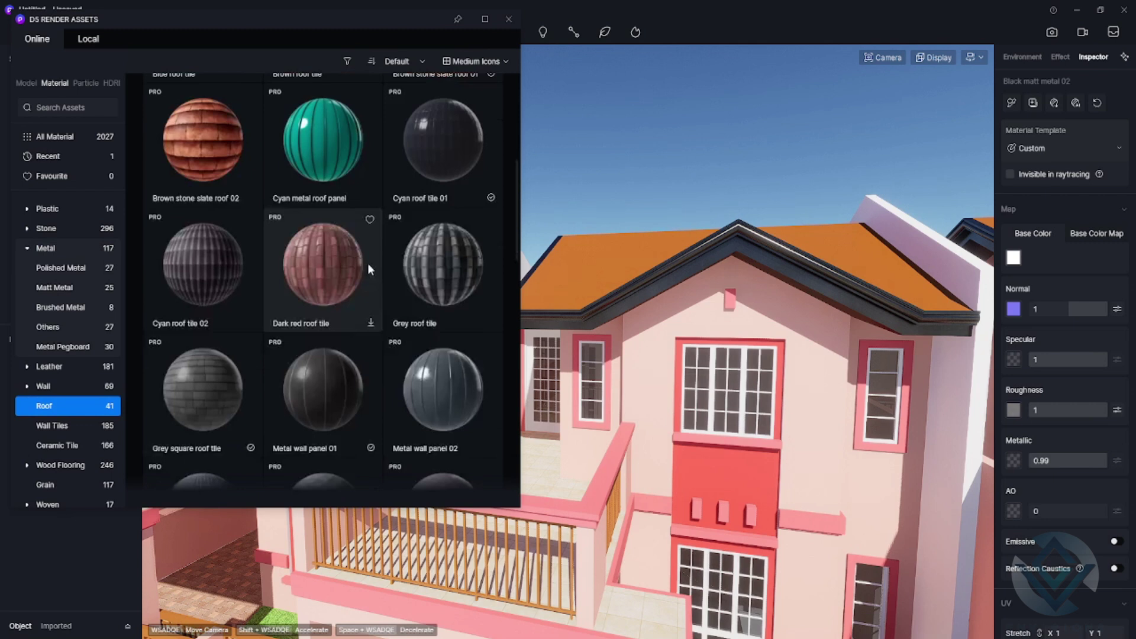
scroll(370, 304, "down", 3)
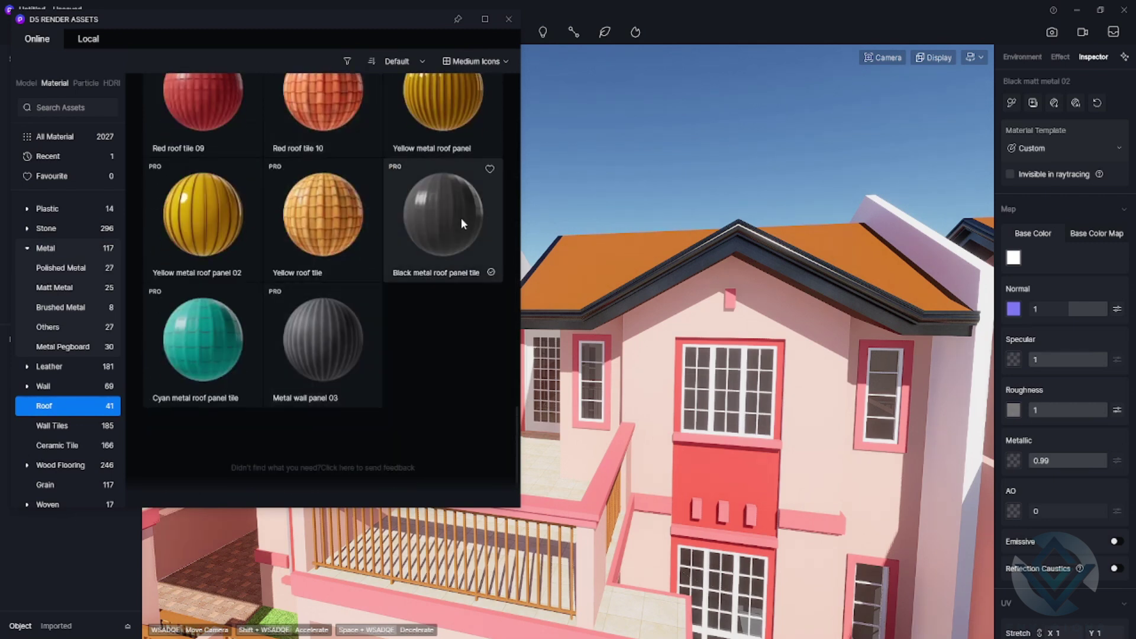
scroll(414, 378, "up", 2)
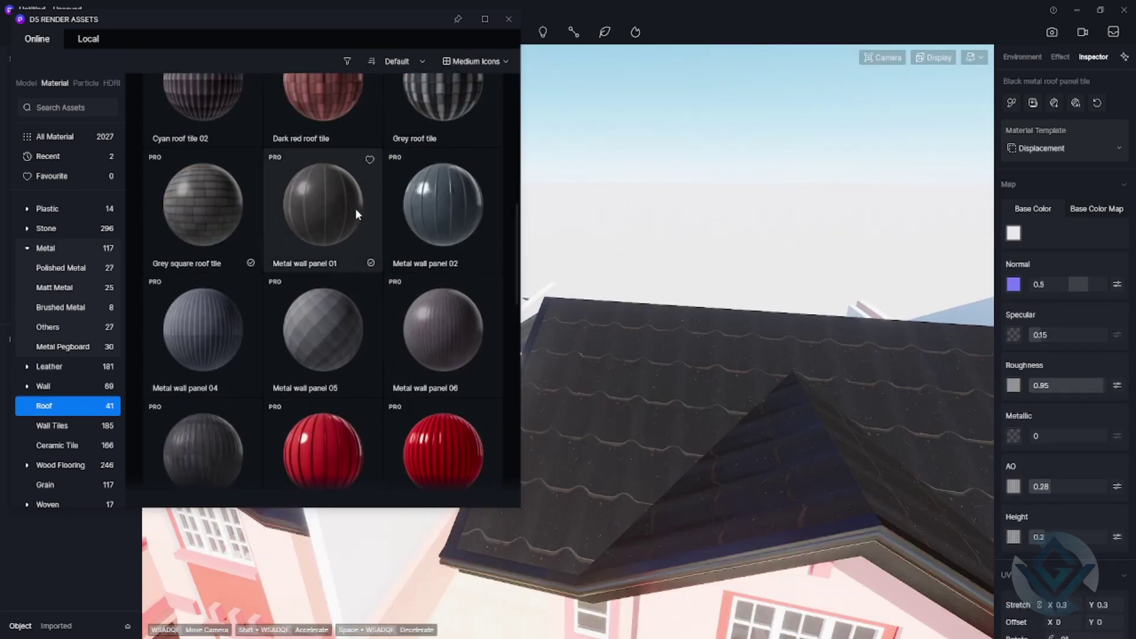
left_click_drag(355, 208, 680, 378)
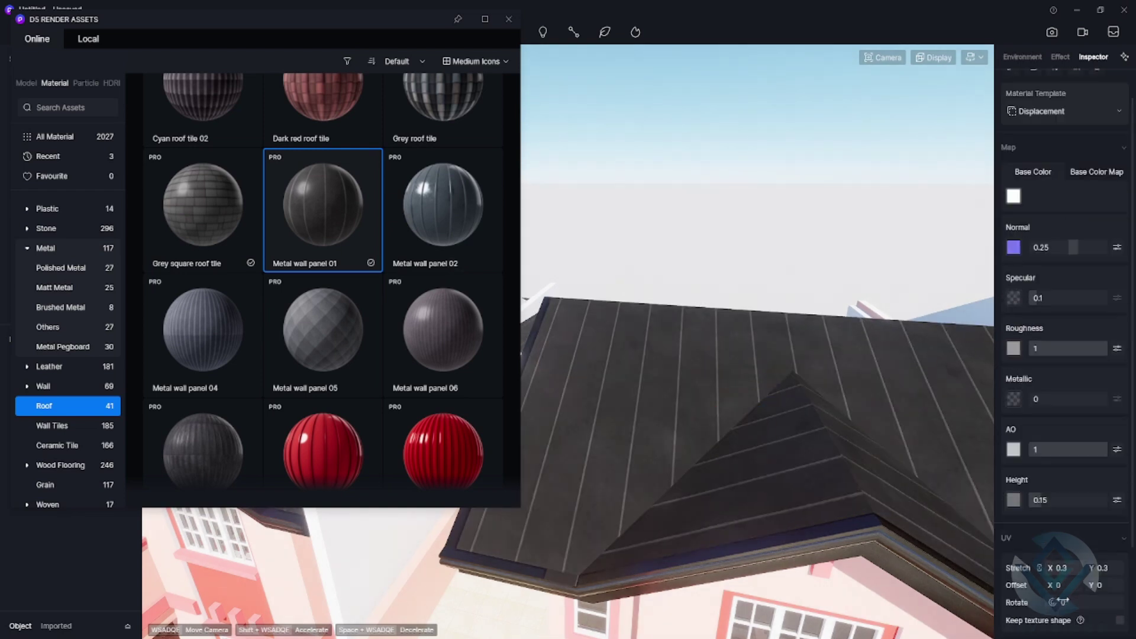
left_click_drag(1063, 568, 1073, 568)
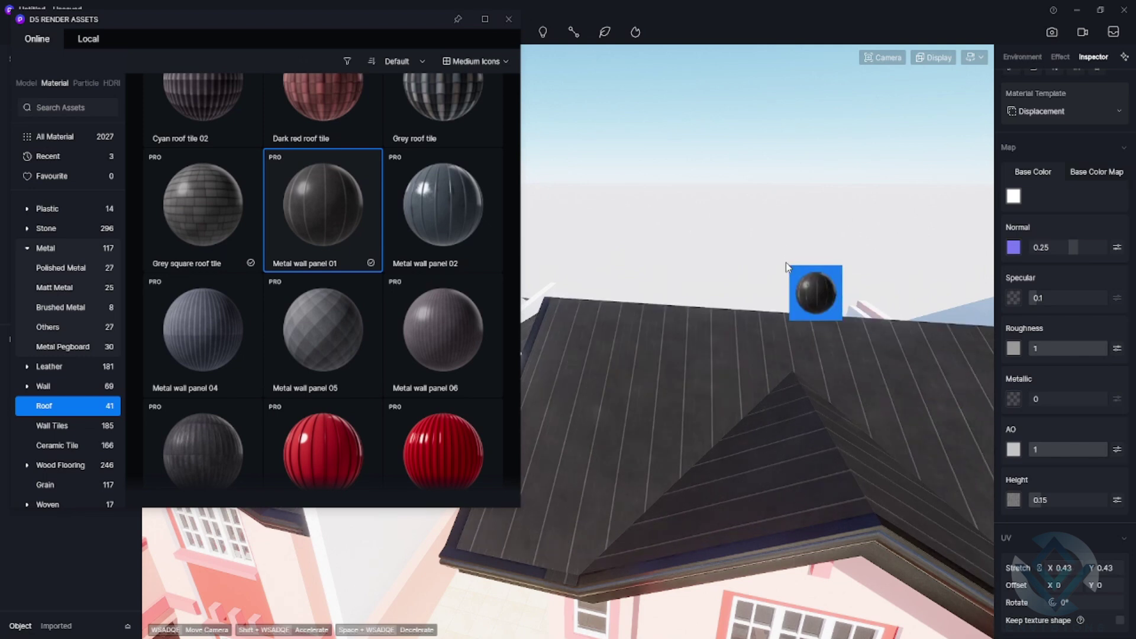
key("Escape")
Step: Apply the Aluminum Alloy metal material to the roof fascia
scroll(706, 233, "down", 5)
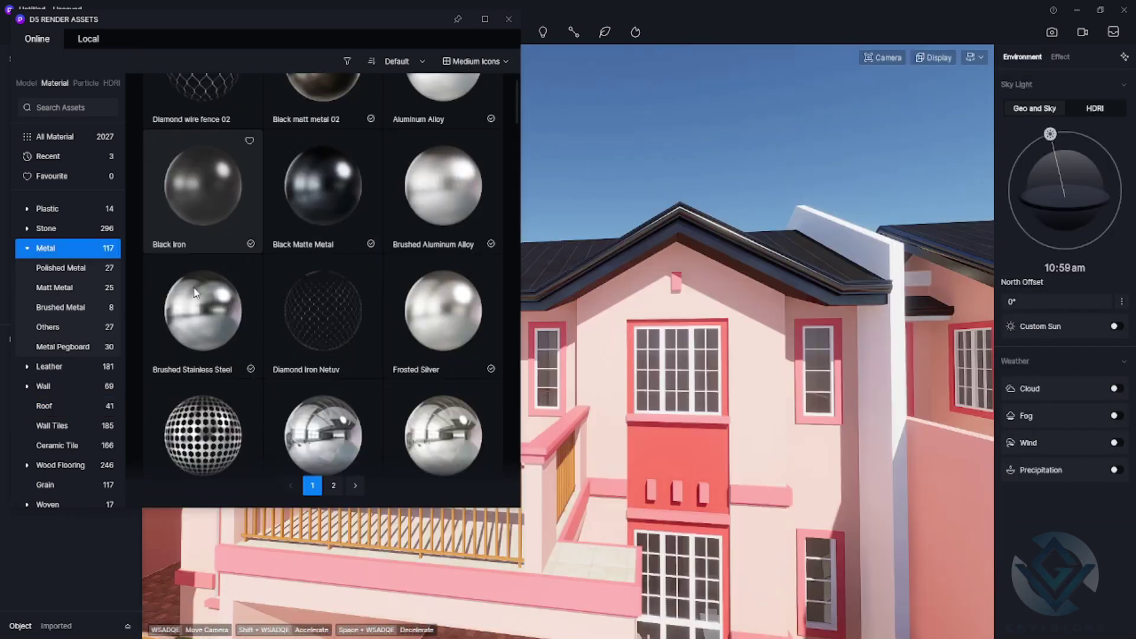
scroll(195, 292, "up", 1)
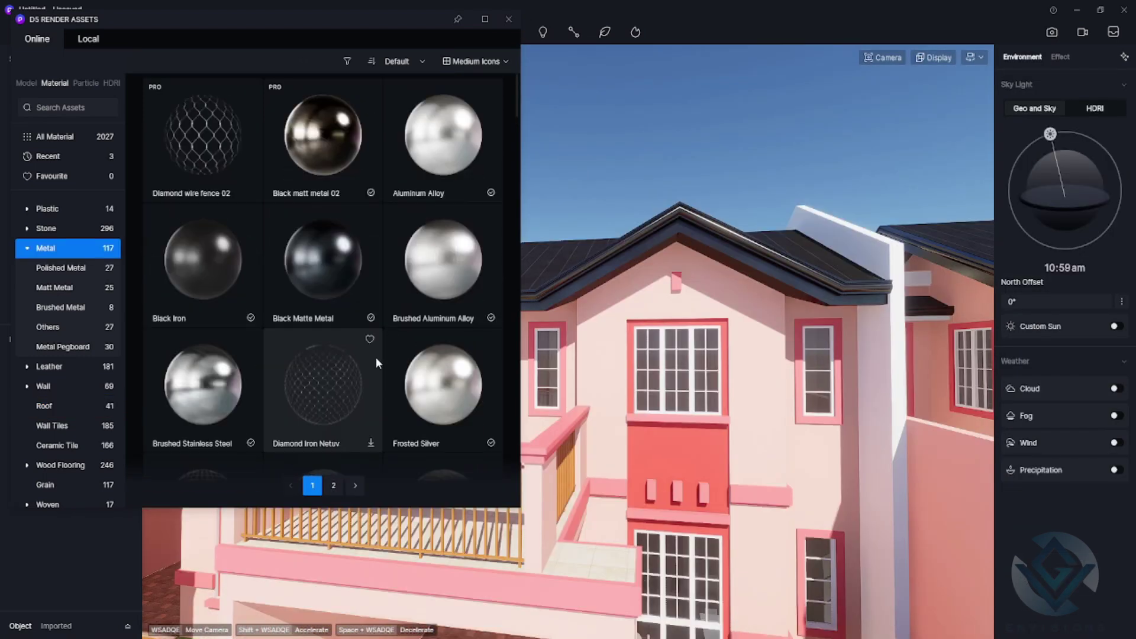
left_click_drag(442, 136, 728, 165)
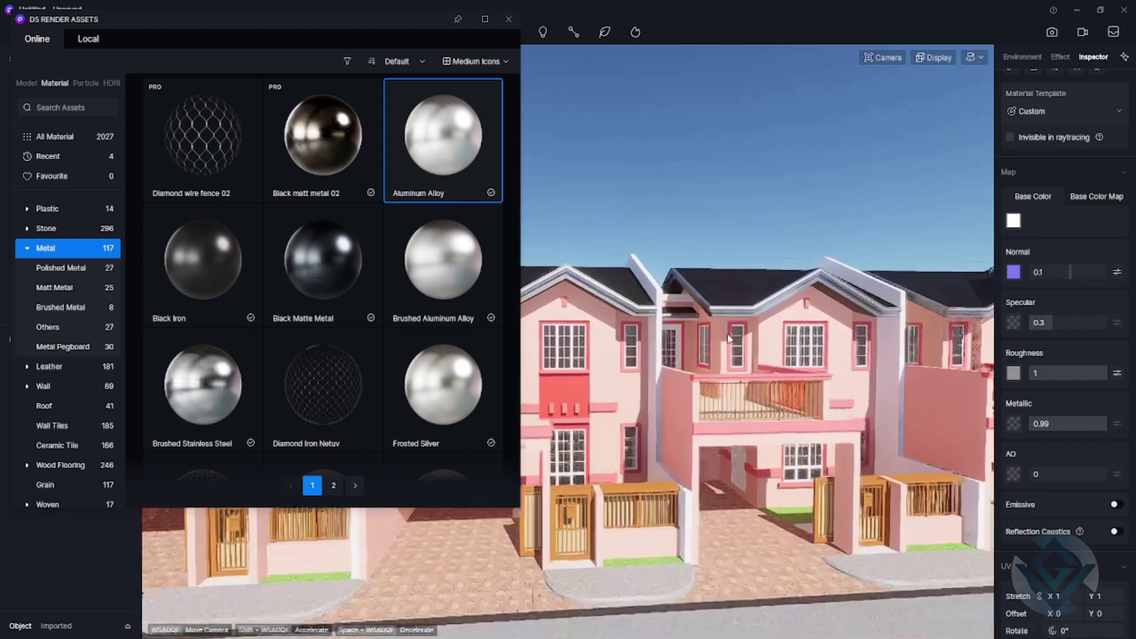
Step: Search the material library for "white" and apply White wax to the pink exterior walls
left_click(65, 107)
type("white")
key("Return")
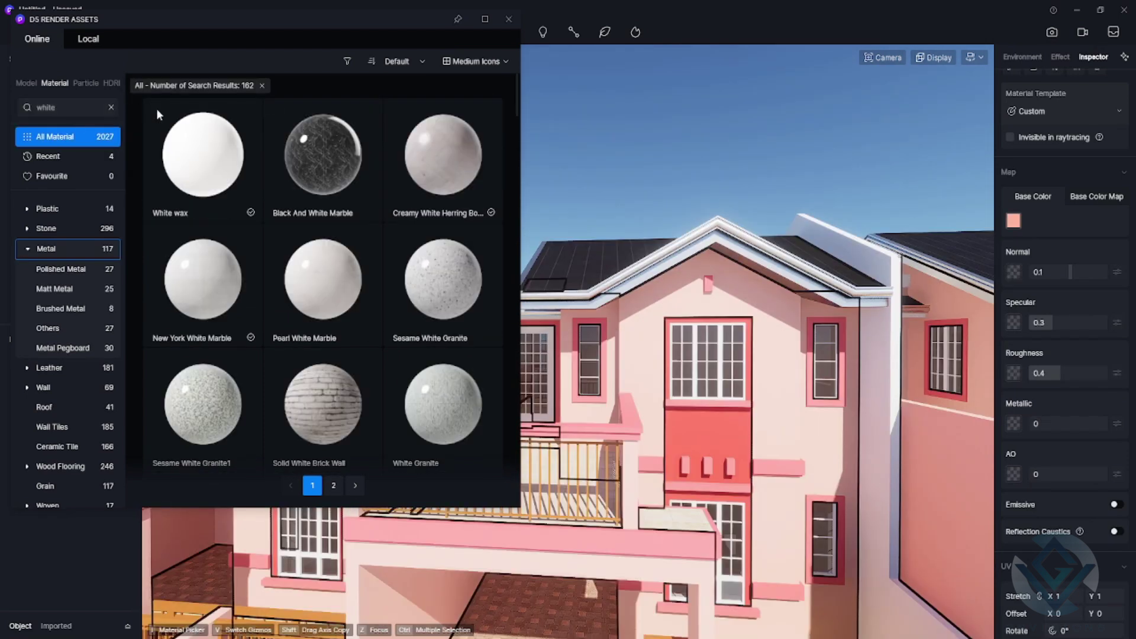
left_click_drag(241, 173, 681, 289)
left_click(680, 289)
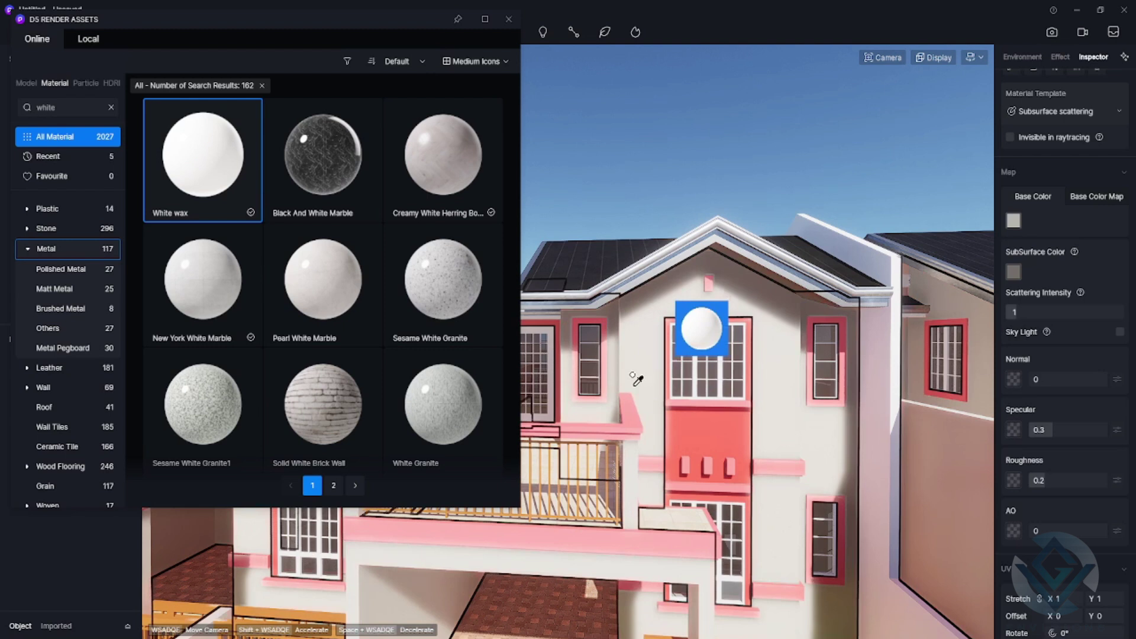
Step: Set the wall material's base color to pure white, with saturation 0 and value 100
left_click(1013, 220)
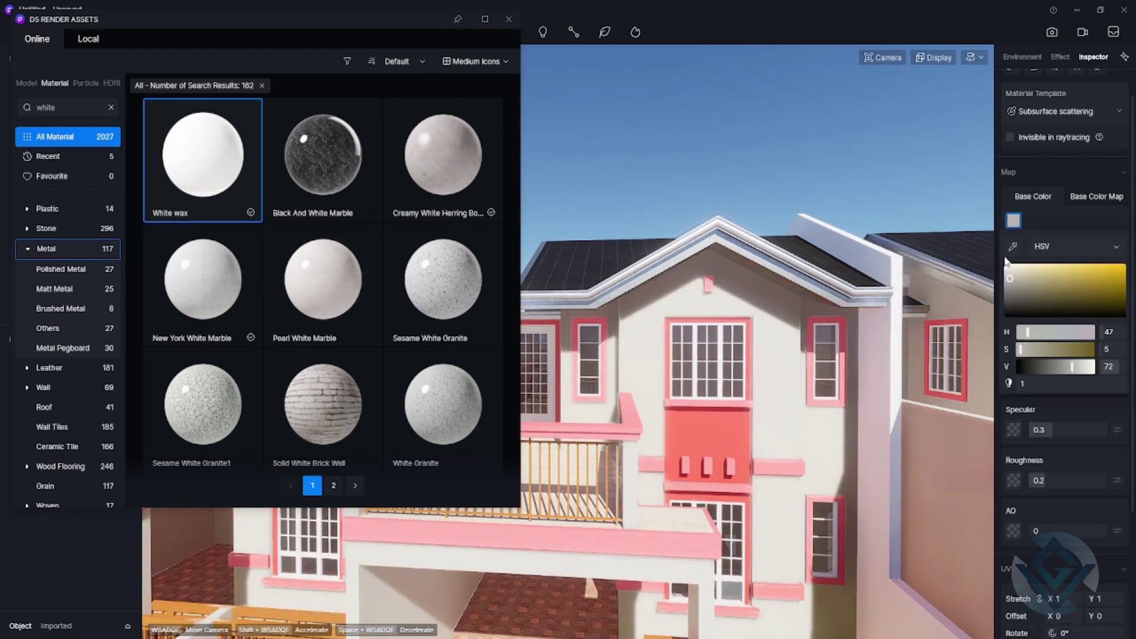
left_click_drag(1018, 287, 1007, 266)
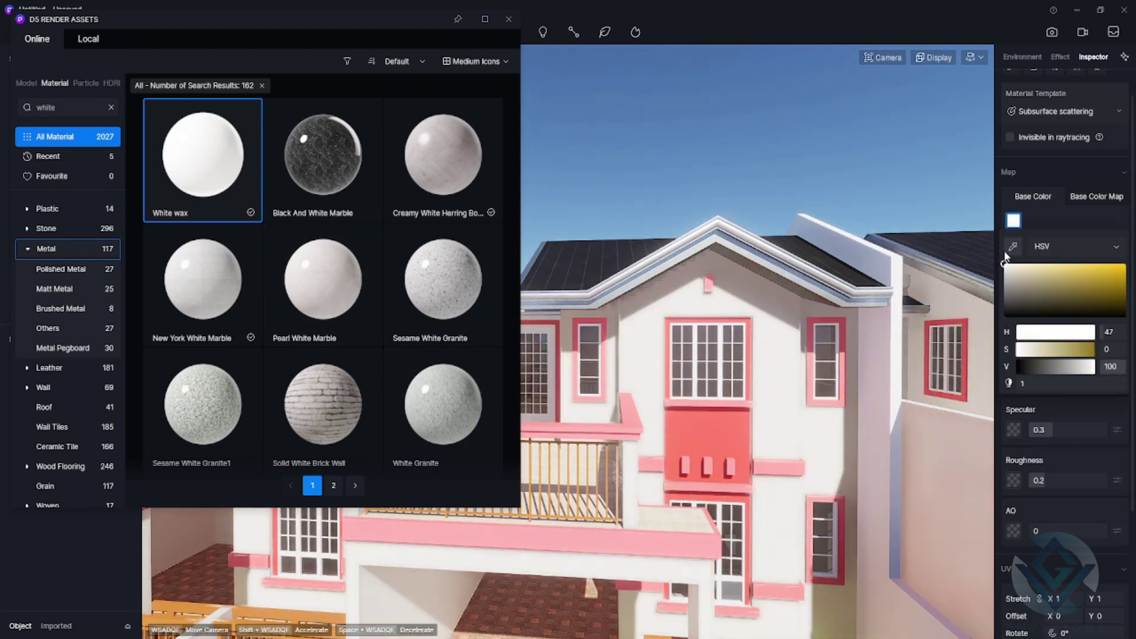
left_click(654, 134)
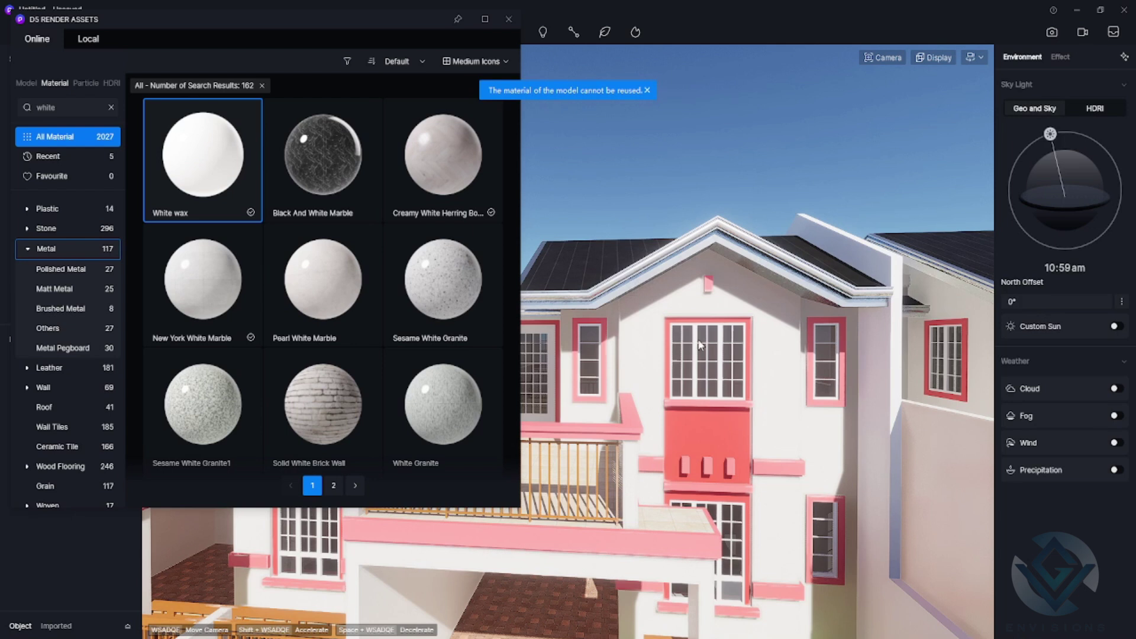
Step: Apply the Beige Concrete material to the pink window trims, ledges and balcony parapet
left_click(630, 425)
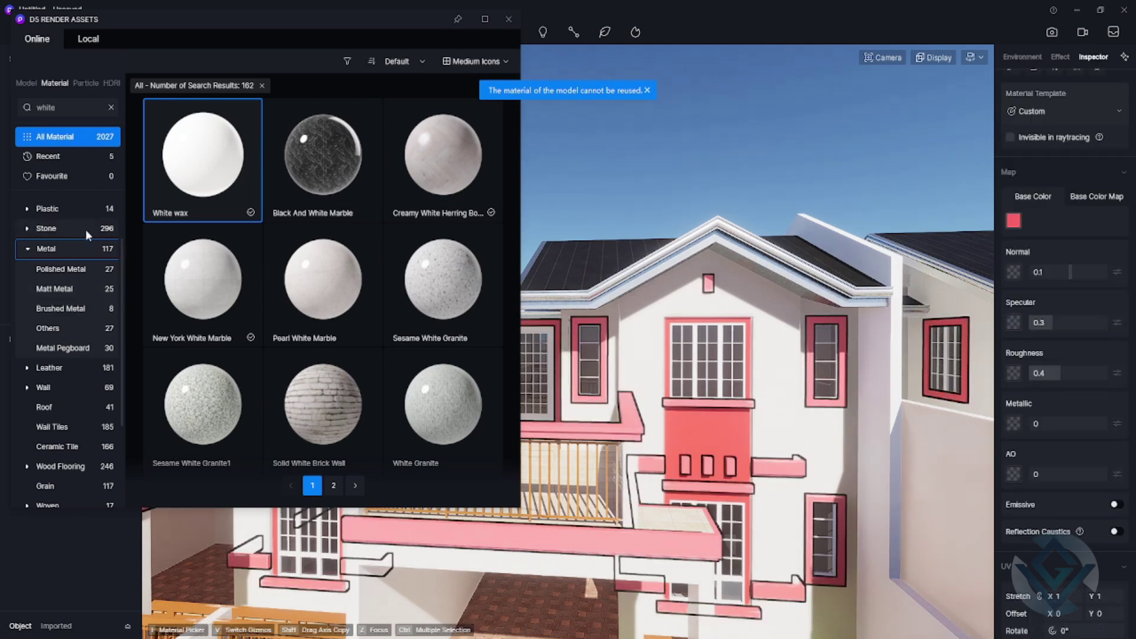
scroll(44, 262, "up", 3)
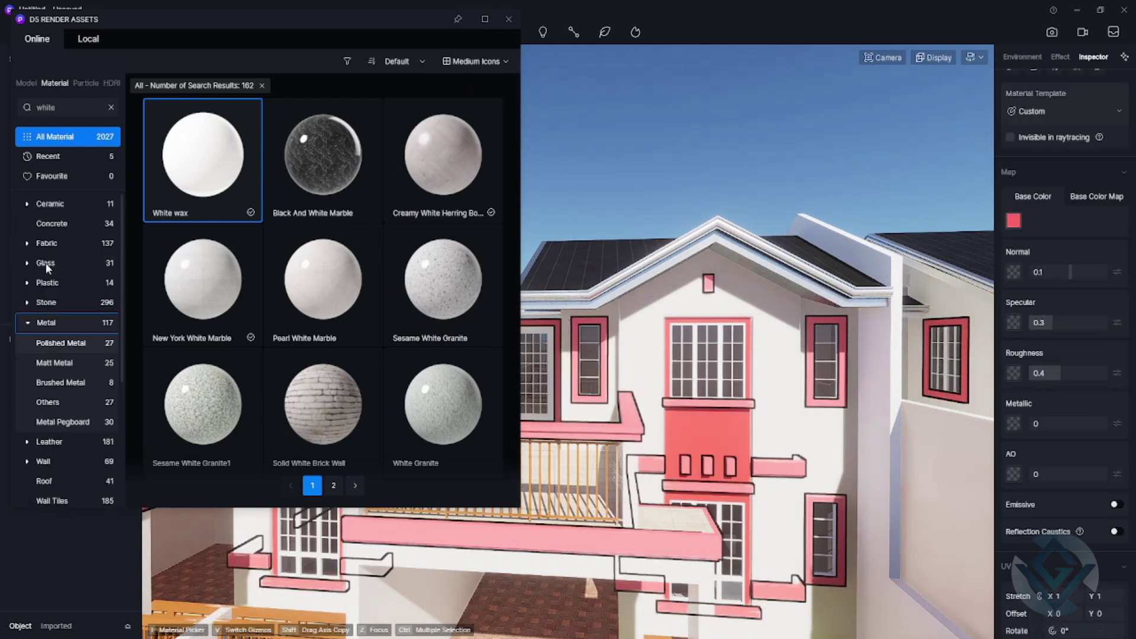
left_click(61, 225)
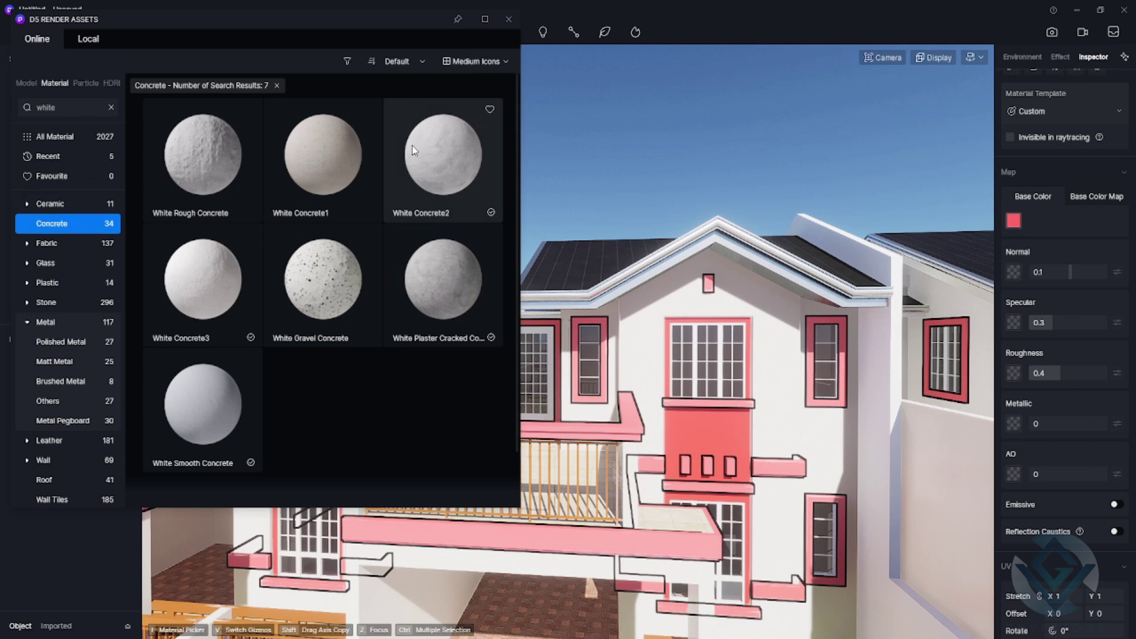
left_click(110, 108)
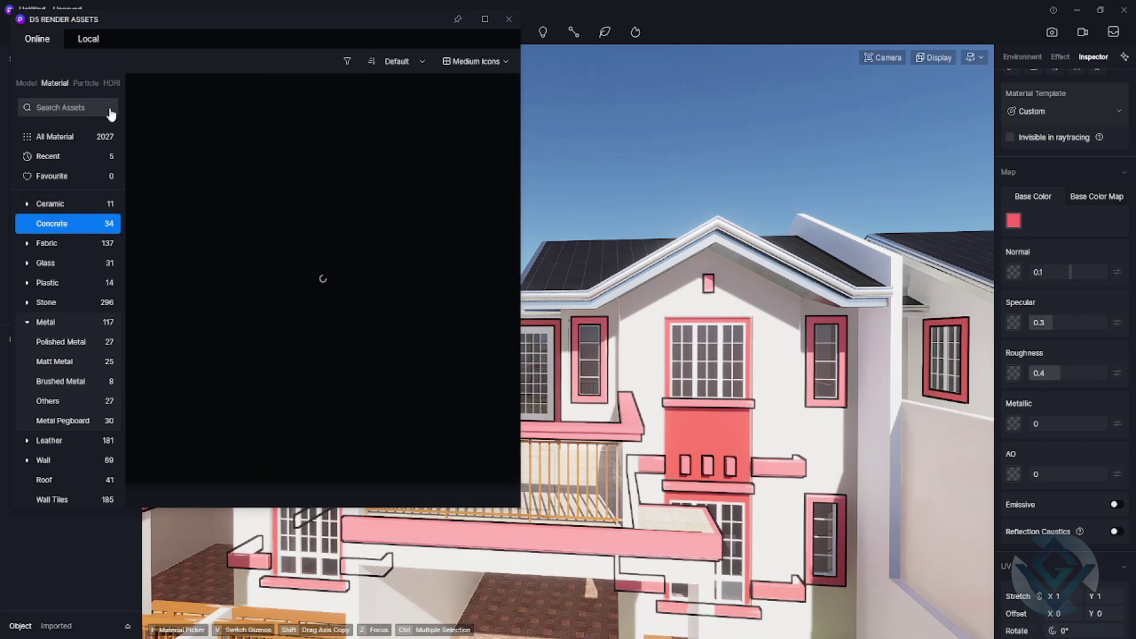
left_click(462, 149)
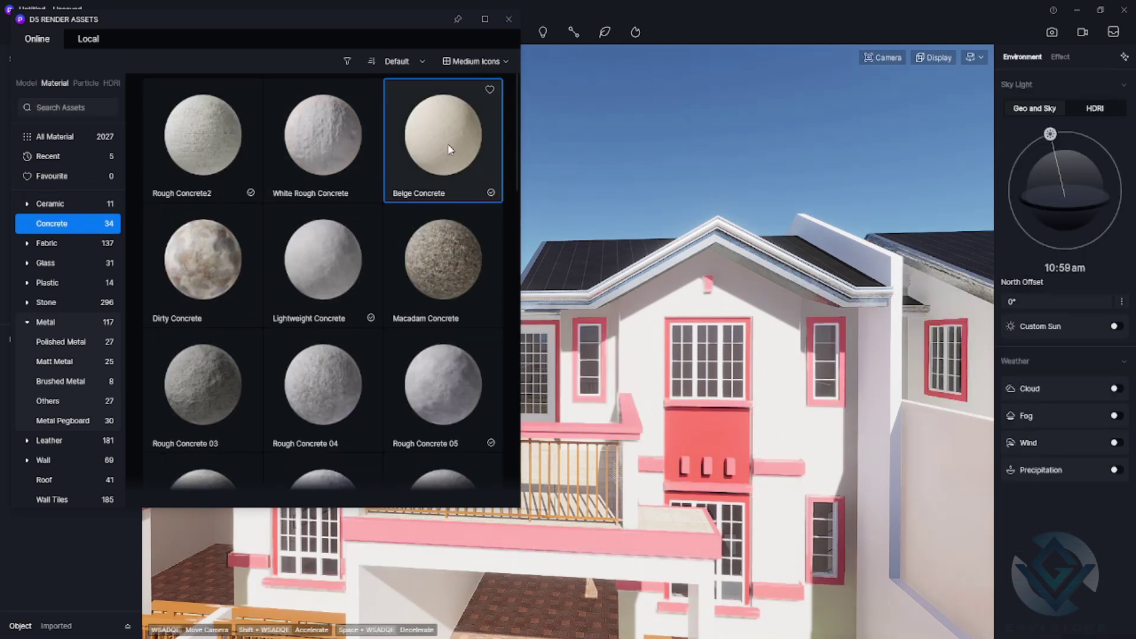
left_click(635, 424)
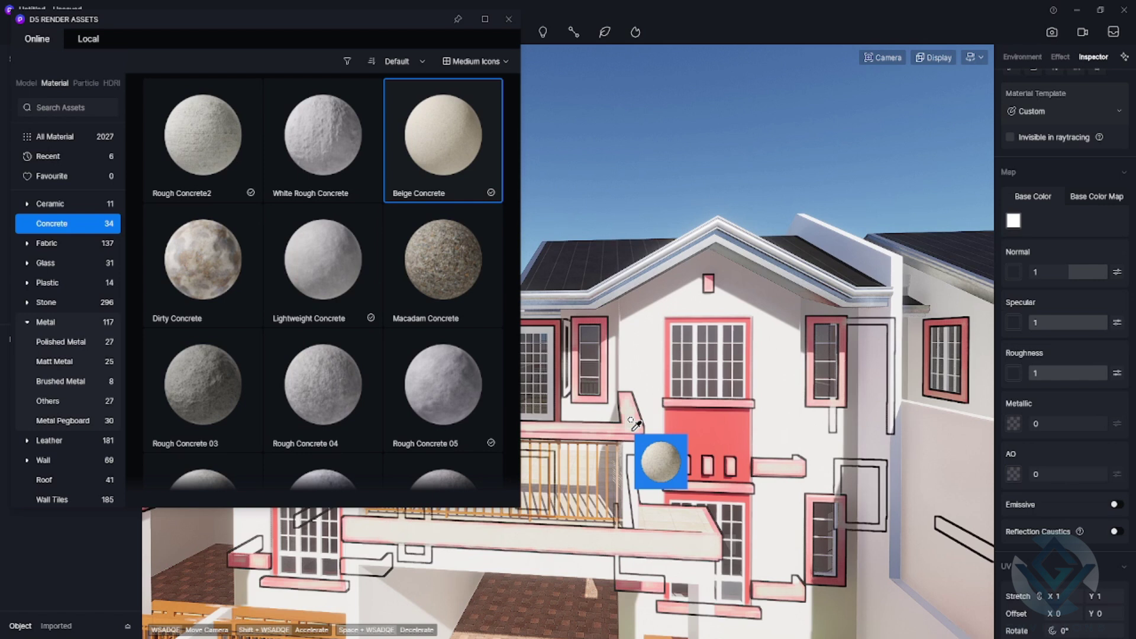
right_click_drag(661, 422, 669, 505)
scroll(668, 505, "up", 2)
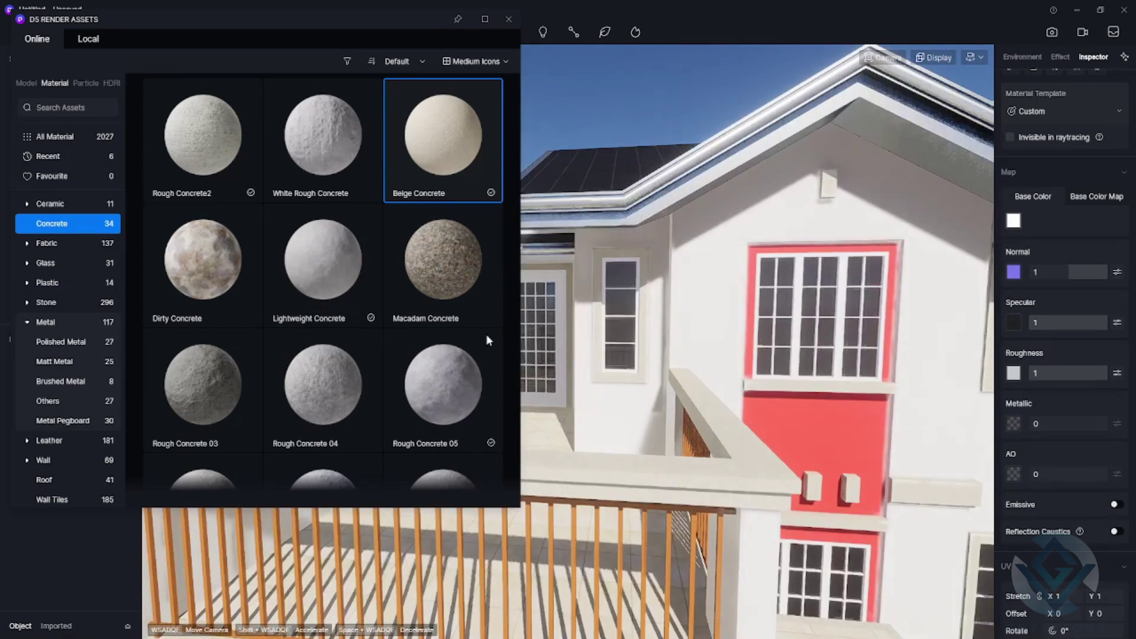
Step: Apply the Black Matte Metal material to the orange balcony railings
scroll(58, 363, "down", 3)
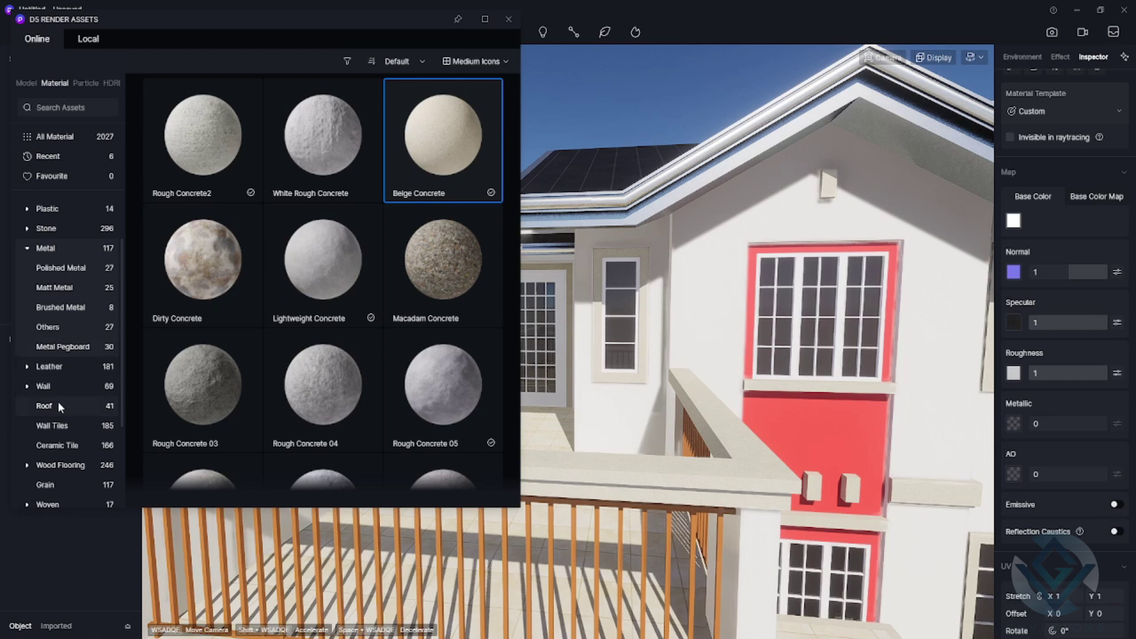
left_click(57, 243)
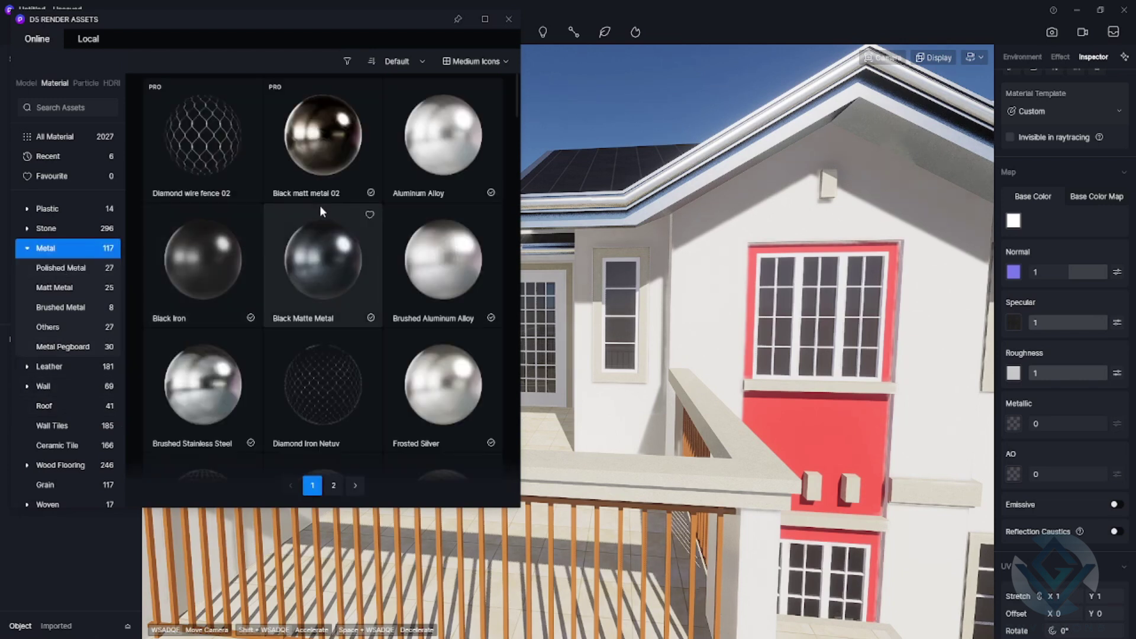
key("Escape")
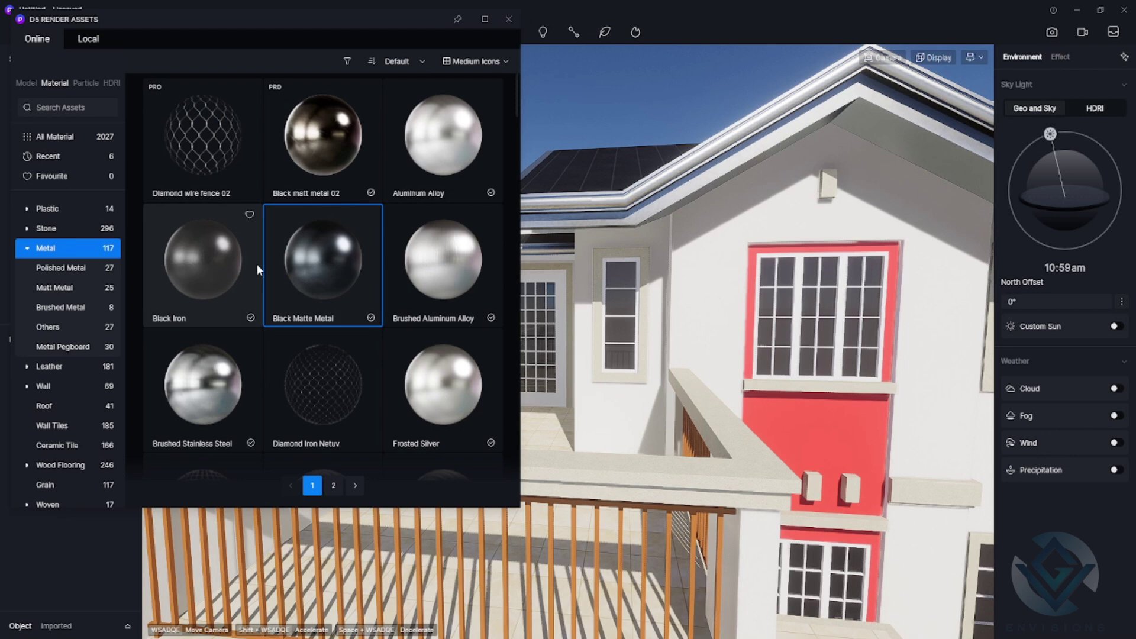
left_click_drag(323, 266, 693, 518)
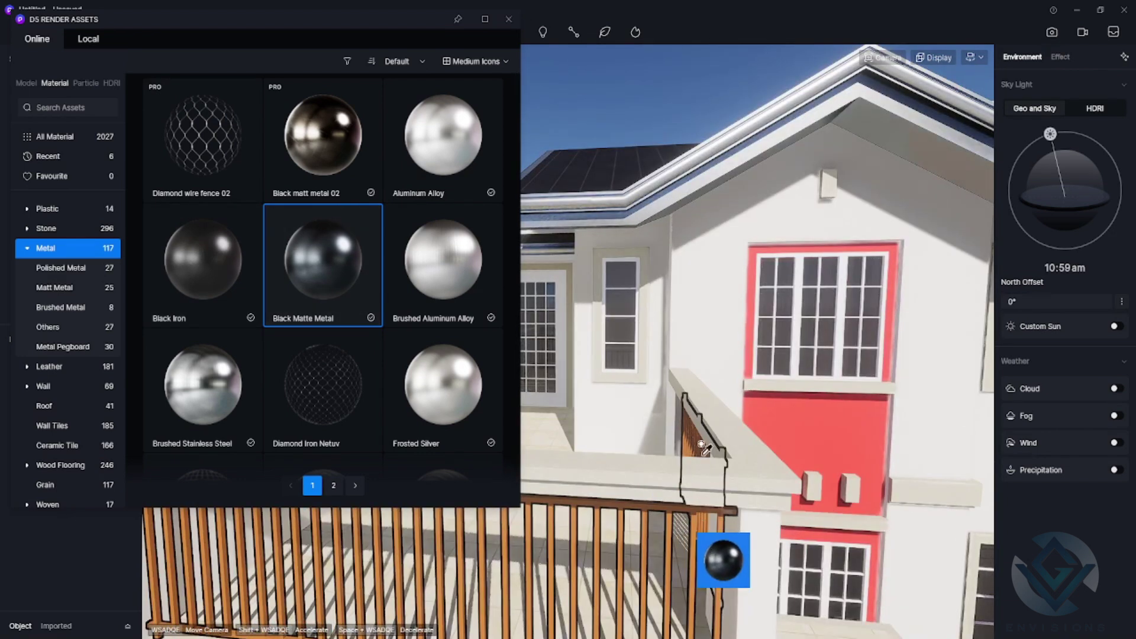
left_click_drag(702, 448, 704, 448)
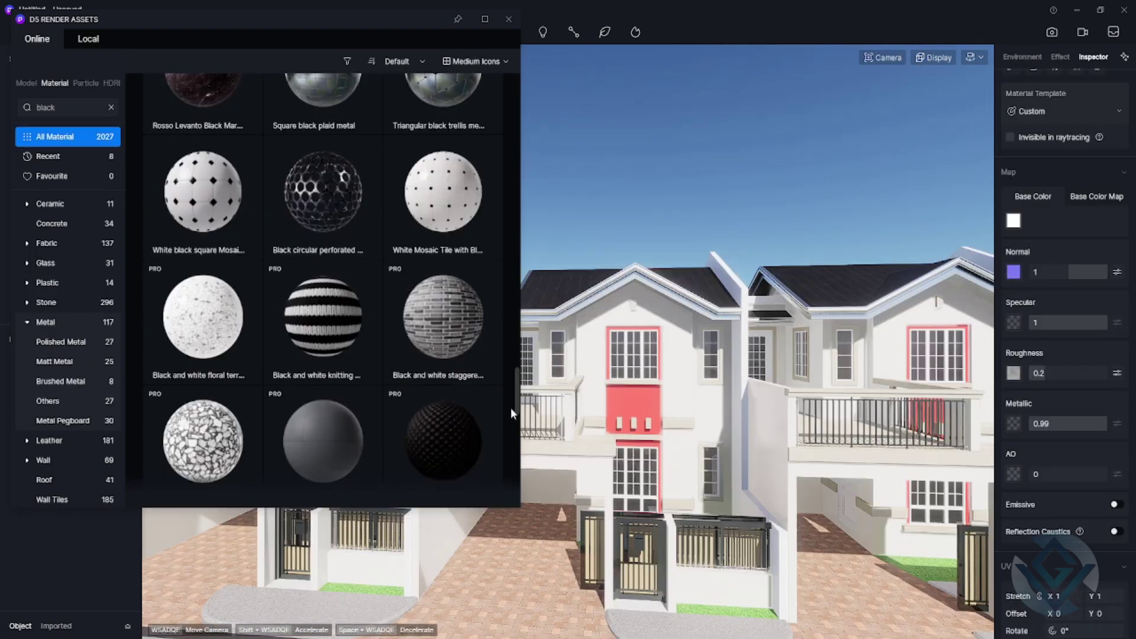
Step: Search the material library for "black" and apply Black Cowhide to the red facade panel between the windows
left_click_drag(510, 407, 511, 91)
scroll(428, 172, "down", 10)
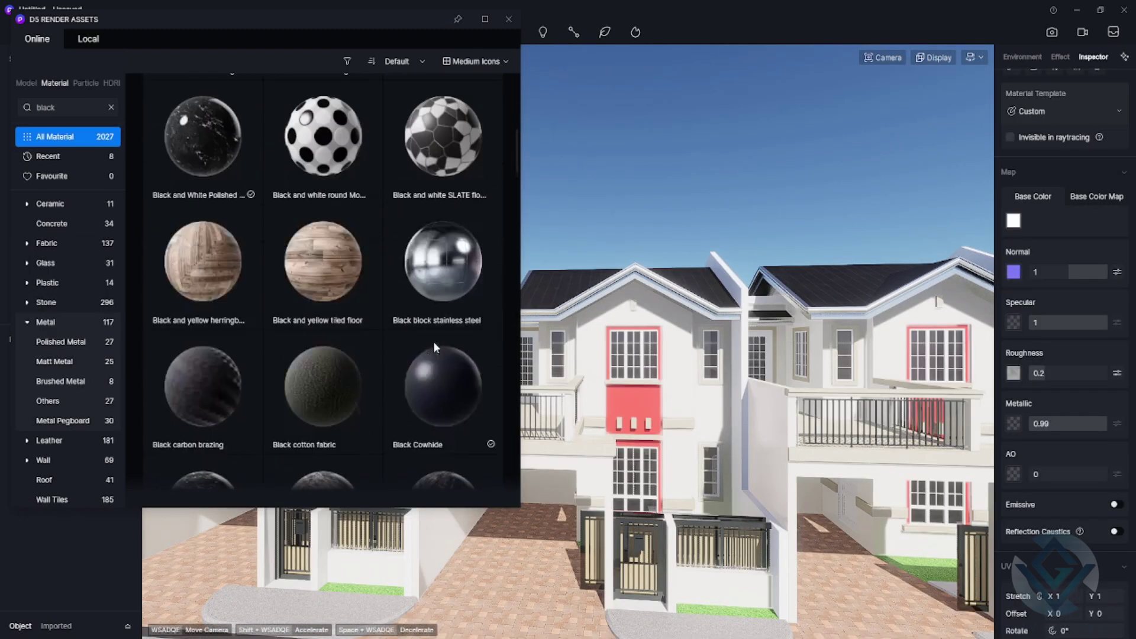
left_click_drag(450, 385, 637, 403)
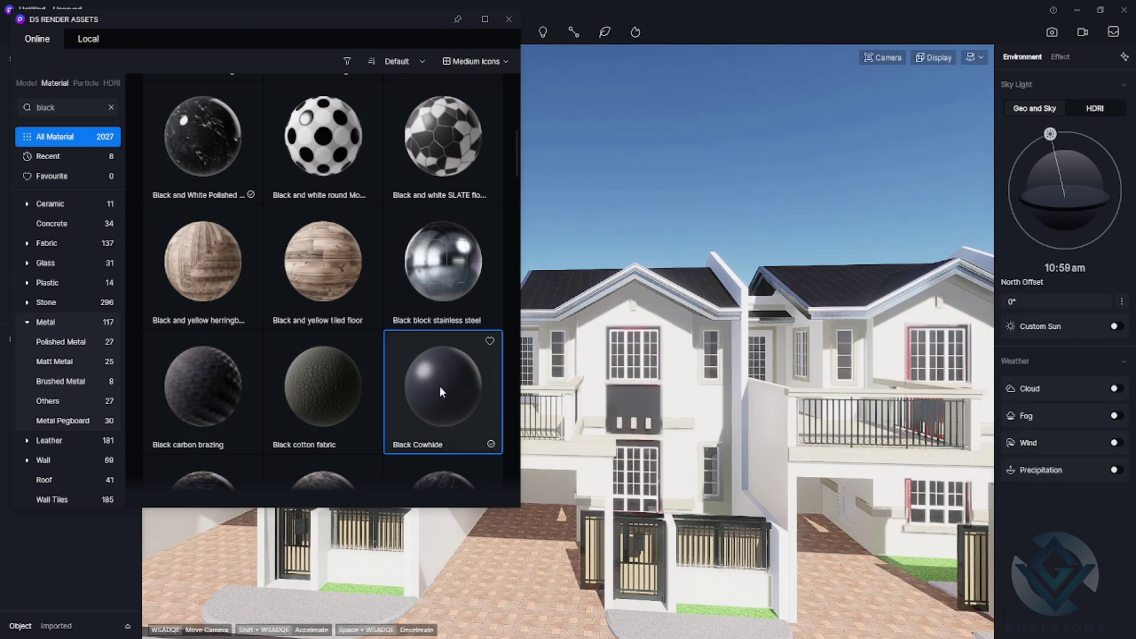
Step: Apply the Black Cowhide material to the red window borders on the facade
left_click_drag(441, 388, 628, 221)
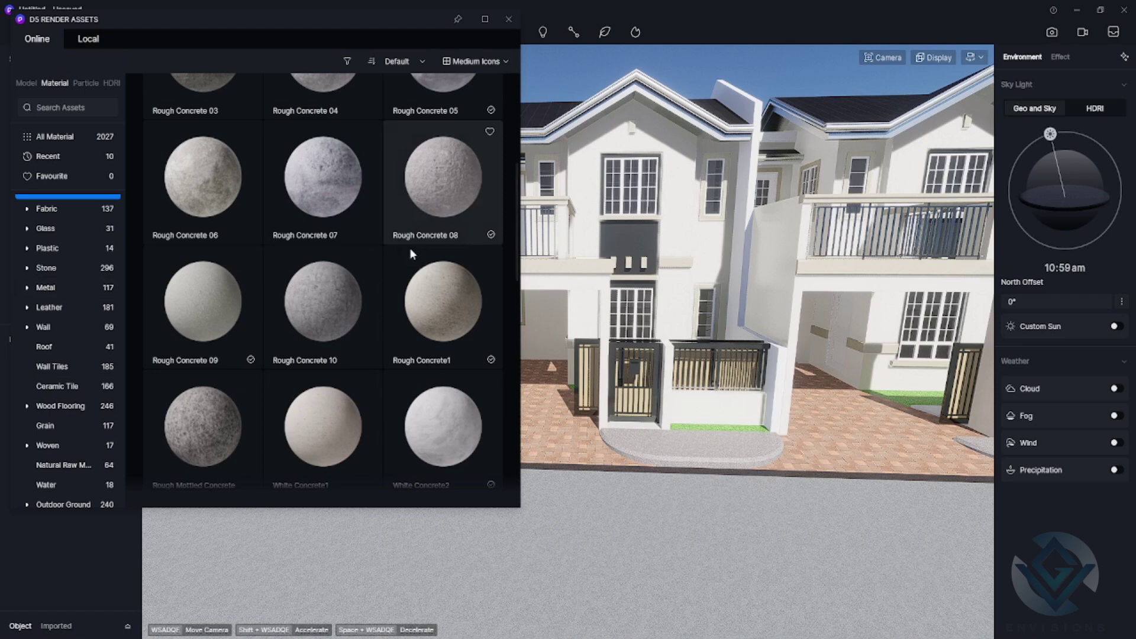
Step: Search the material library for "tile" and download the 1:2 Armani grey tile material
scroll(392, 340, "down", 10)
scroll(382, 330, "up", 4)
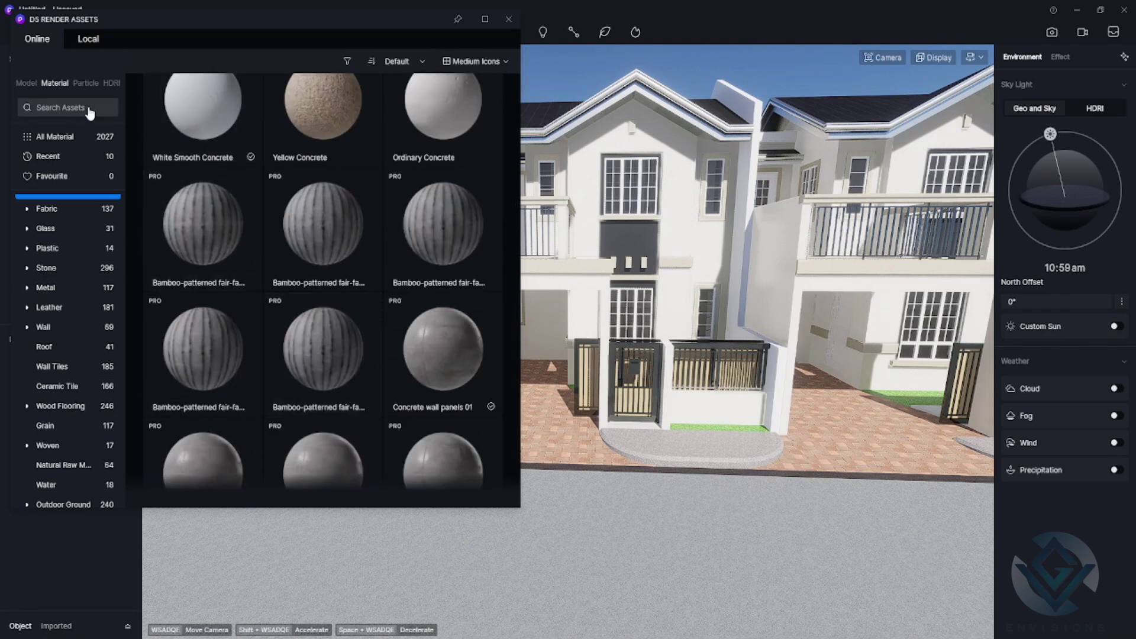
left_click(89, 109)
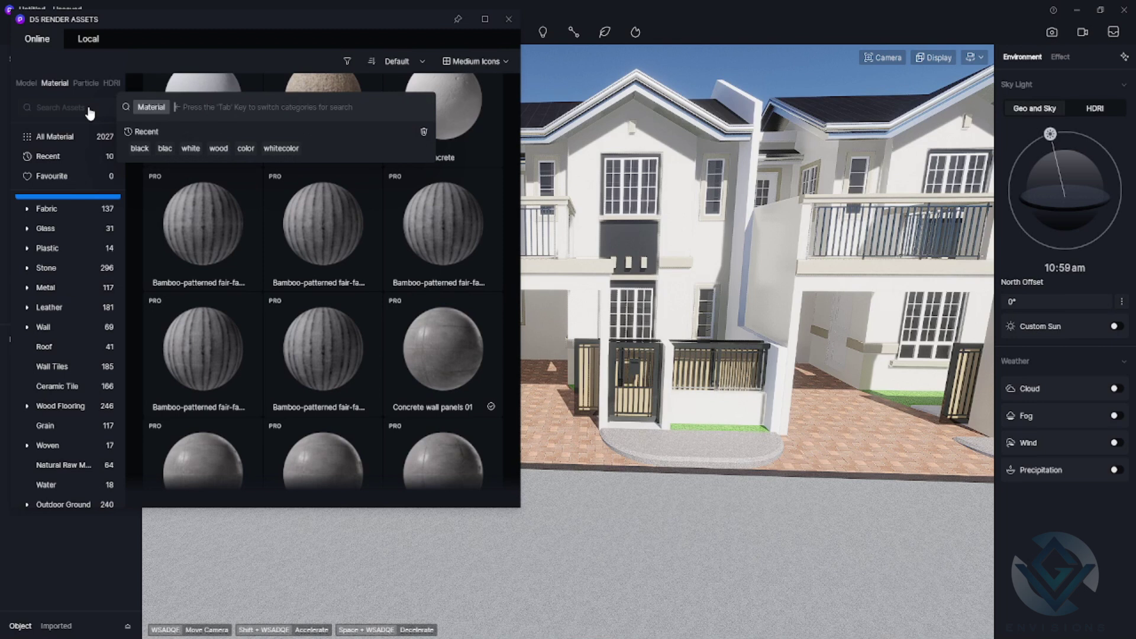
type("tile")
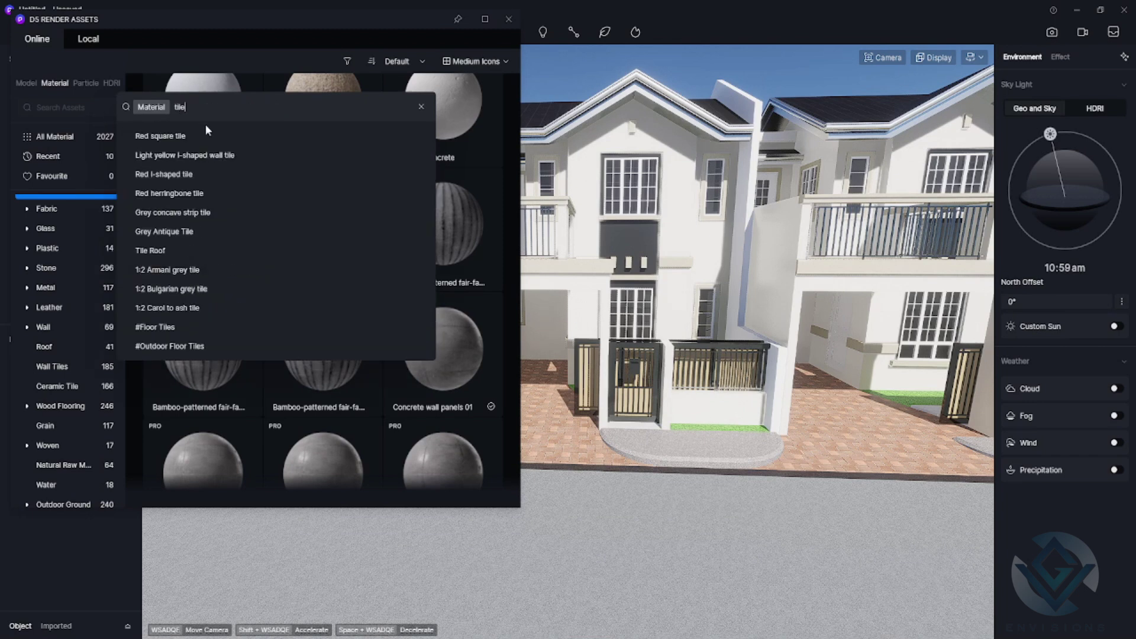
key("Return")
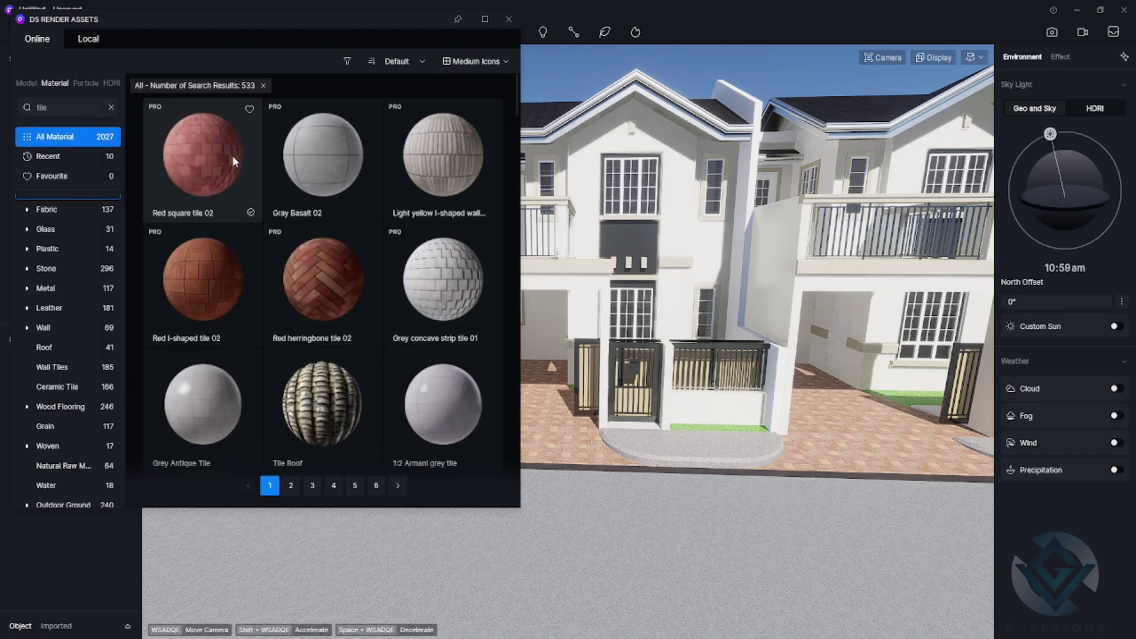
scroll(315, 175, "down", 3)
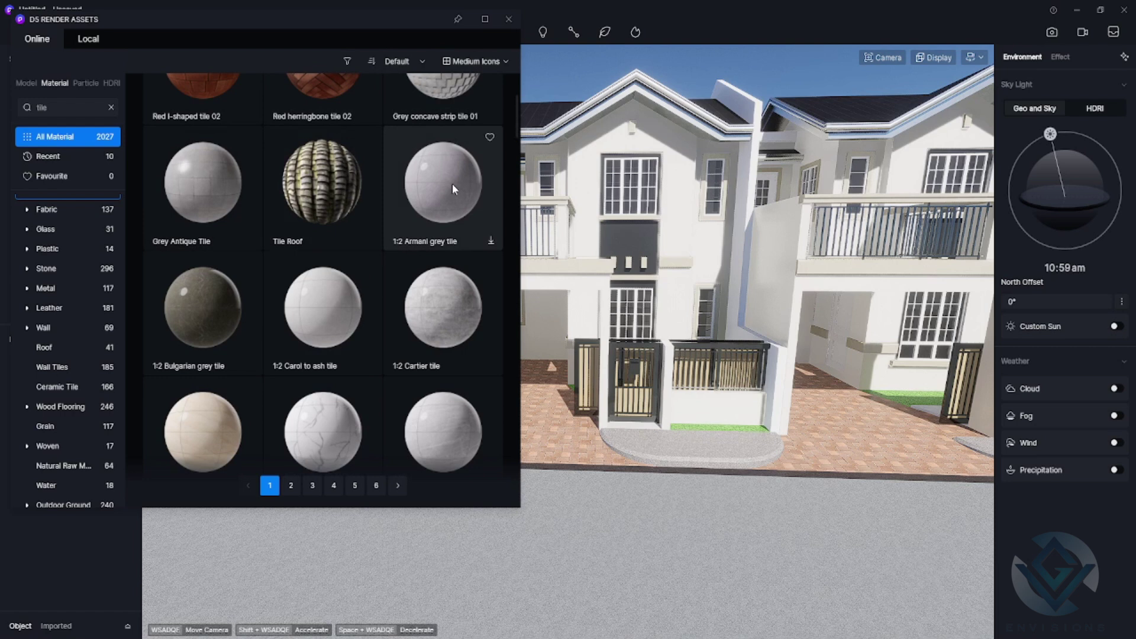
scroll(452, 183, "down", 3)
scroll(439, 212, "up", 4)
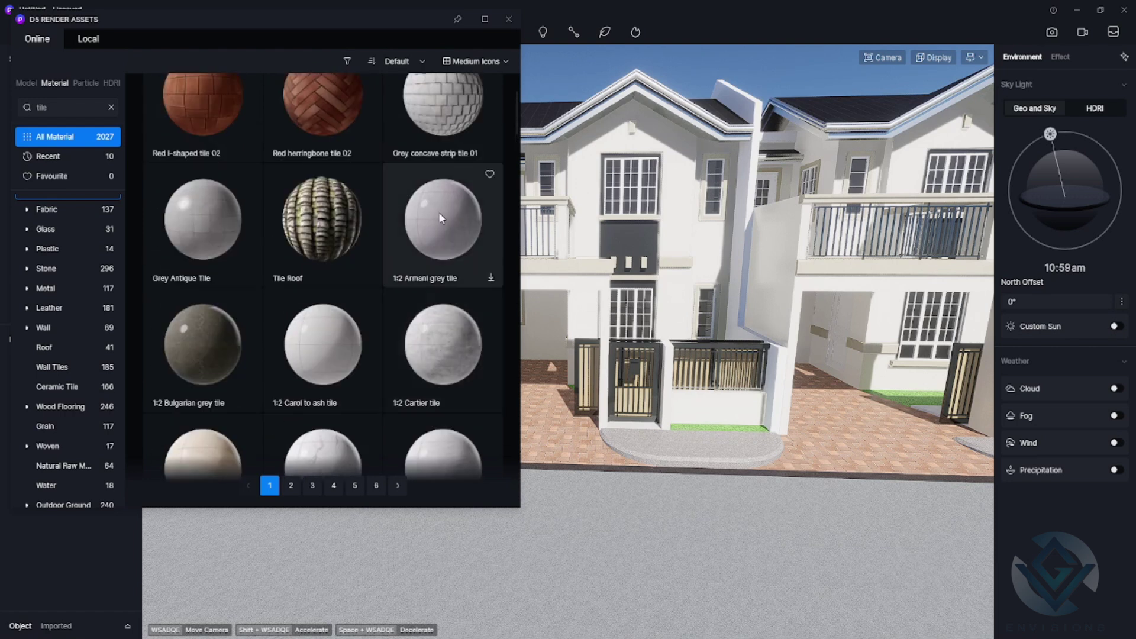
left_click(439, 216)
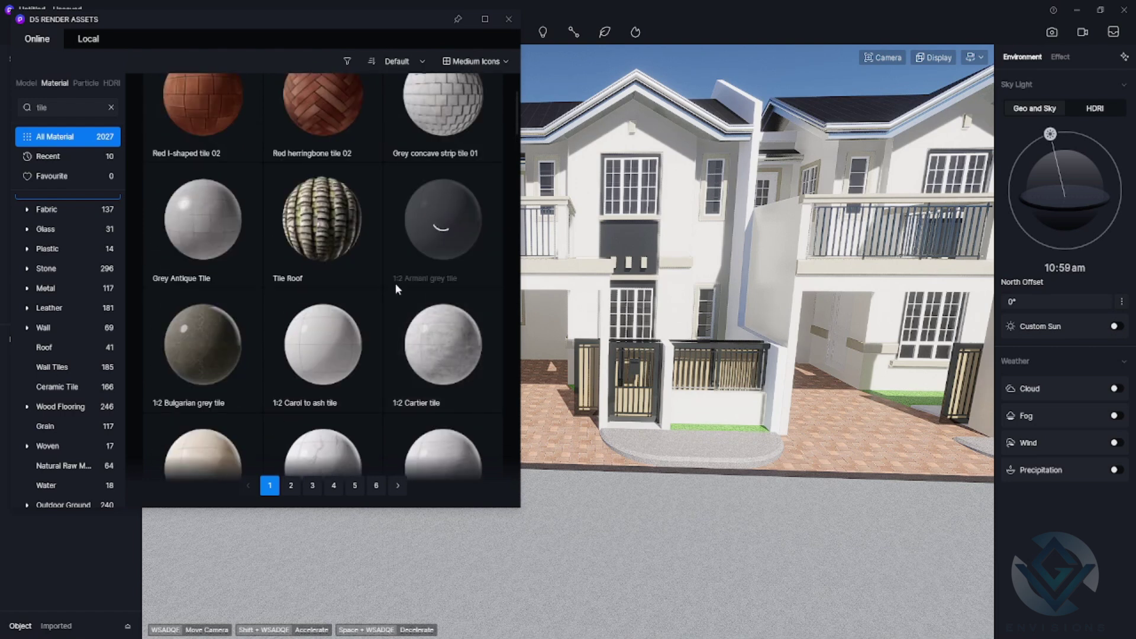
Step: Apply the 1:2 Armani grey tile material to the brick driveway paving and set its UV stretch to 1.32
scroll(396, 290, "down", 4)
scroll(449, 183, "up", 3)
left_click_drag(450, 187, 577, 424)
left_click(561, 405)
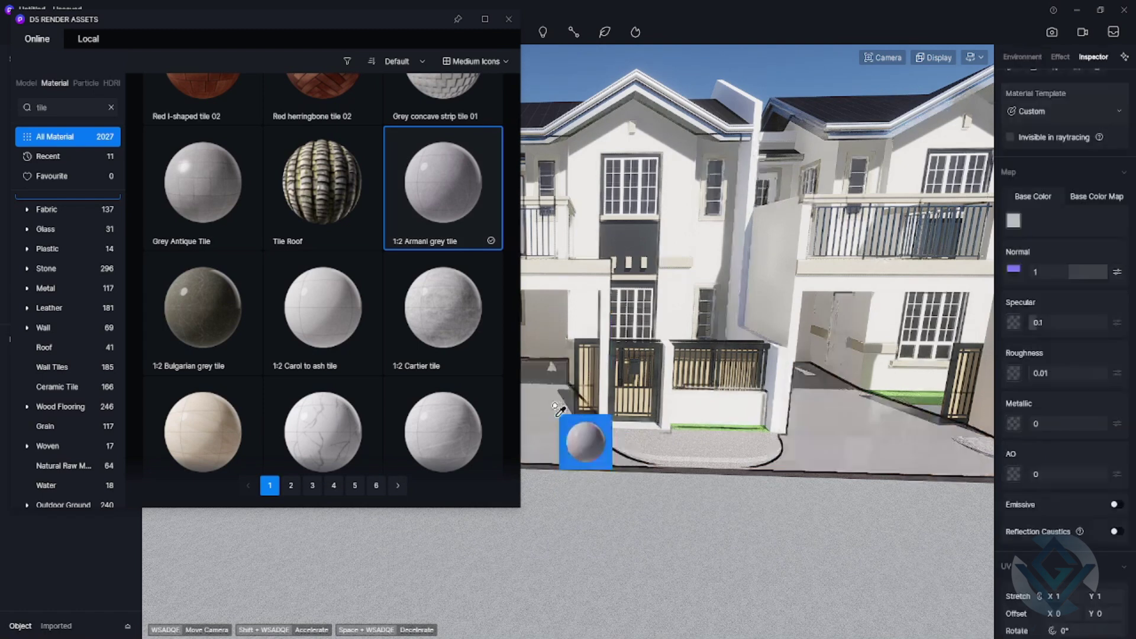
scroll(578, 467, "up", 5)
scroll(585, 484, "up", 1)
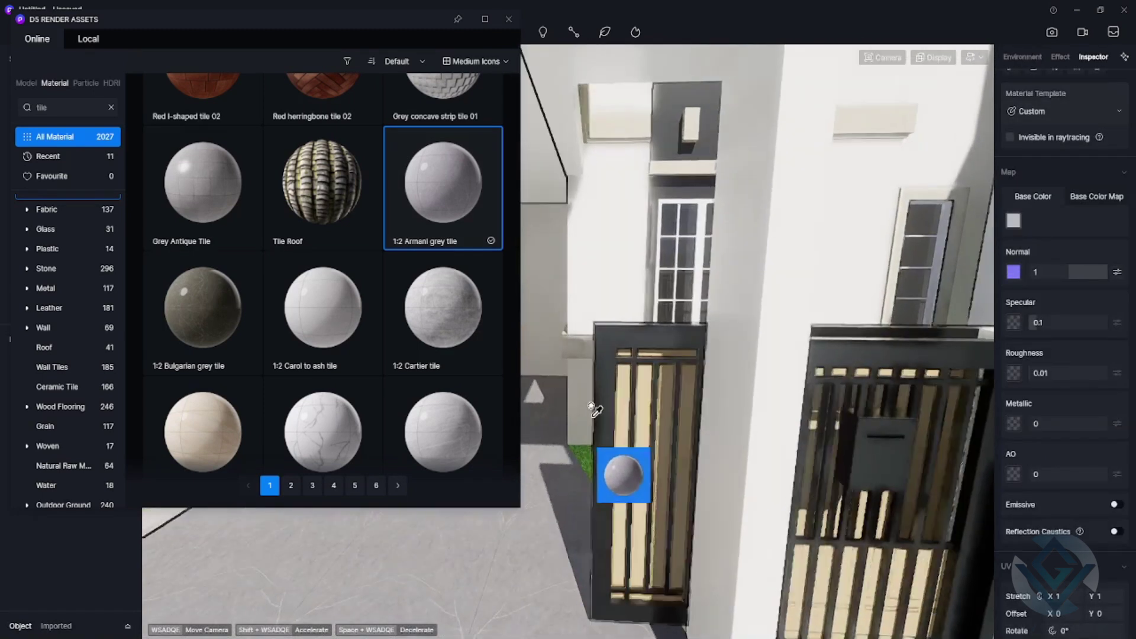
scroll(596, 410, "down", 2)
scroll(587, 501, "down", 1)
scroll(590, 503, "down", 3)
left_click_drag(590, 503, 368, 477)
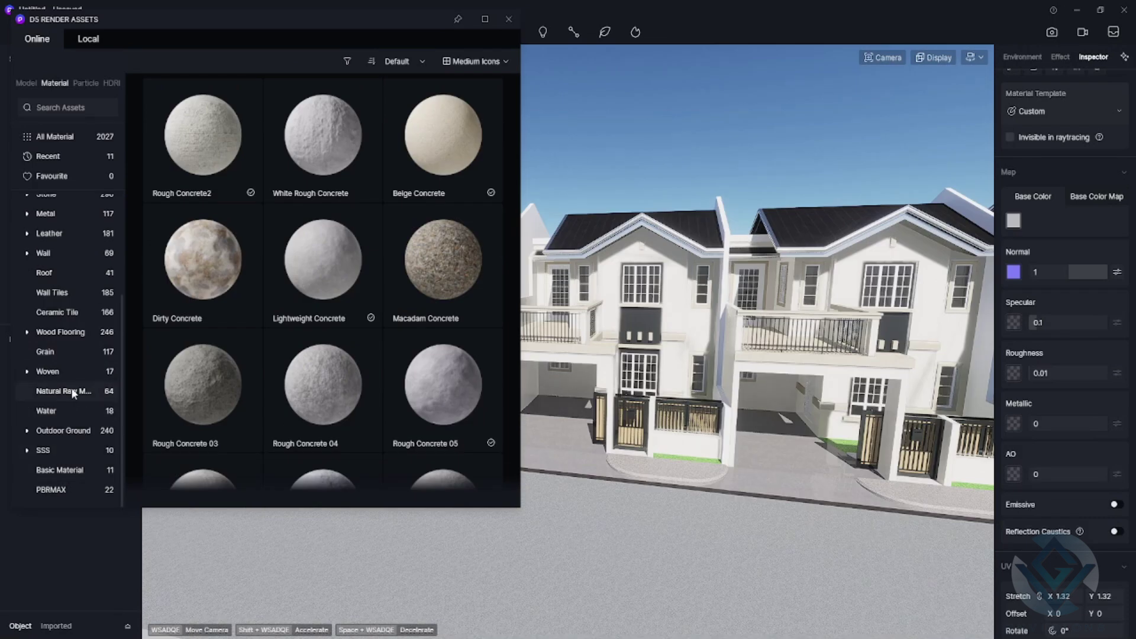
Step: Find Green Mossy Woodland among the natural raw materials and apply it to the bright green lawn strips
left_click(71, 391)
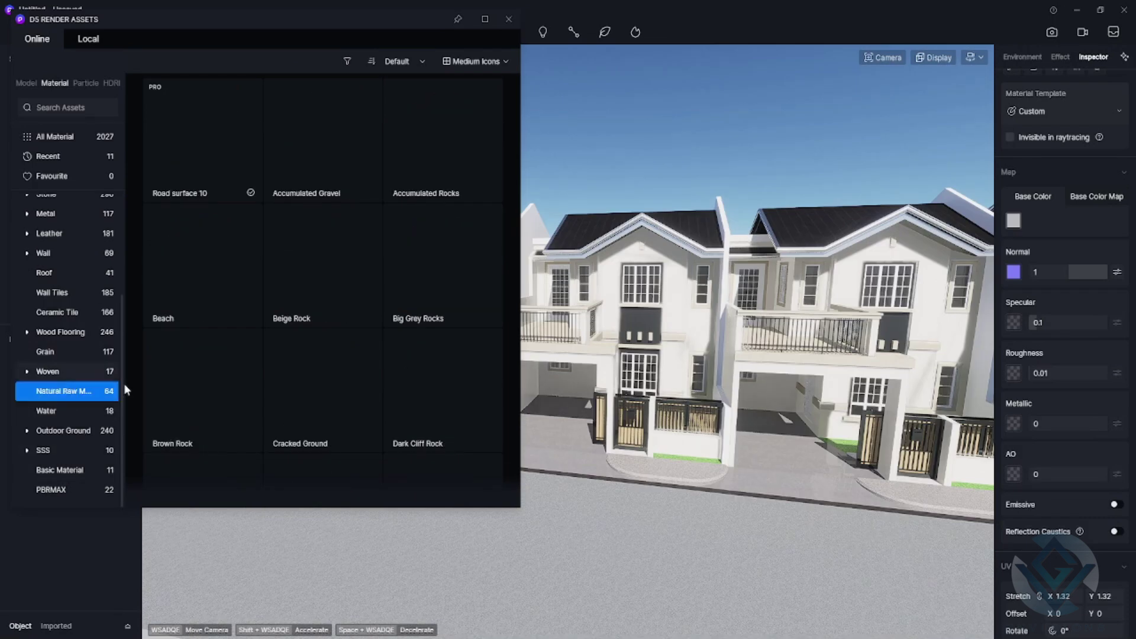
scroll(396, 275, "down", 5)
scroll(197, 402, "down", 10)
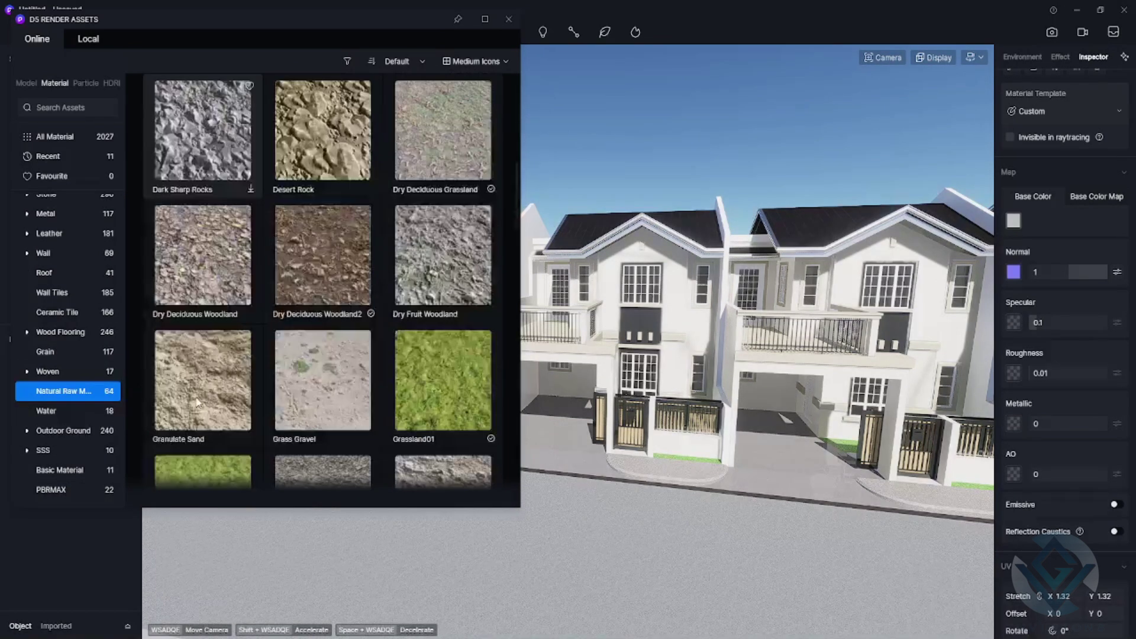
scroll(264, 408, "down", 2)
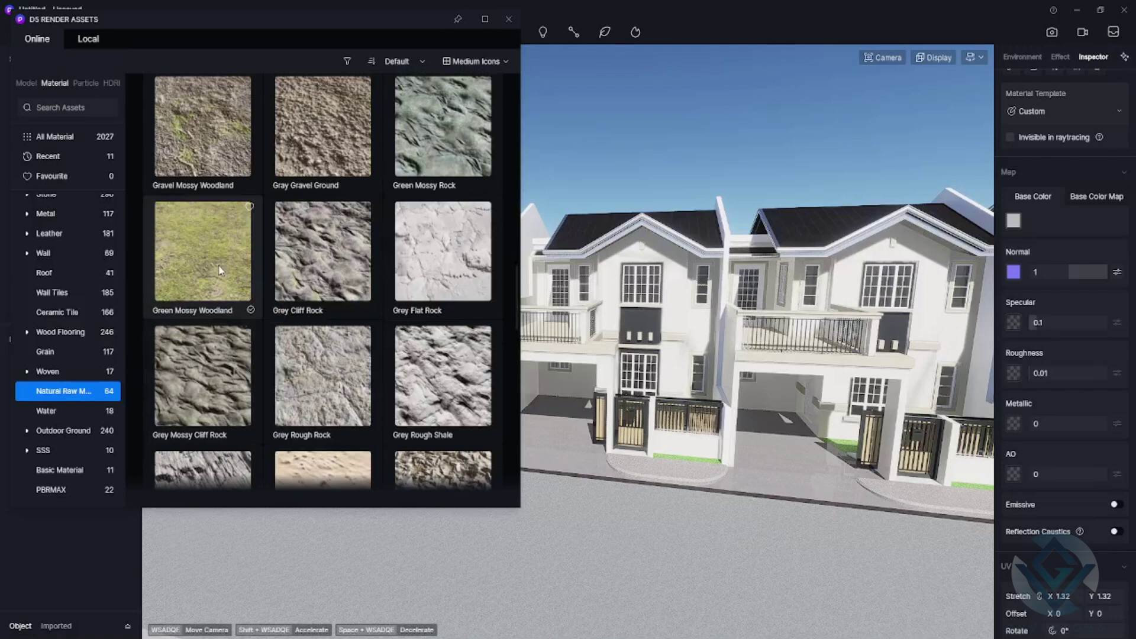
left_click_drag(201, 255, 826, 626)
left_click(823, 623)
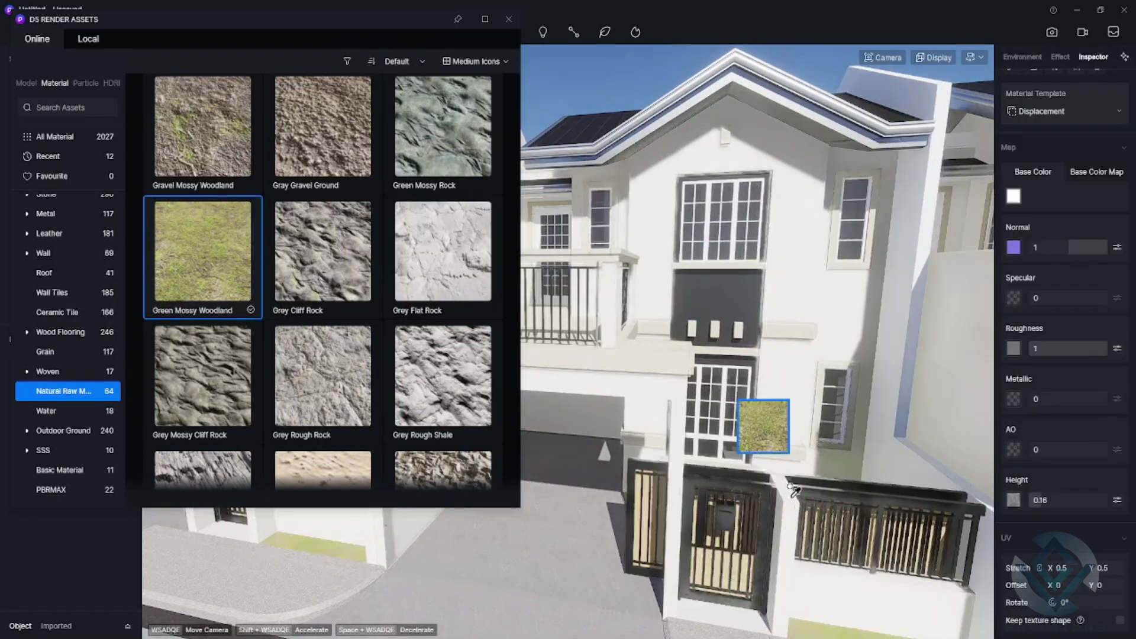
Step: Set the lawn material's UV stretch to about 0.76 in X and Y
right_click_drag(736, 385, 812, 576)
left_click_drag(683, 478, 729, 578)
right_click_drag(729, 579, 966, 437)
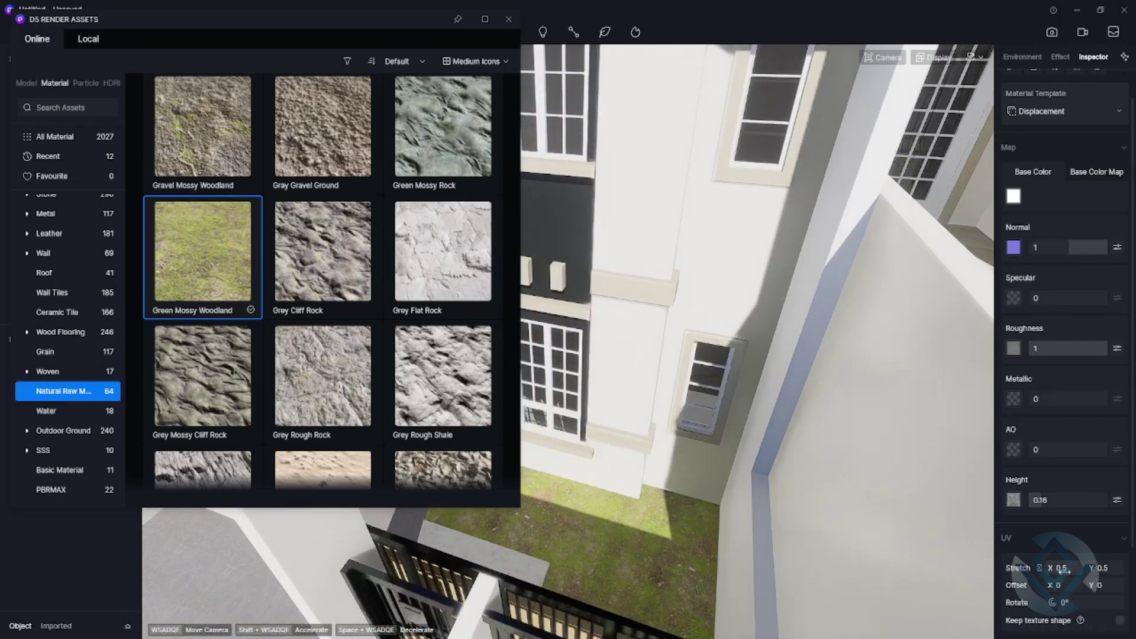
left_click_drag(1063, 571, 1080, 574)
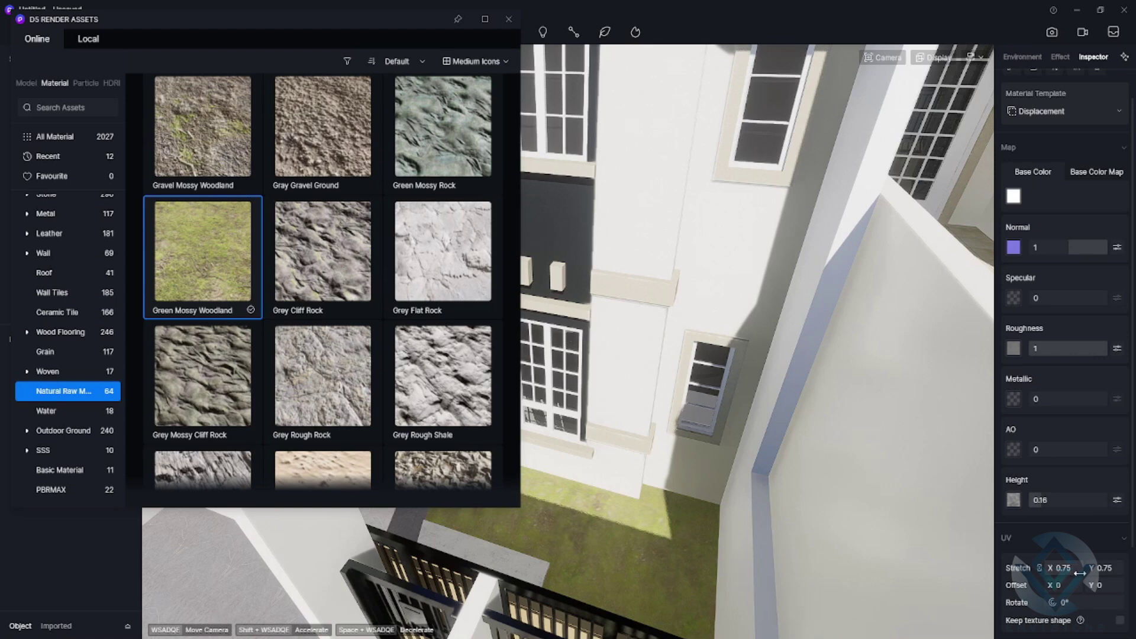
scroll(716, 423, "down", 5)
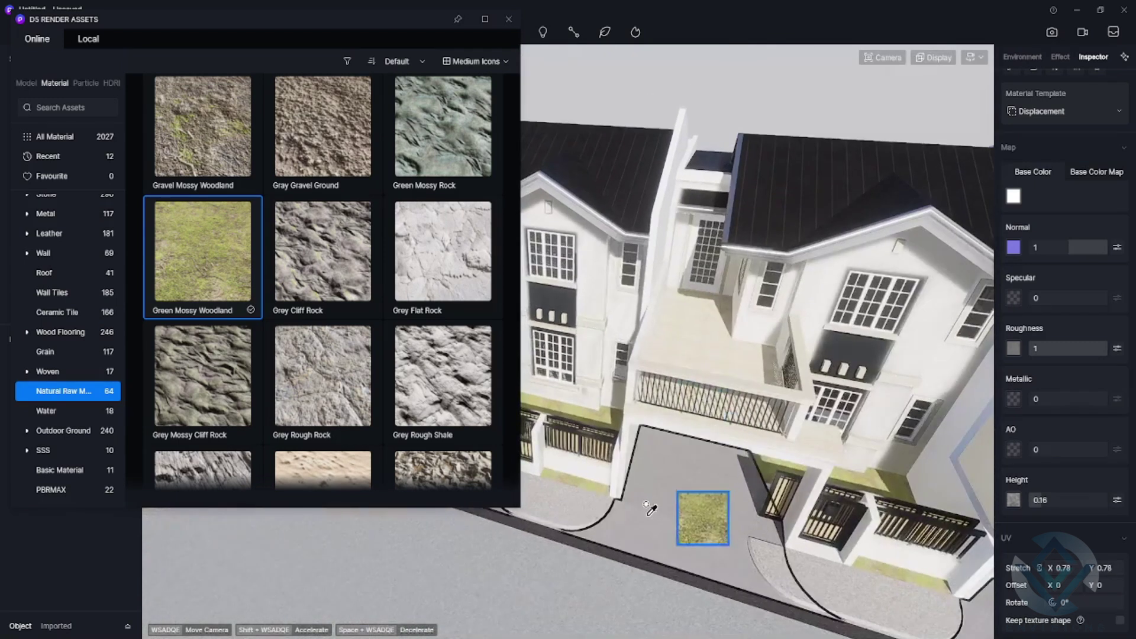
right_click_drag(646, 516, 727, 204)
left_click(727, 204)
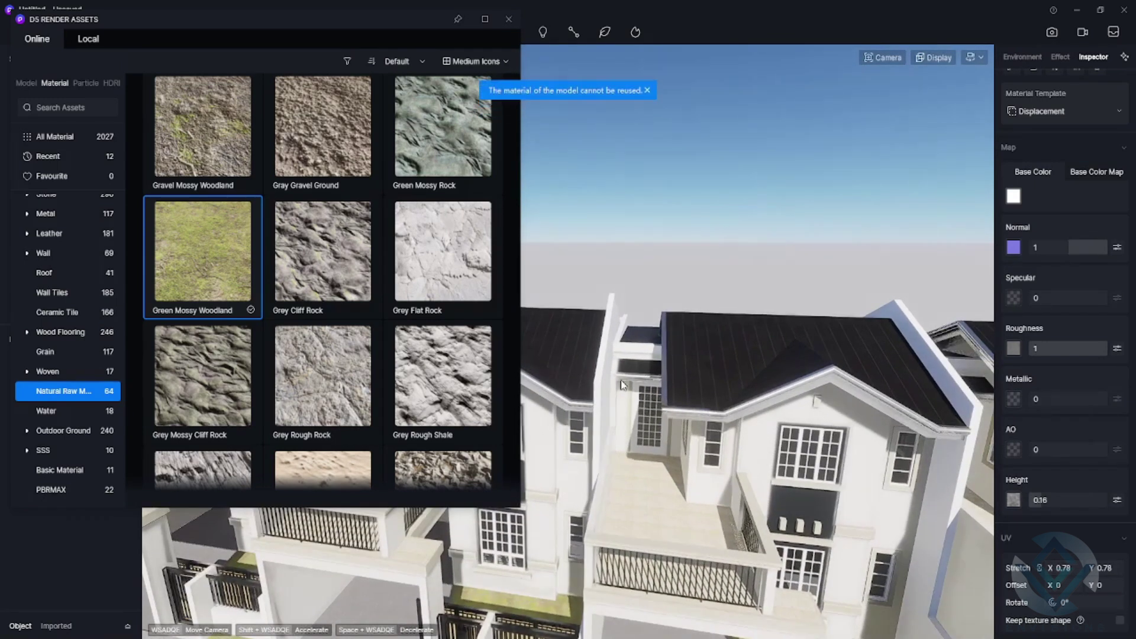
Step: Search the model library for "hedge", place Golden Privet 04 in front of the fence wall and rotate it to 270° about Z
scroll(630, 531, "up", 1)
right_click_drag(629, 530, 687, 513)
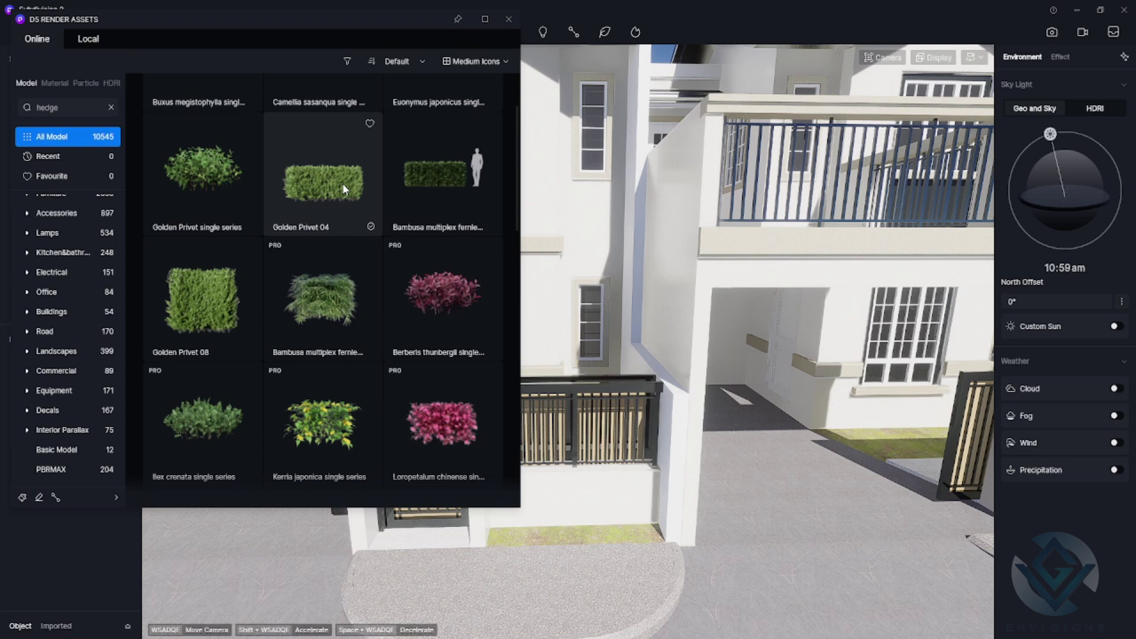
left_click(343, 183)
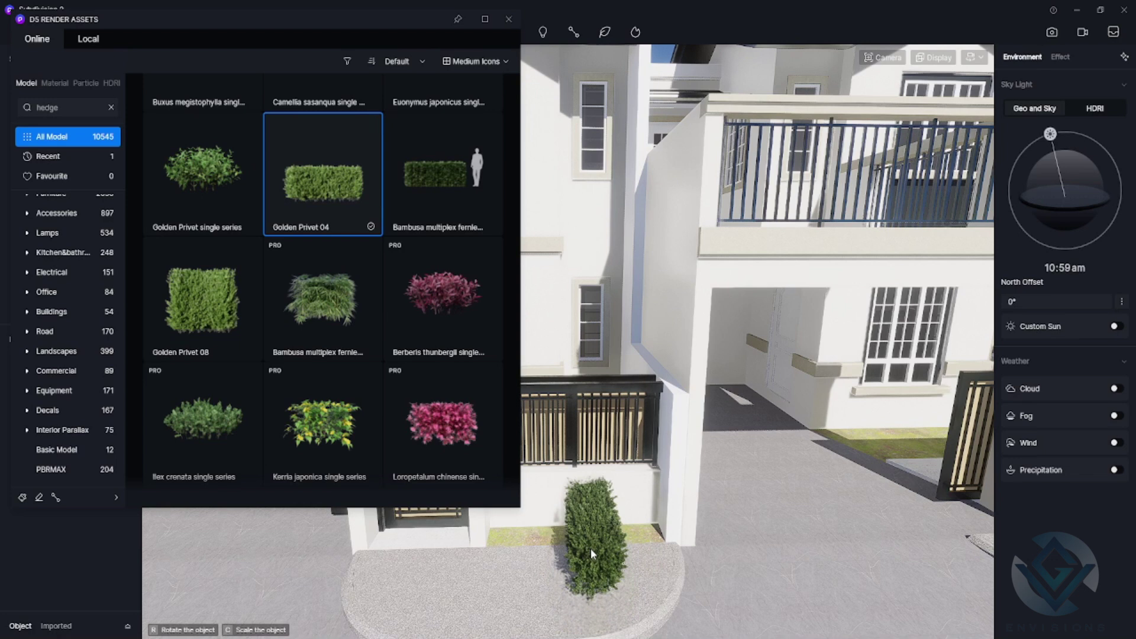
left_click(590, 547)
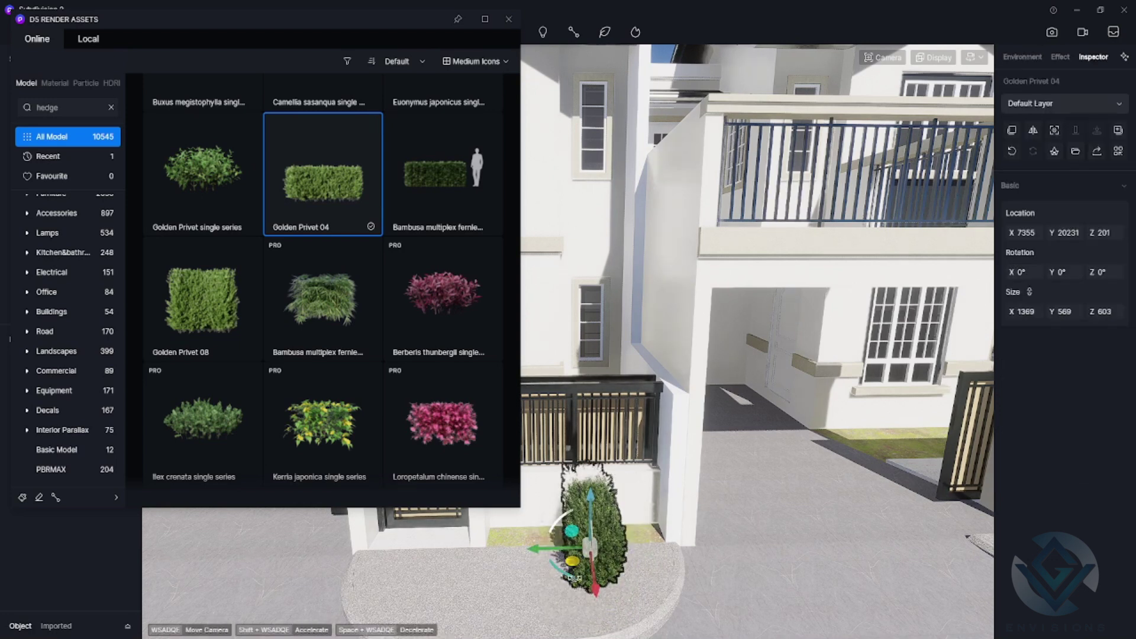
left_click_drag(574, 577, 515, 549)
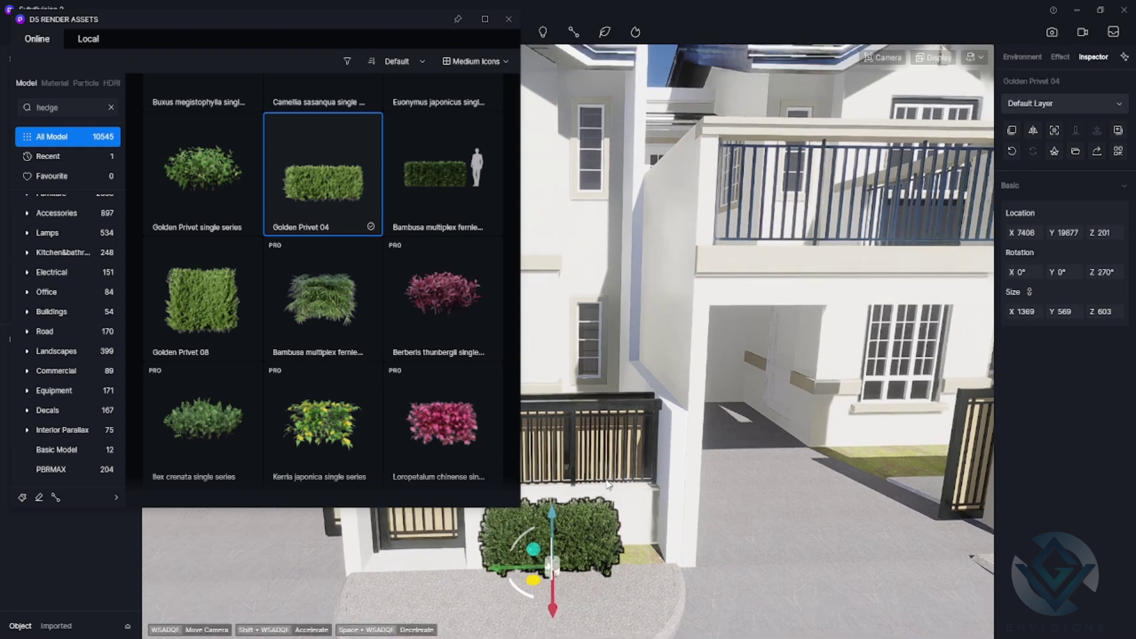
Step: Scale the Golden Privet hedge down uniformly to about 987 × 410 × 435
right_click_drag(609, 484, 605, 479)
key("q")
key("a")
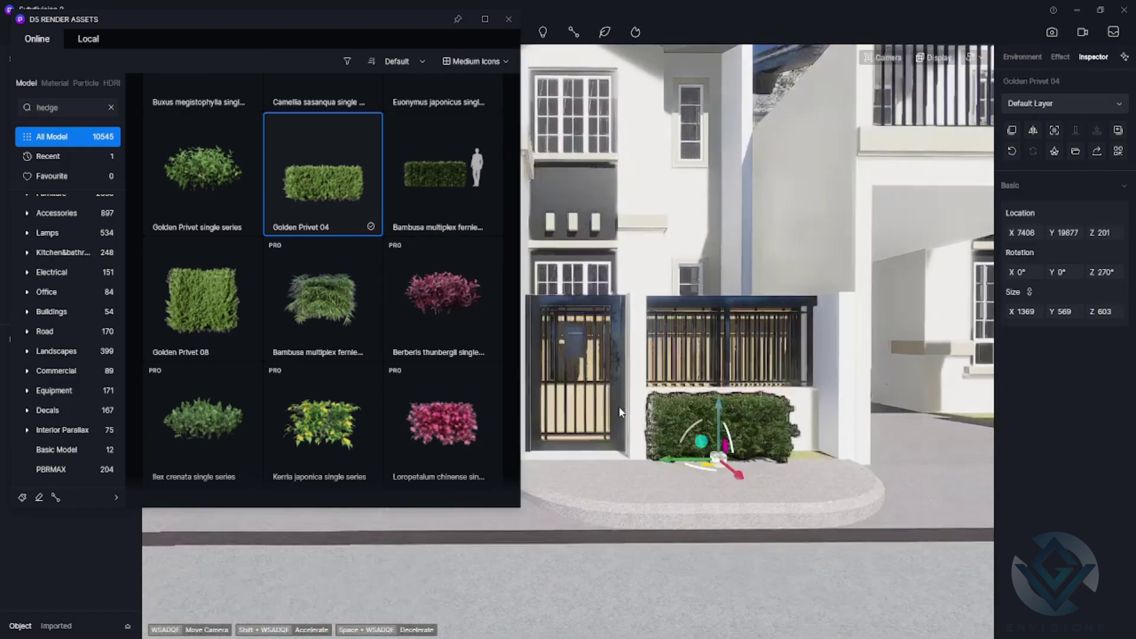
key("d")
right_click_drag(619, 412, 507, 436)
key("a")
key("w")
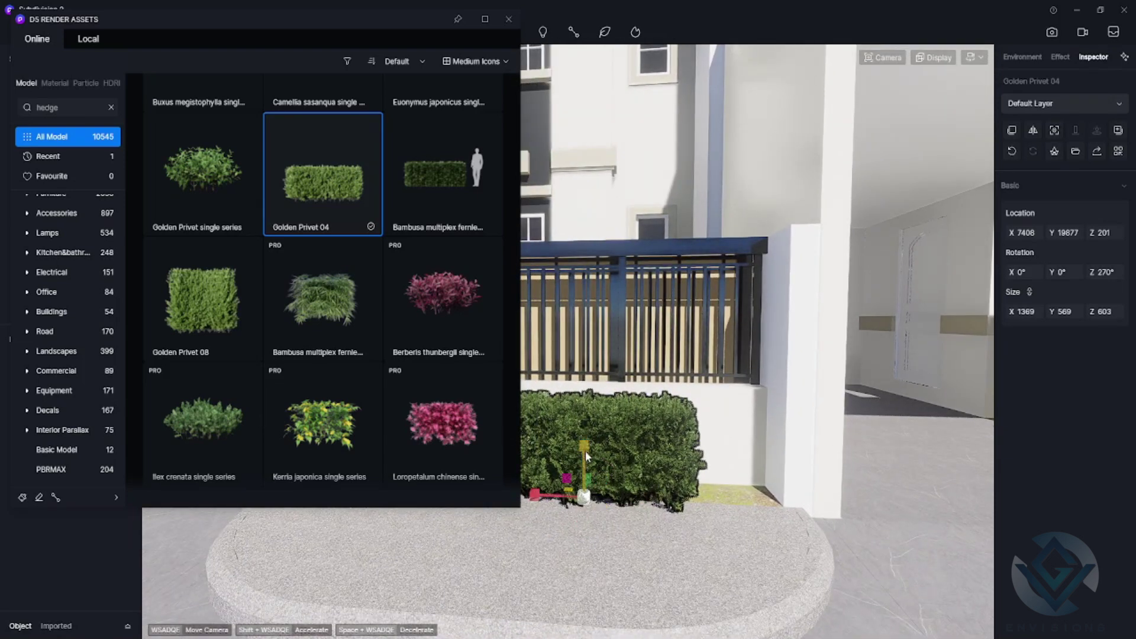
left_click_drag(584, 450, 576, 490)
right_click_drag(633, 400, 385, 441)
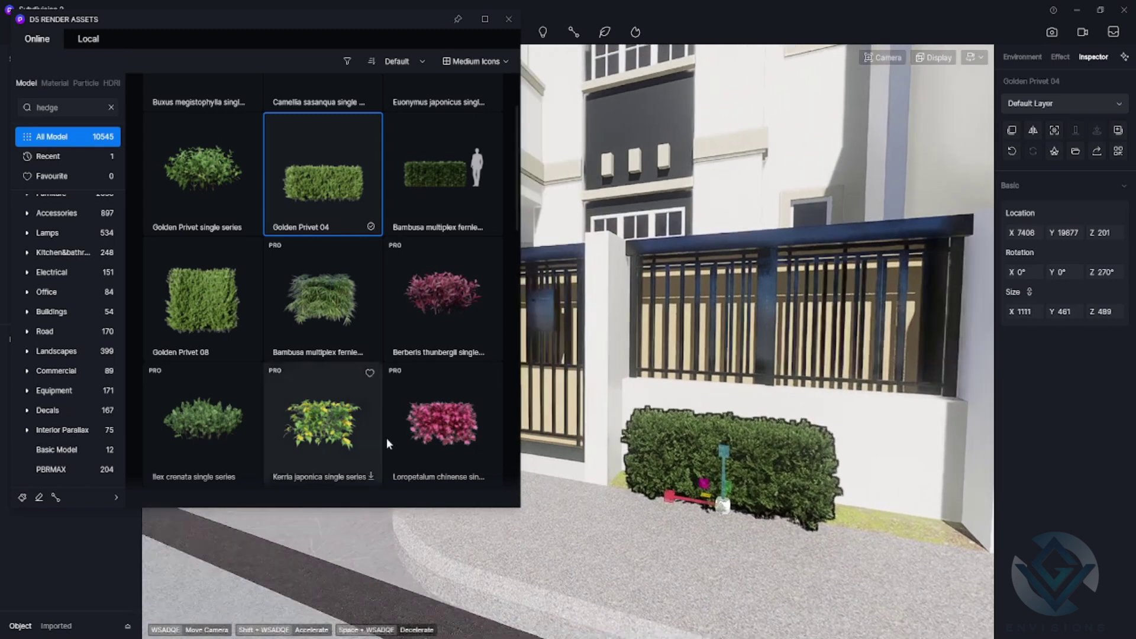
key("d")
right_click_drag(728, 439, 609, 421)
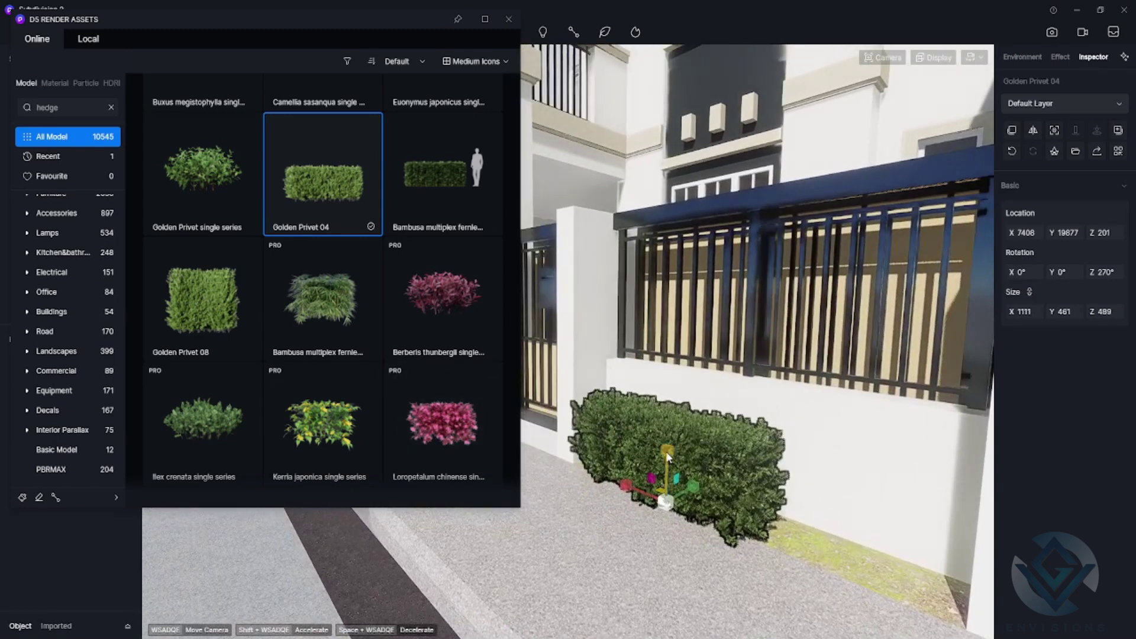
left_click_drag(667, 454, 663, 475)
Step: Move the hedge to about X 7493 along the fence wall and copy it alongside to about Y 20514
key("r")
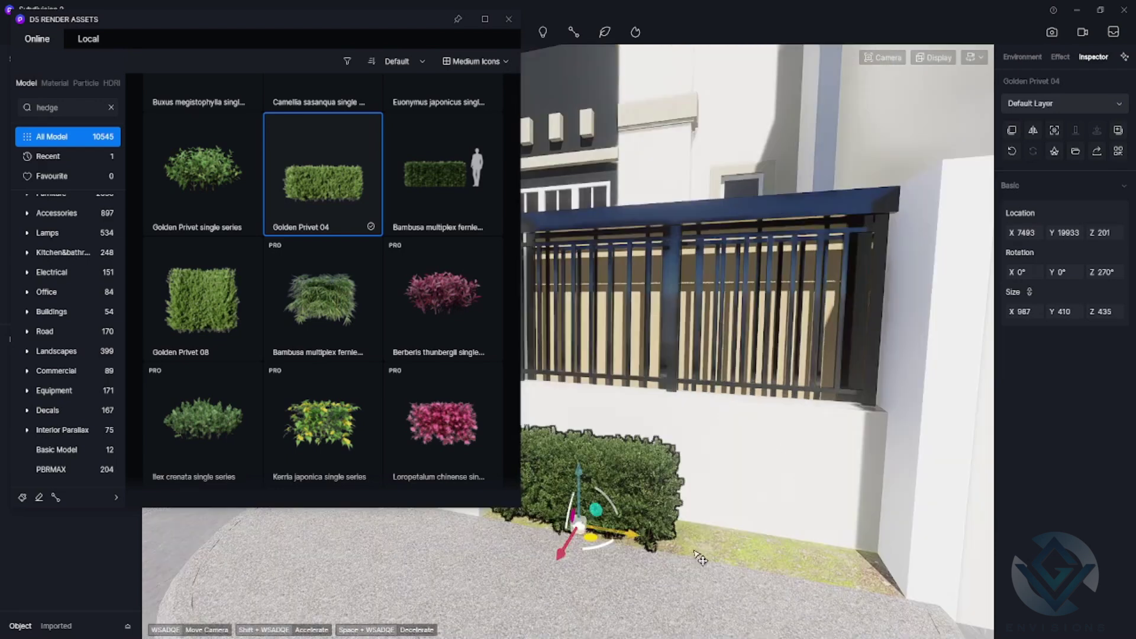
left_click_drag(651, 543, 831, 583, "shift")
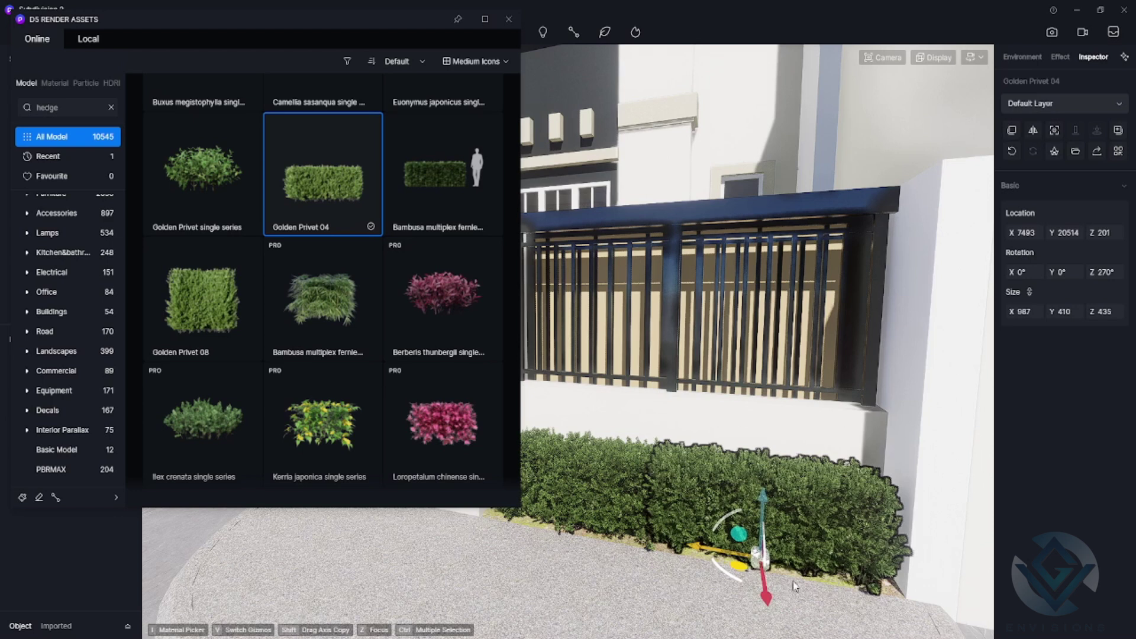
right_click_drag(793, 581, 794, 170)
scroll(798, 148, "down", 5)
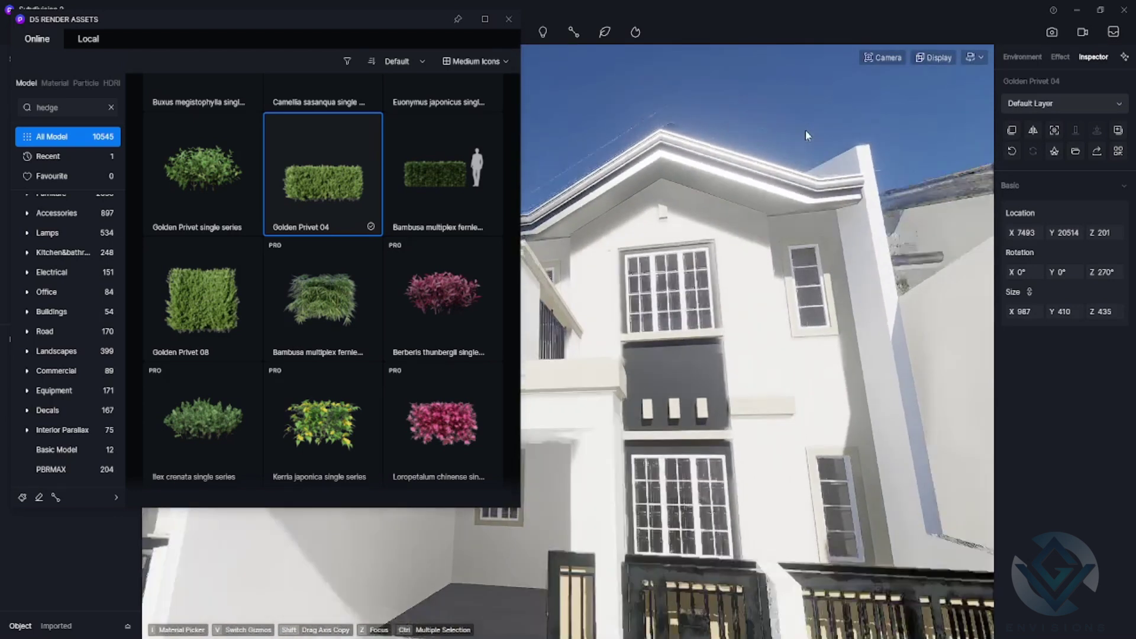
left_click(754, 179)
right_click_drag(710, 332, 730, 465)
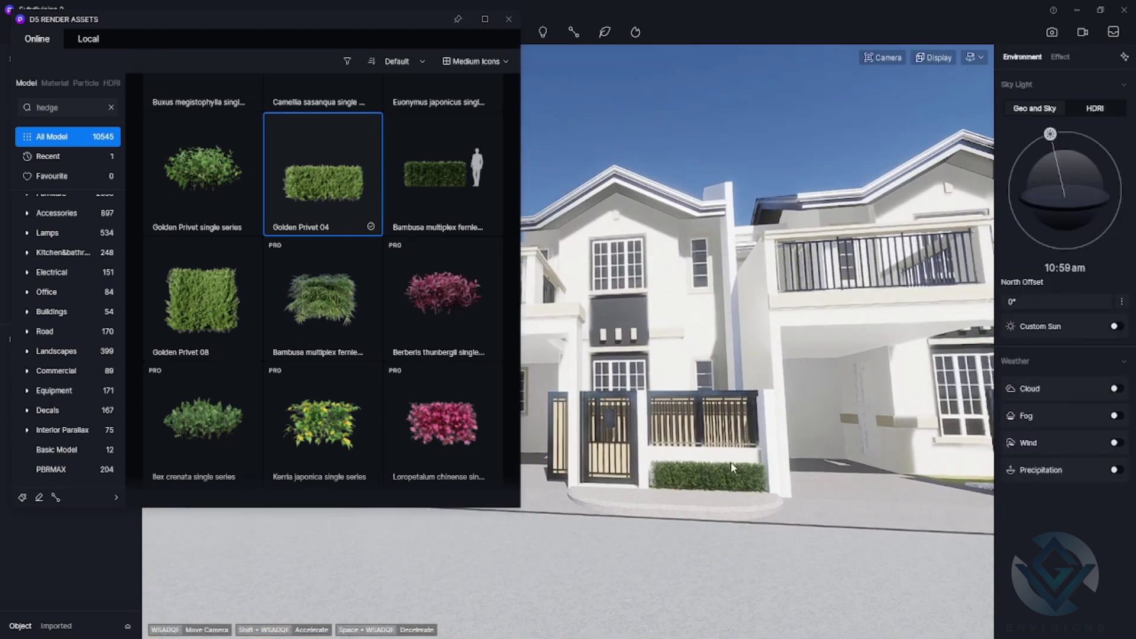
Step: Fine-tune the copied hedge's position along the fence wall to about Y 20545
scroll(707, 498, "up", 2)
left_click(704, 499)
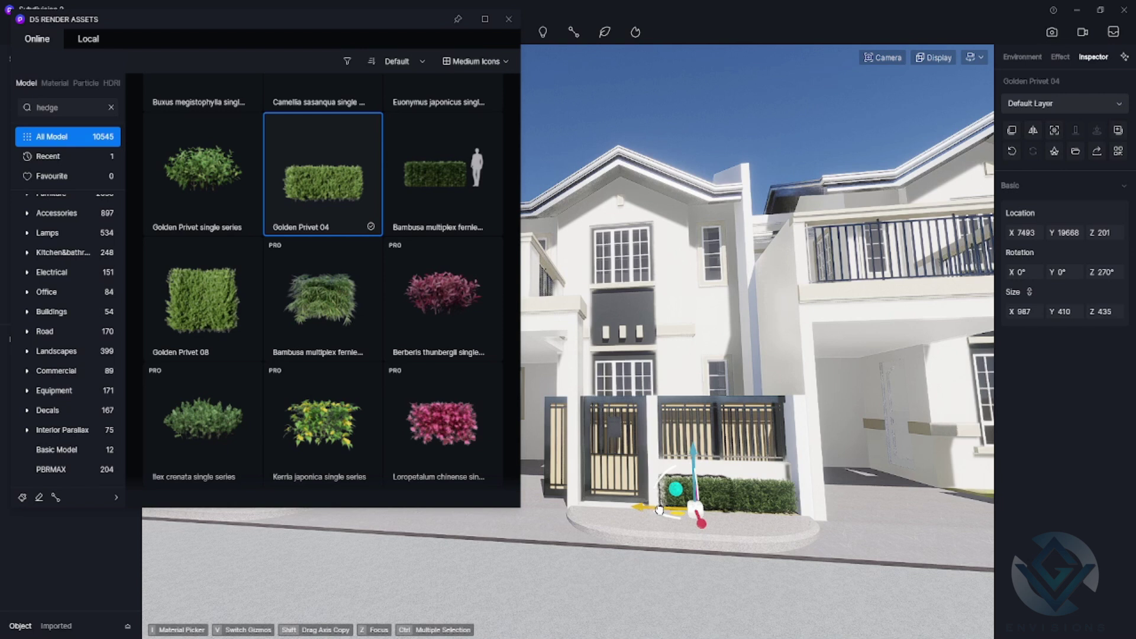
left_click(766, 499)
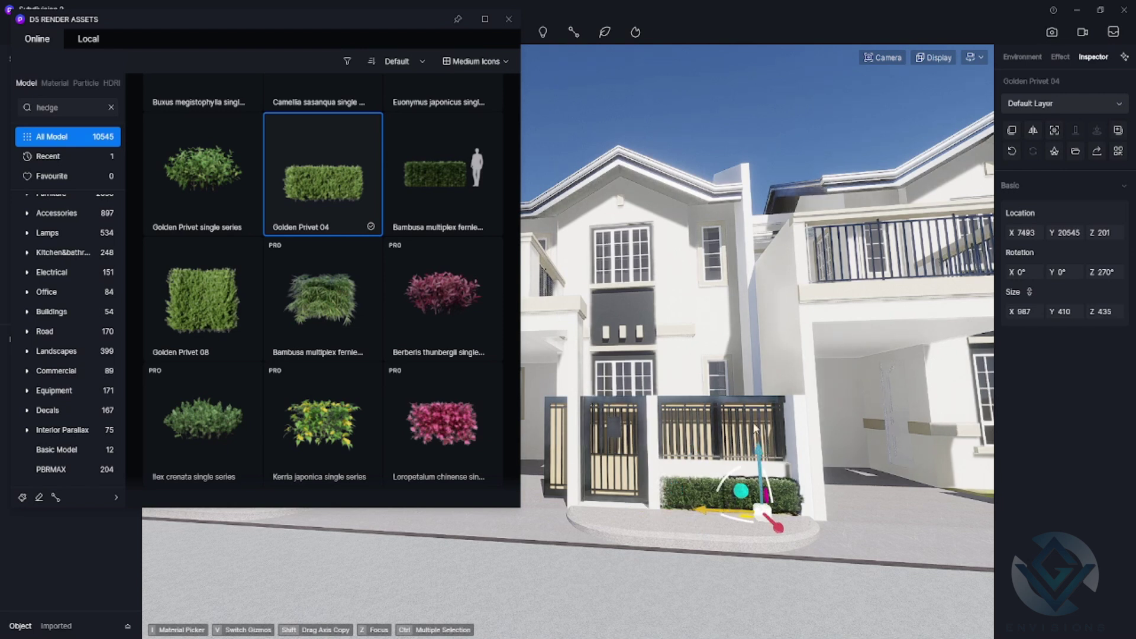
key("Escape")
Step: Copy the pair of Golden Privet hedges along the row in front of the other houses' fences
scroll(655, 393, "down", 6)
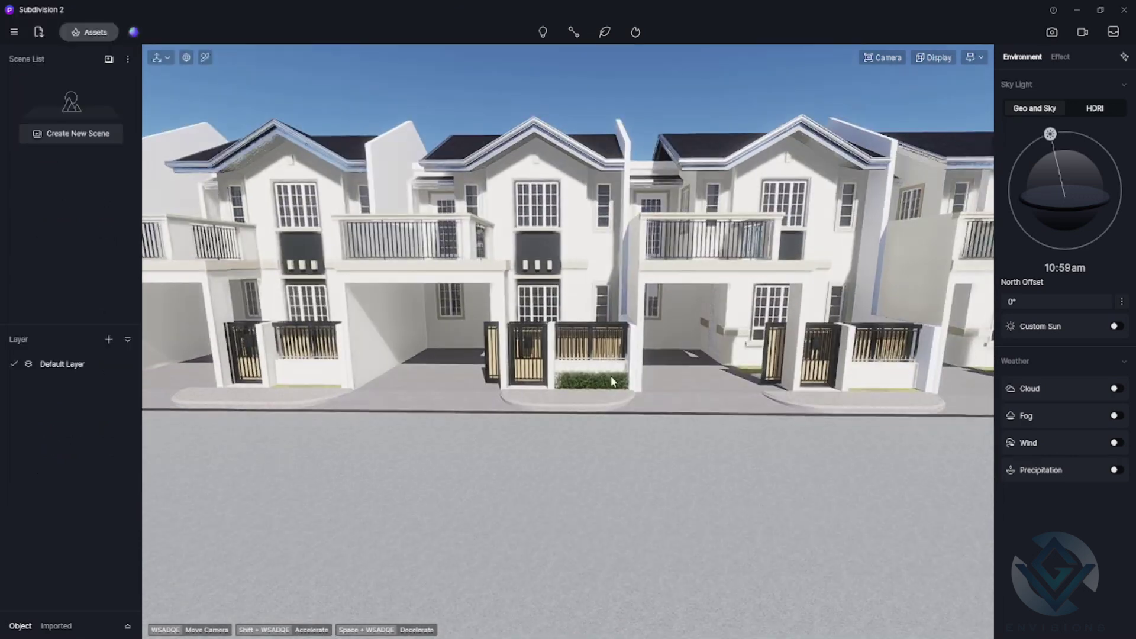
left_click(804, 387)
scroll(799, 408, "up", 5)
left_click_drag(685, 398, 911, 402)
scroll(798, 408, "up", 8)
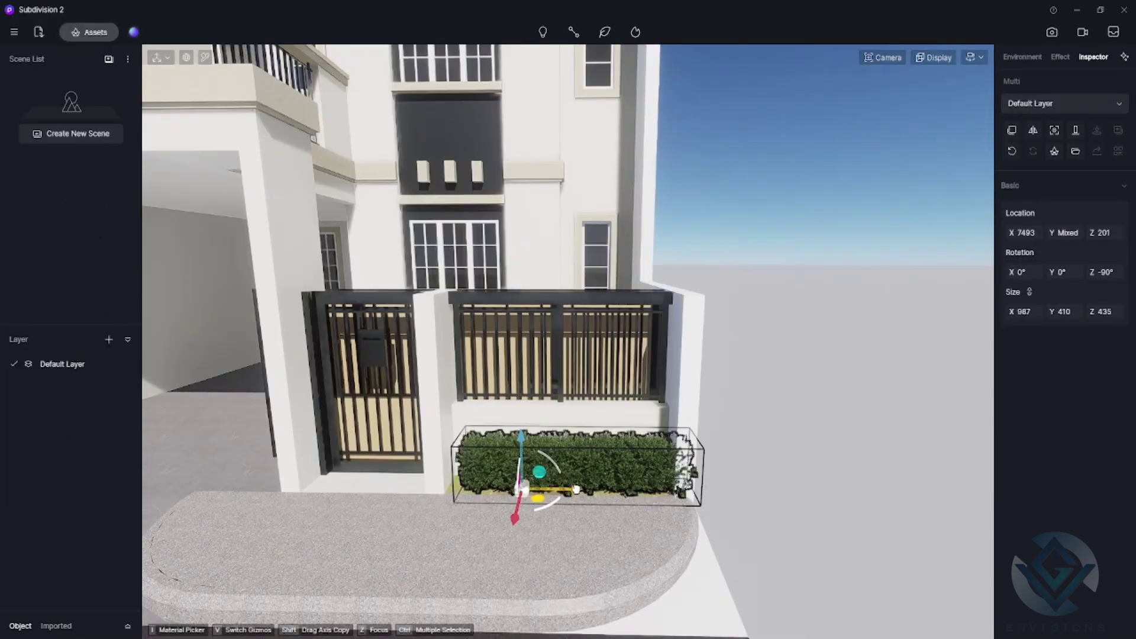
scroll(715, 484, "down", 10)
scroll(592, 402, "up", 6)
left_click_drag(508, 408, 709, 408)
scroll(522, 404, "up", 4)
scroll(522, 404, "down", 8)
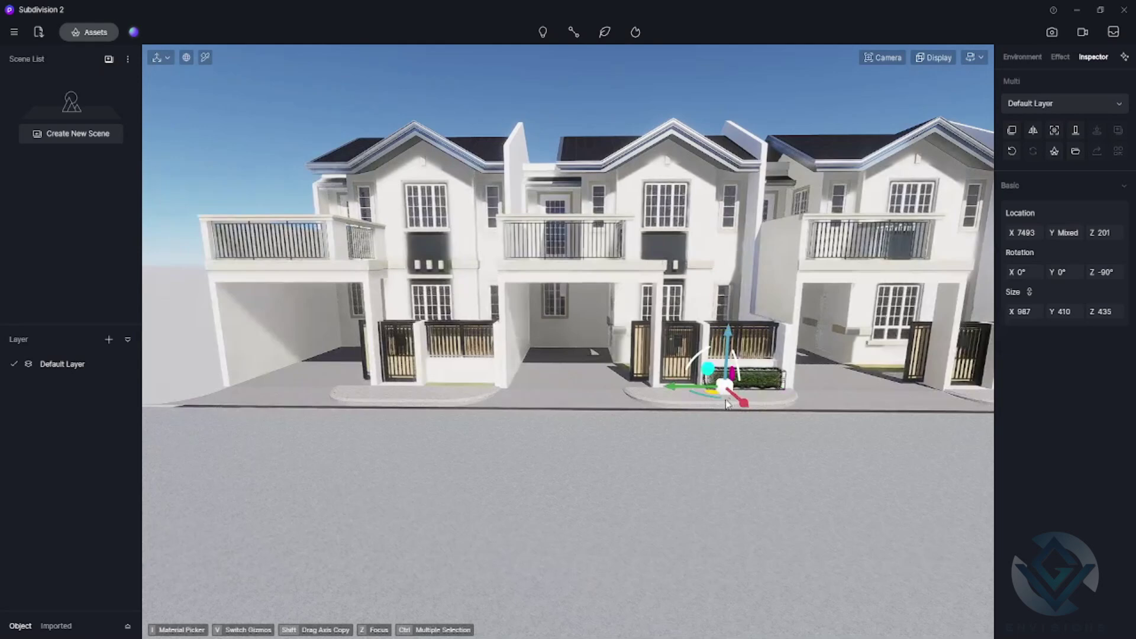
scroll(521, 404, "up", 8)
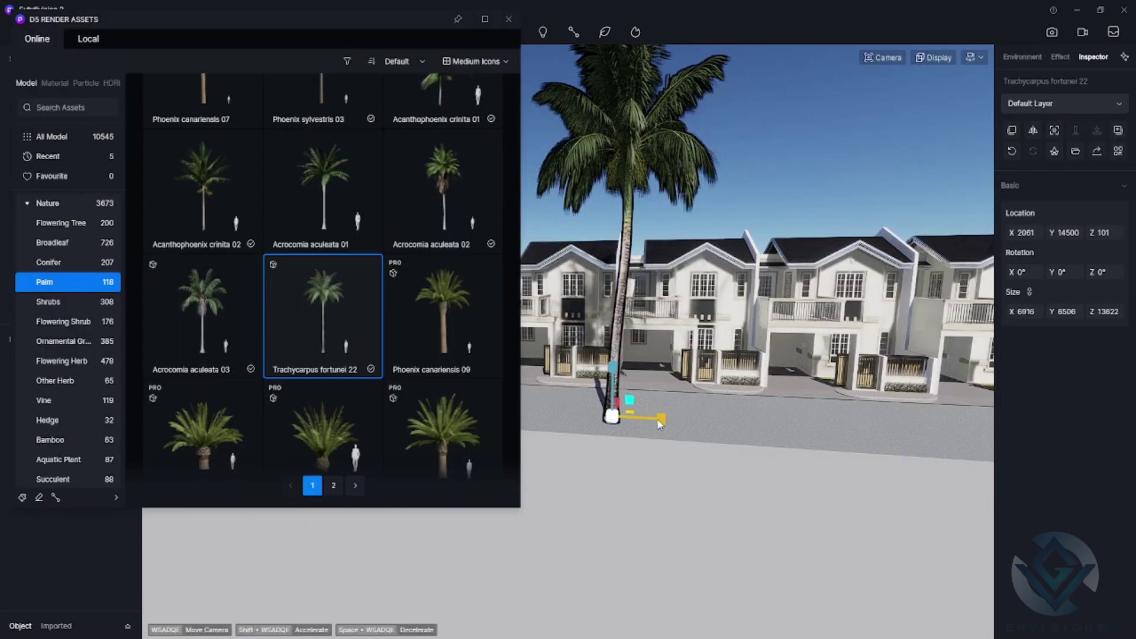
Step: Scale the Trachycarpus fortunei 22 palm on the road down uniformly to about 2630 × 2474 × 5180
left_click_drag(661, 424, 641, 418)
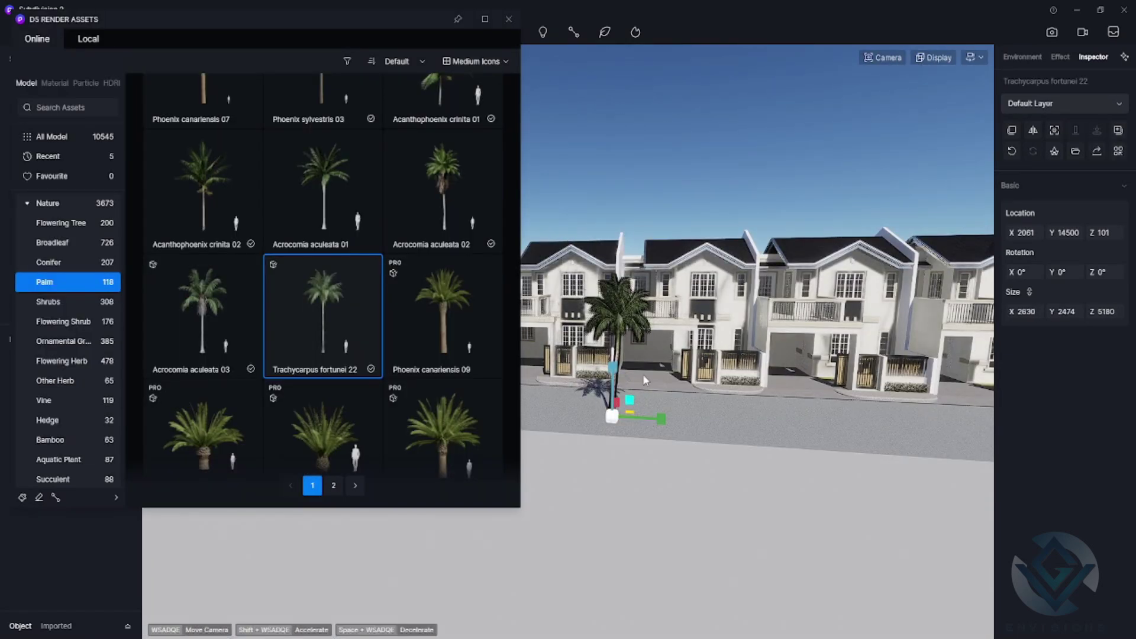
scroll(643, 374, "up", 5)
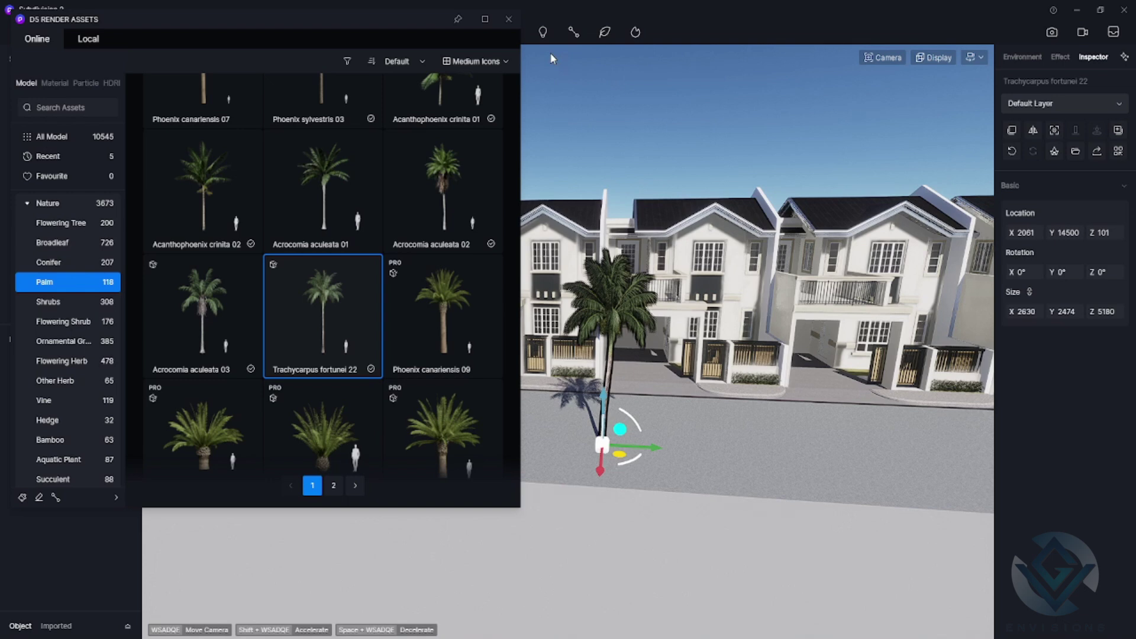
left_click(507, 24)
scroll(738, 446, "up", 6)
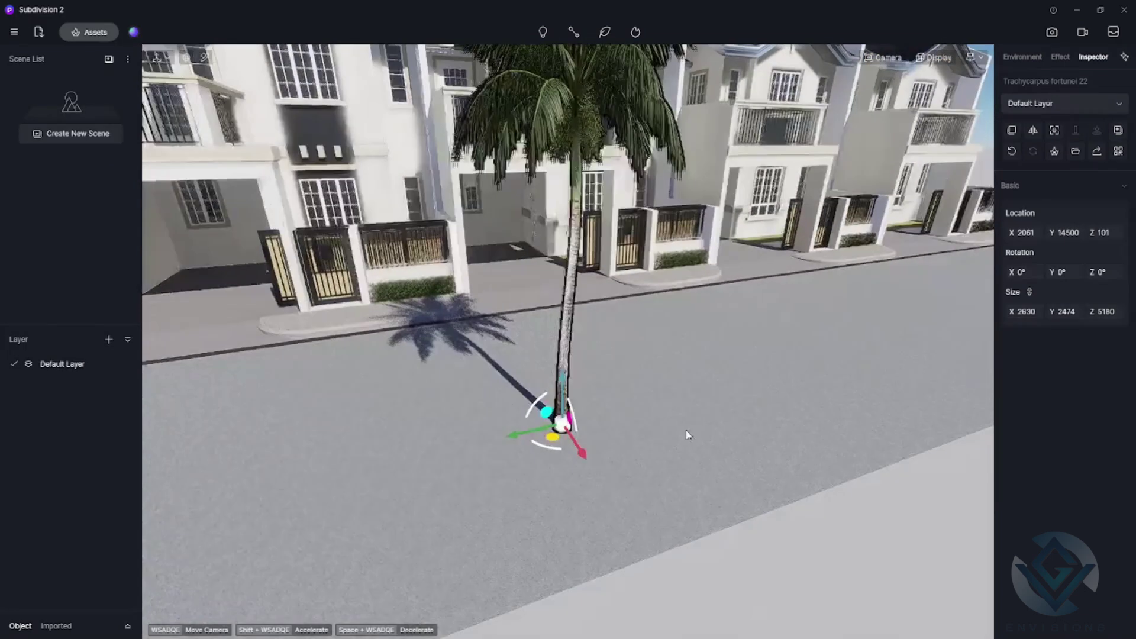
Step: Move the palm behind the fence to about X 8242, Y 12503 and enlarge it to about 2941 × 2766 × 5792
right_click_drag(599, 409, 872, 525)
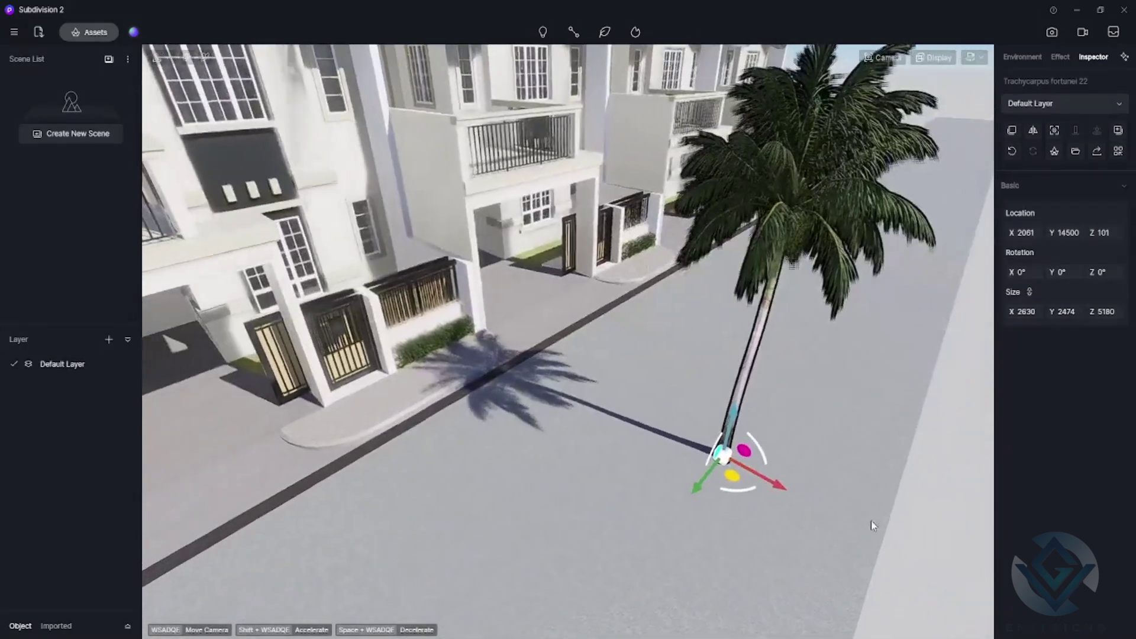
left_click_drag(780, 489, 464, 376)
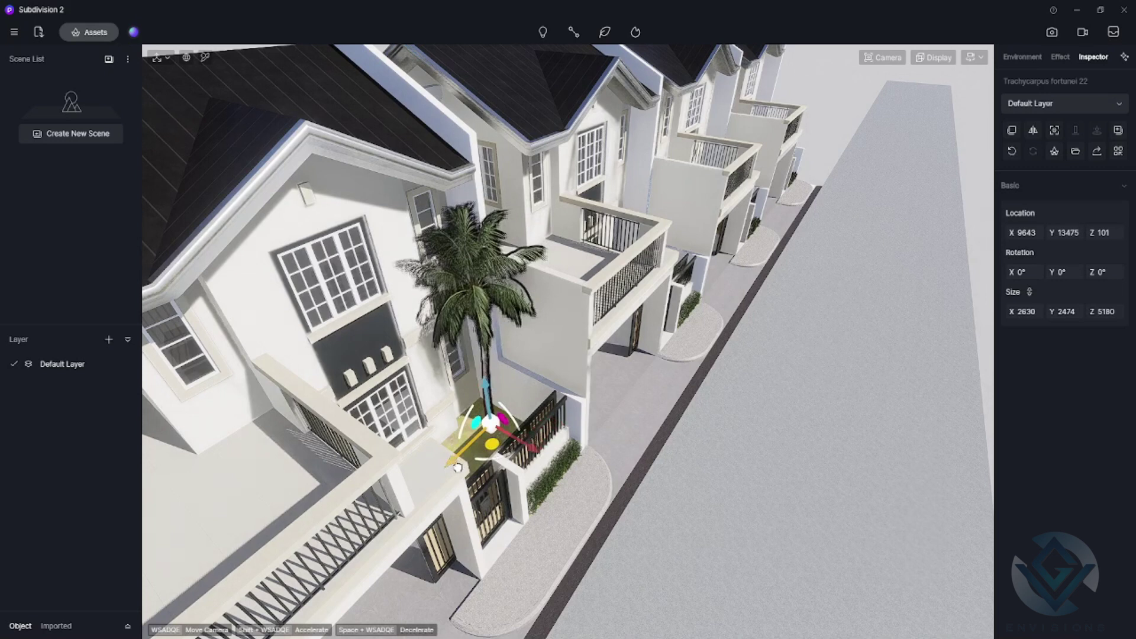
left_click_drag(462, 473, 558, 474)
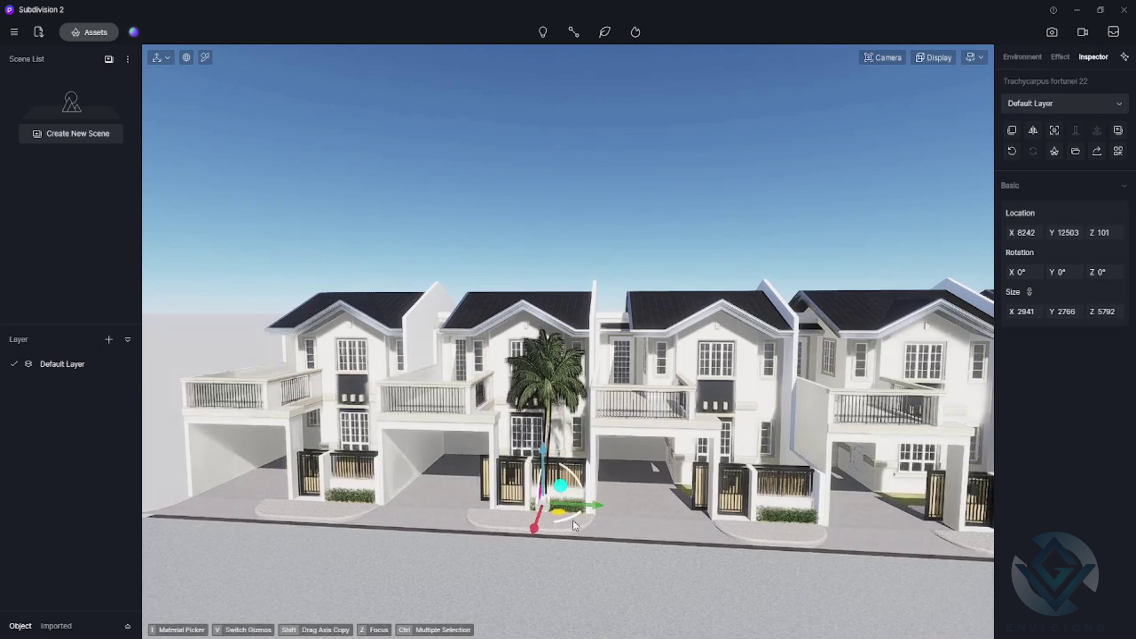
Step: Copy the palm along Y to about 19621, 4965 and 26355, and once more into the end house's front yard
left_click_drag(585, 510, 815, 522)
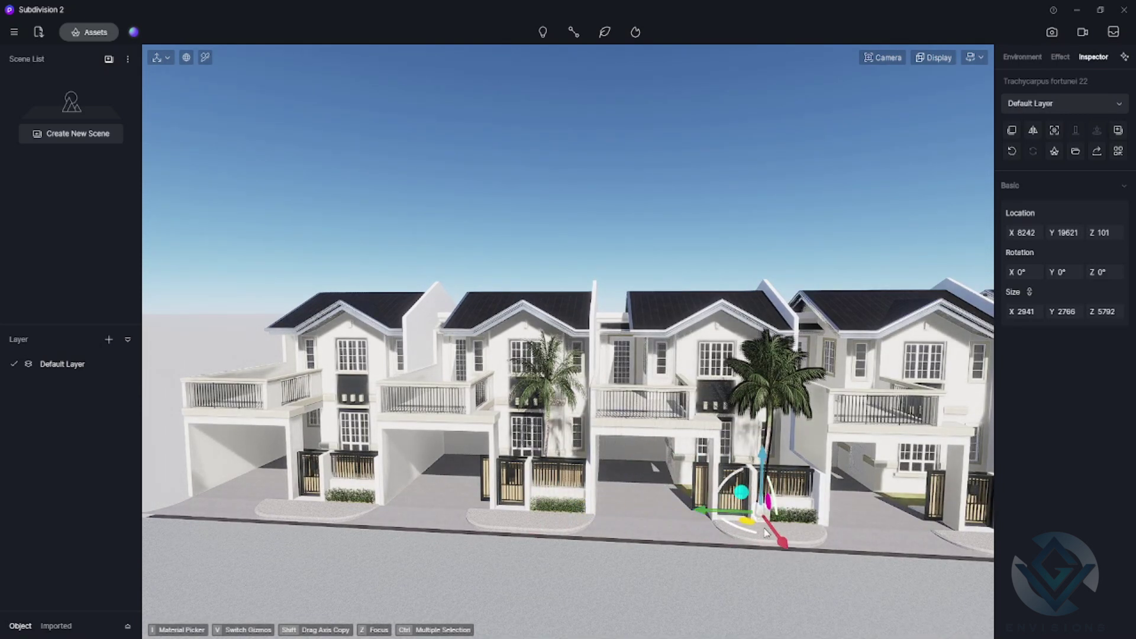
left_click_drag(707, 513, 294, 481)
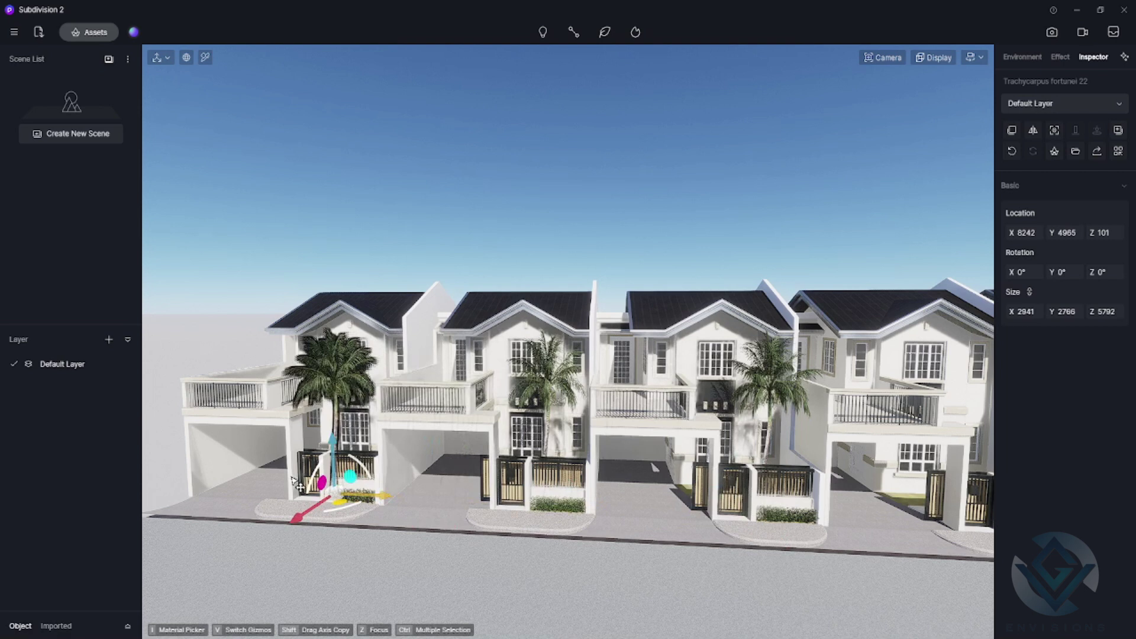
key("d")
right_click_drag(399, 406, 438, 416)
left_click(450, 416)
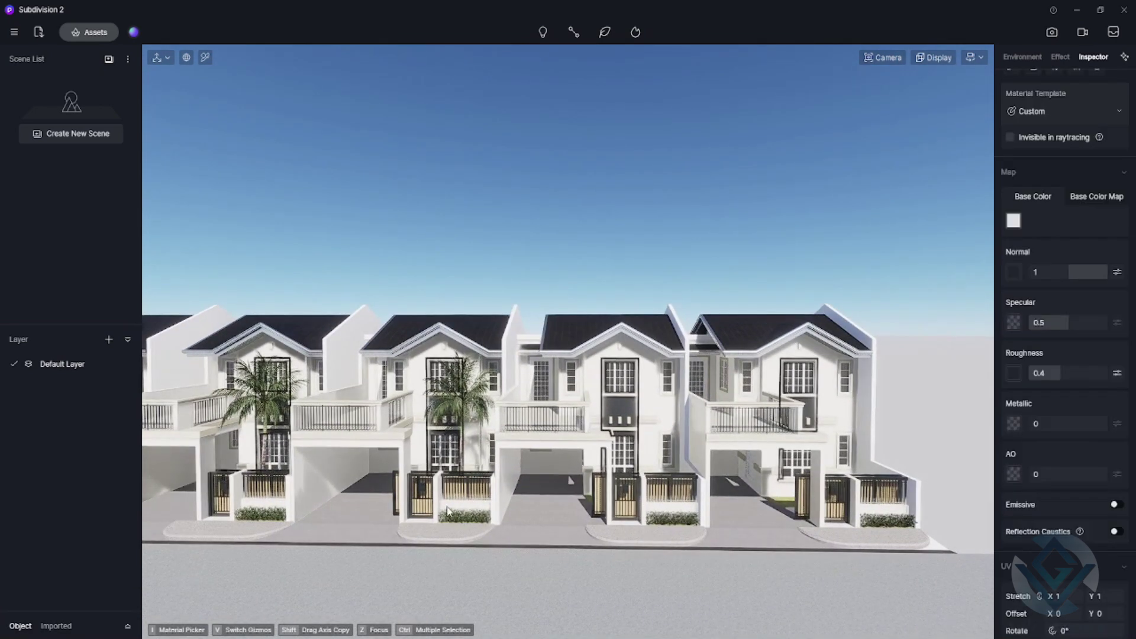
left_click(482, 408)
left_click_drag(499, 519, 704, 534)
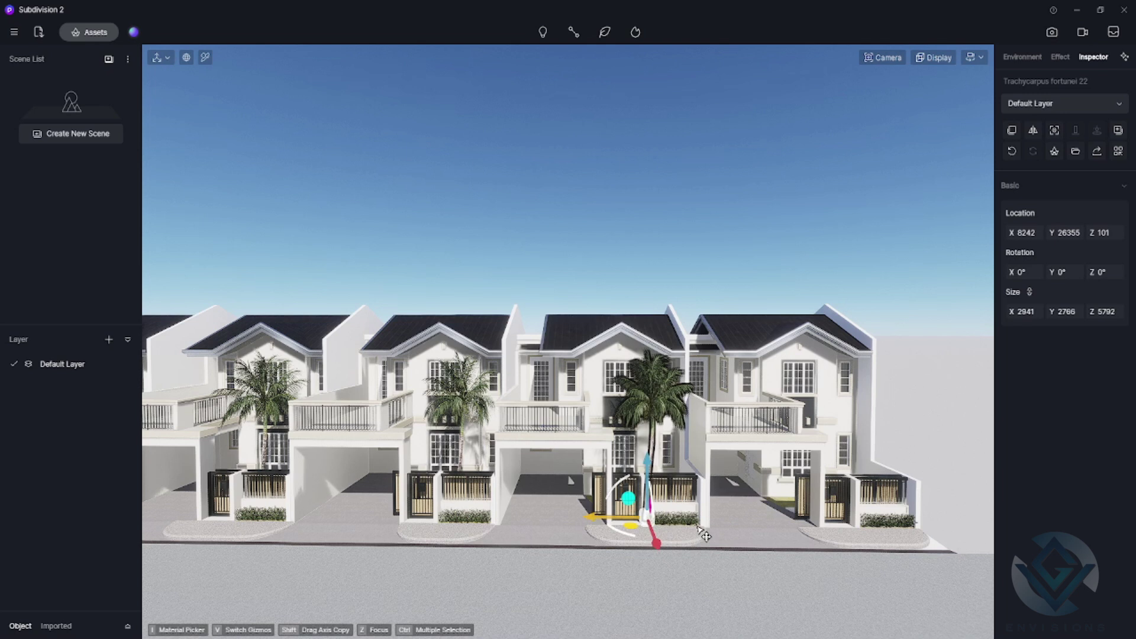
left_click_drag(631, 527, 810, 526)
key("Escape")
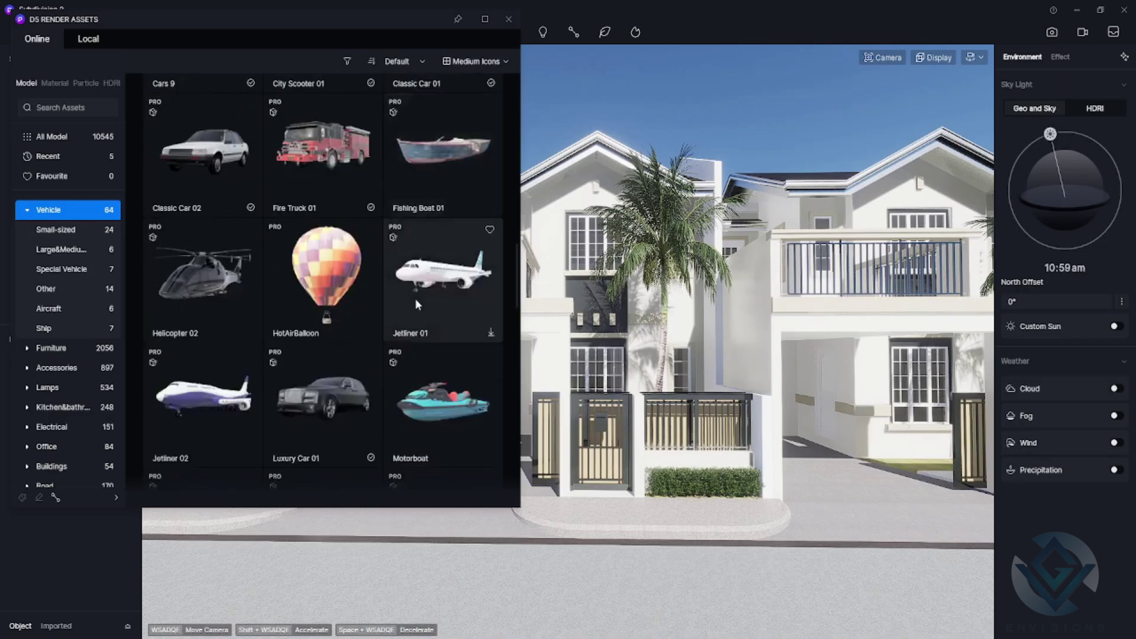
Step: Place the Black Electric Vehicle scooter from the Vehicle models on the road in front of the palm house
scroll(414, 299, "down", 6)
scroll(416, 304, "up", 2)
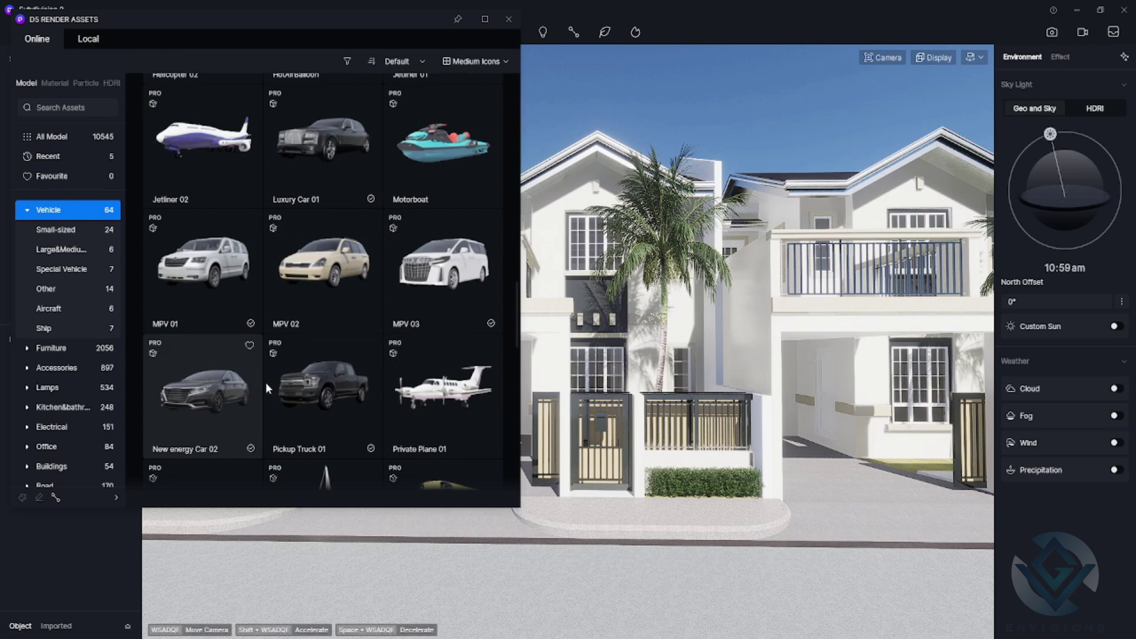
scroll(265, 382, "down", 5)
scroll(264, 382, "down", 3)
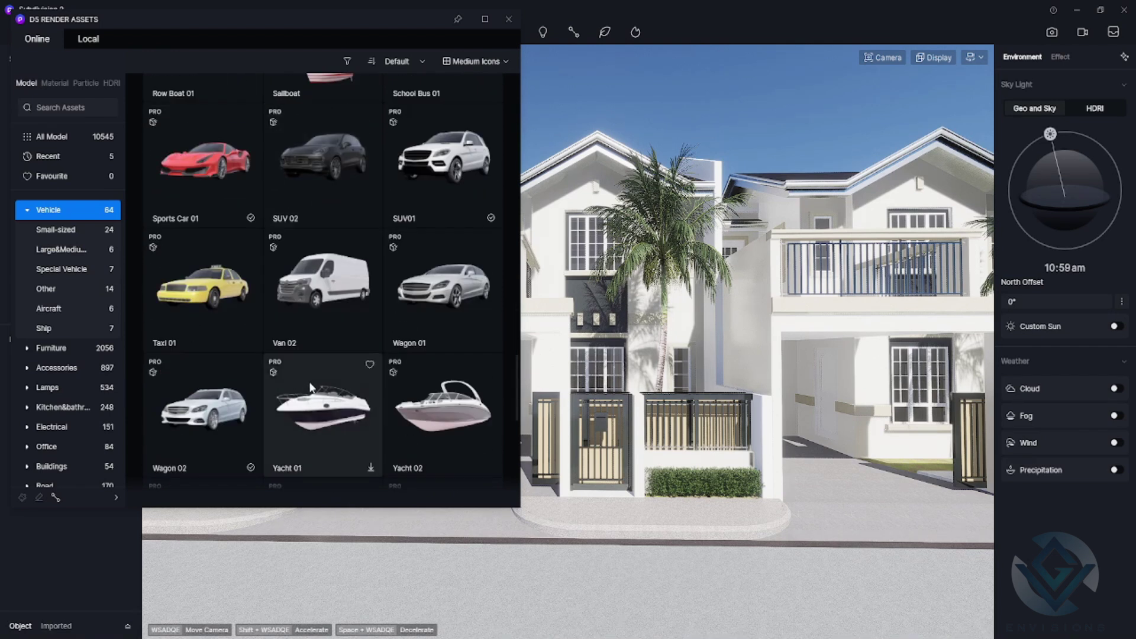
scroll(336, 386, "down", 6)
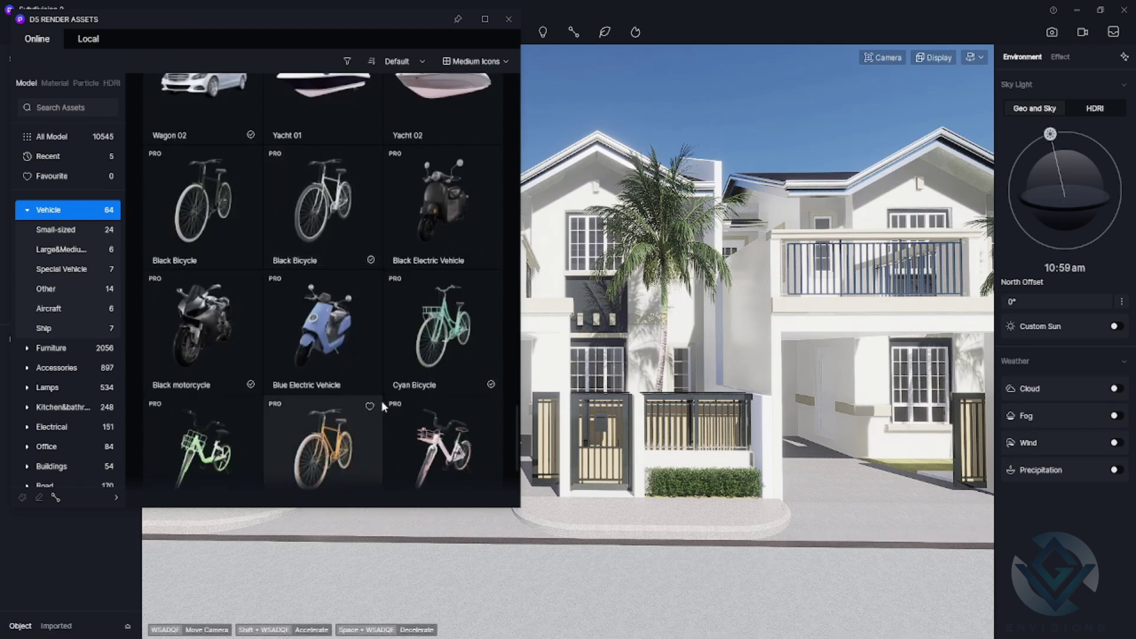
scroll(381, 400, "down", 3)
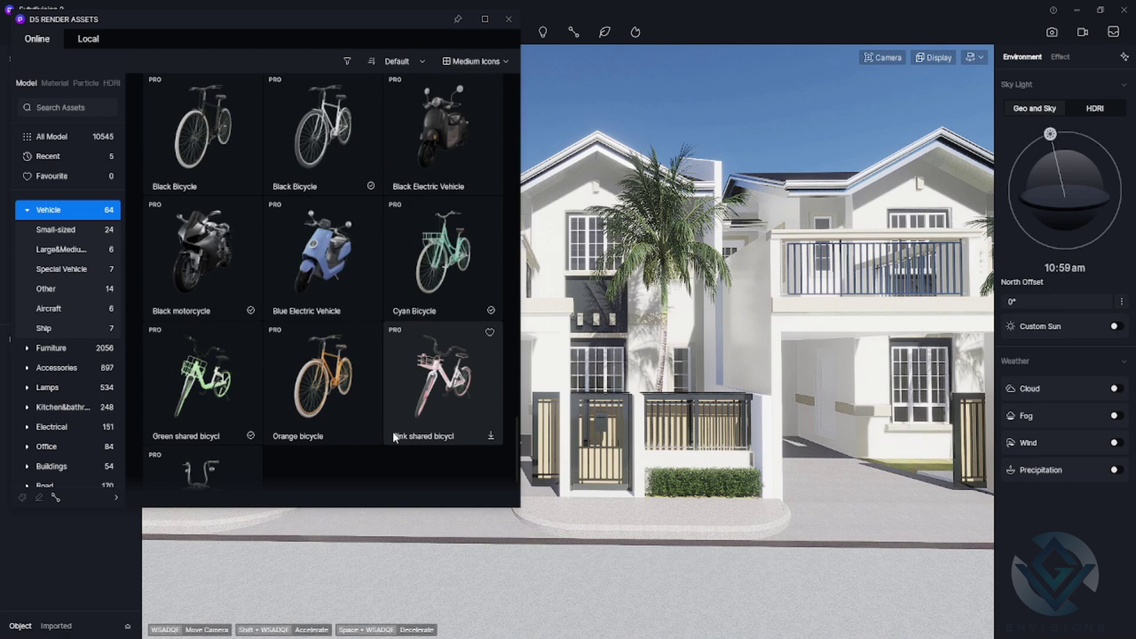
left_click(445, 165)
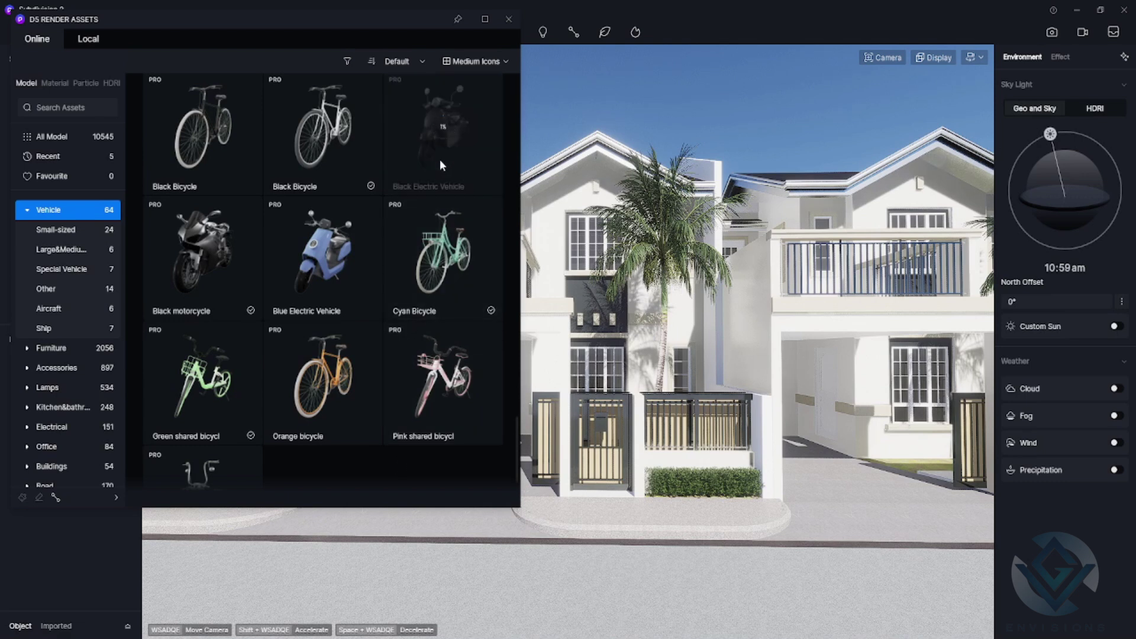
left_click(457, 140)
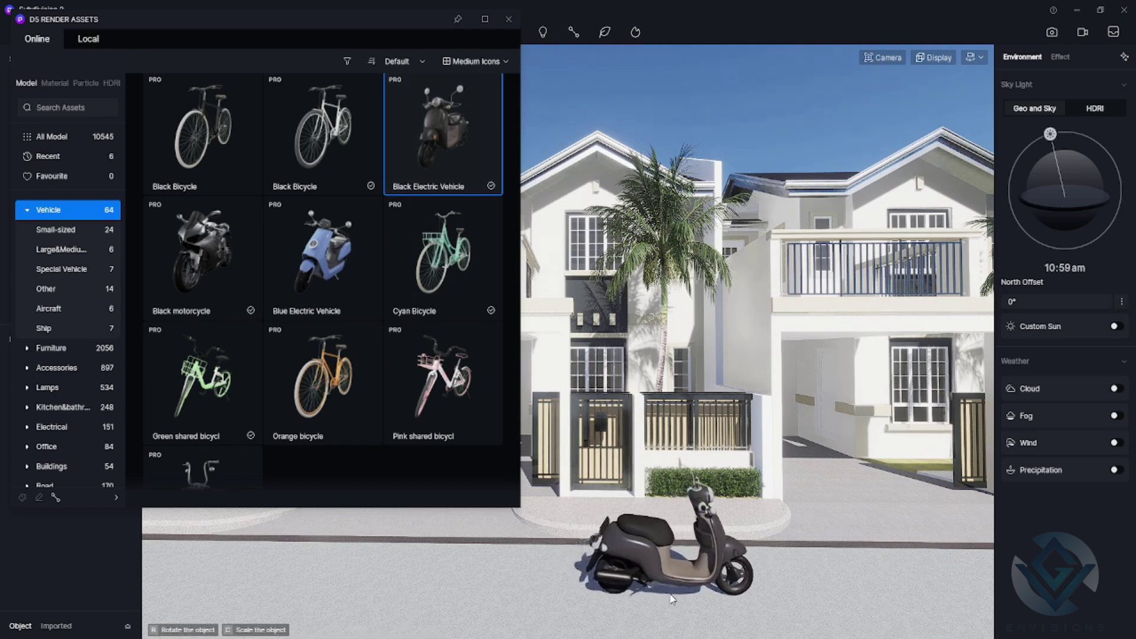
left_click(671, 599)
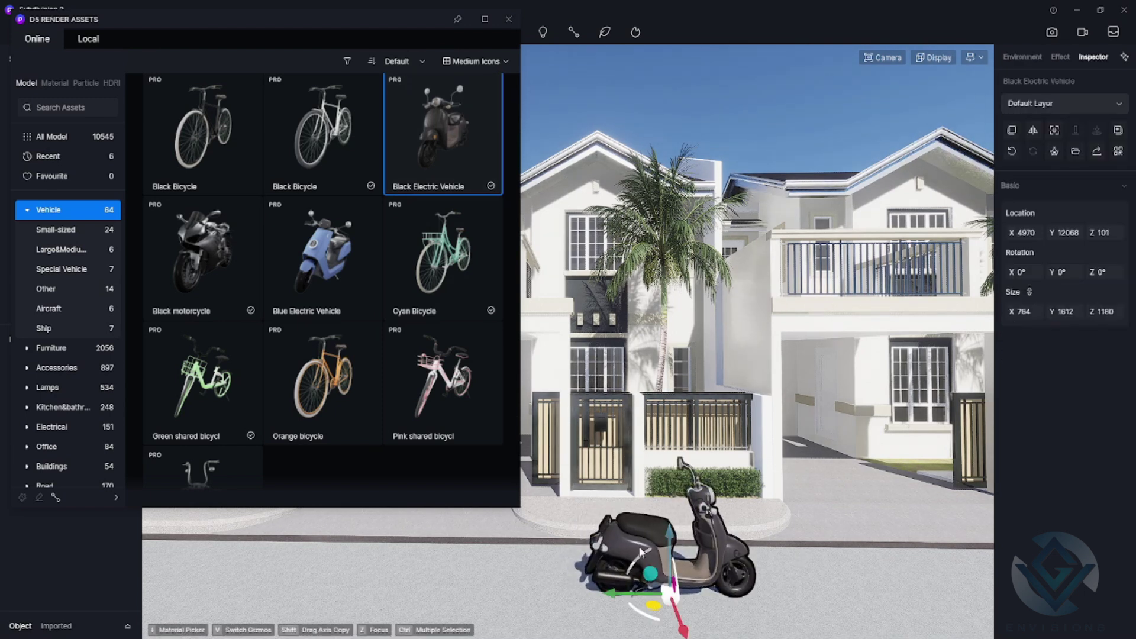
Step: Delete the black scooter from the road
key("Escape")
left_click(634, 567)
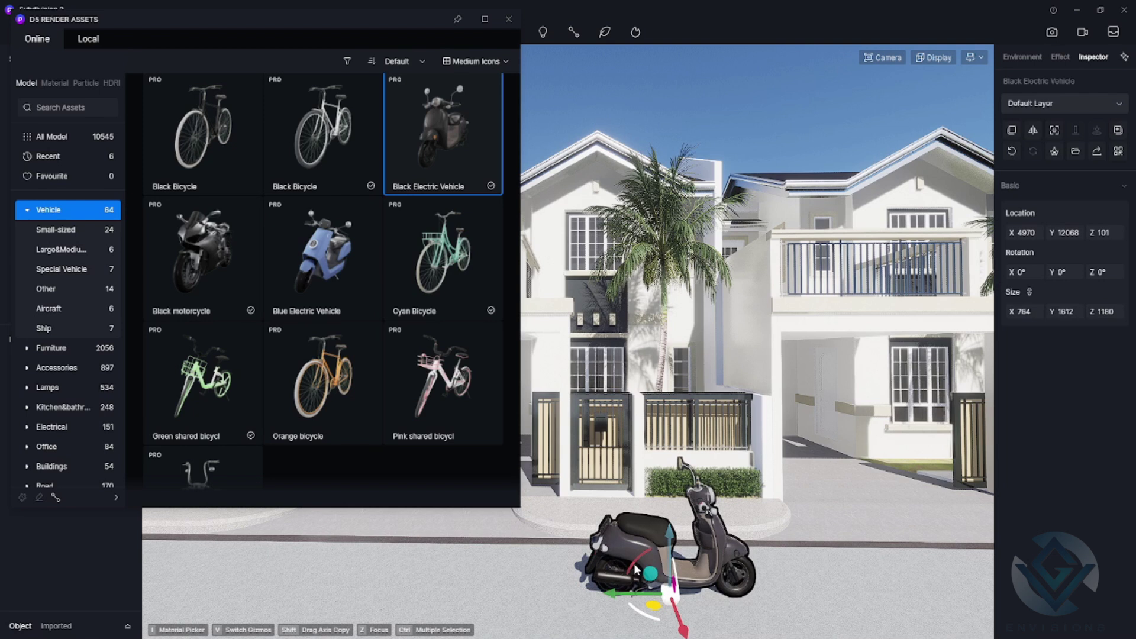
key("Delete")
Step: Place the SUV01 model in front of the carport beside the fence gate and rotate it to 90° about Z
scroll(414, 319, "down", 10)
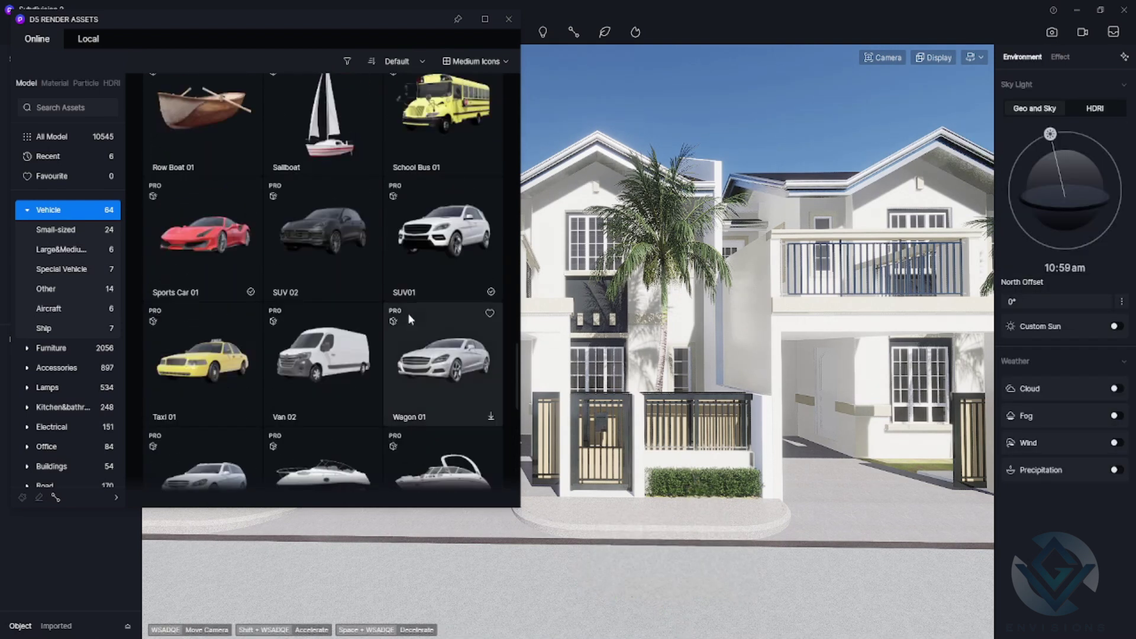
scroll(402, 367, "up", 2)
scroll(444, 379, "down", 2)
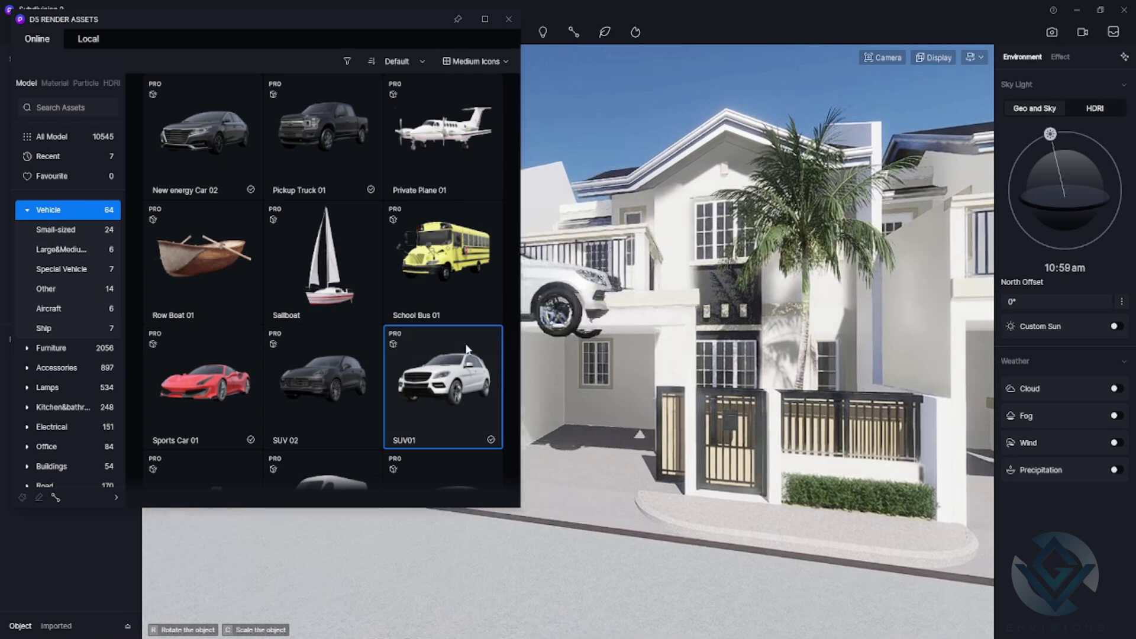
left_click(653, 455)
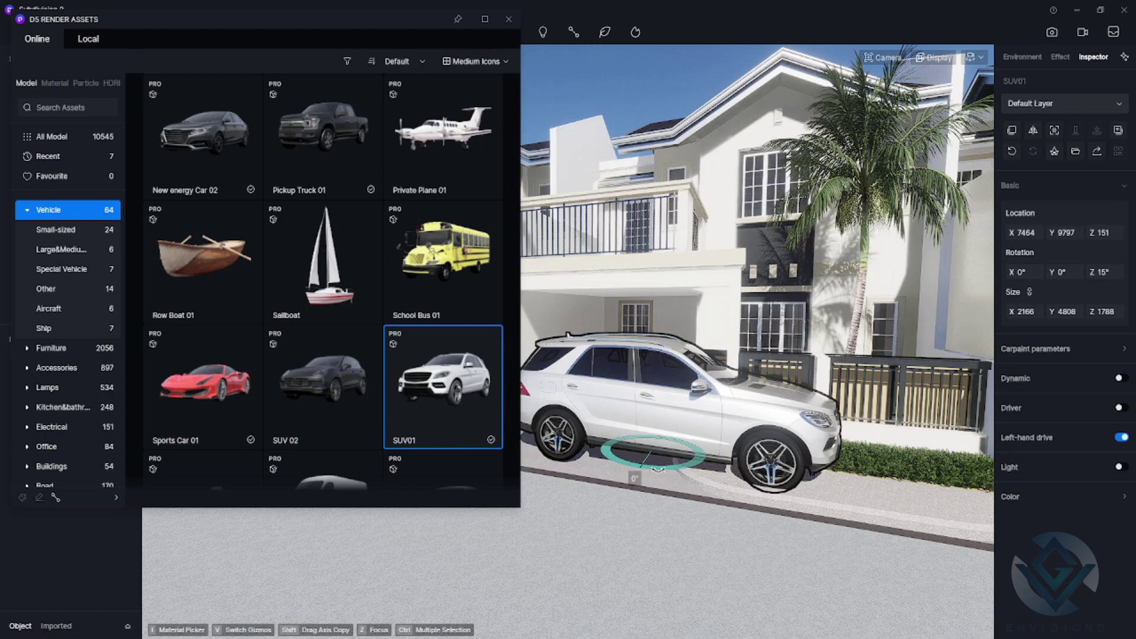
left_click_drag(657, 469, 560, 463)
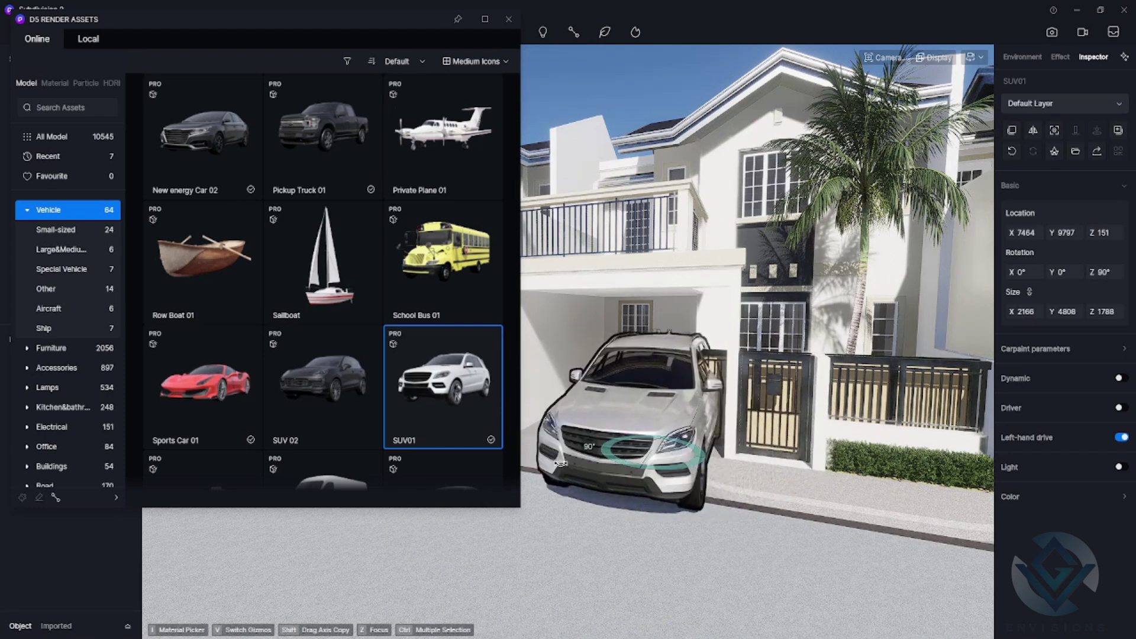
Step: Move the SUV sideways to about Y 8776 to line it up with the driveway and shift it toward the carport
scroll(661, 461, "down", 5)
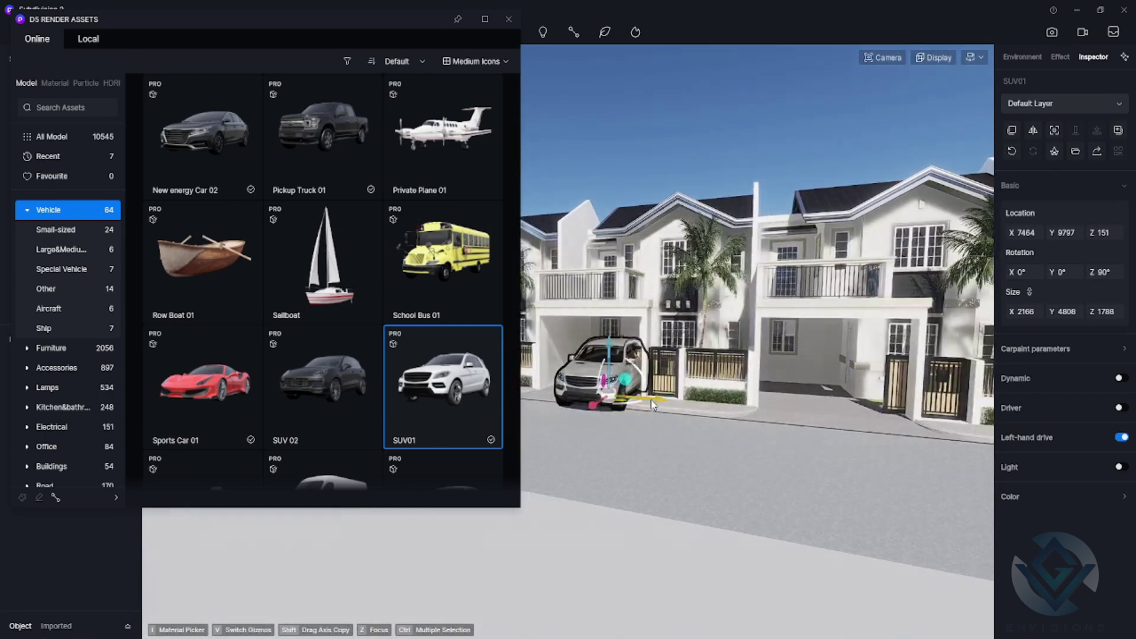
scroll(660, 261, "down", 6)
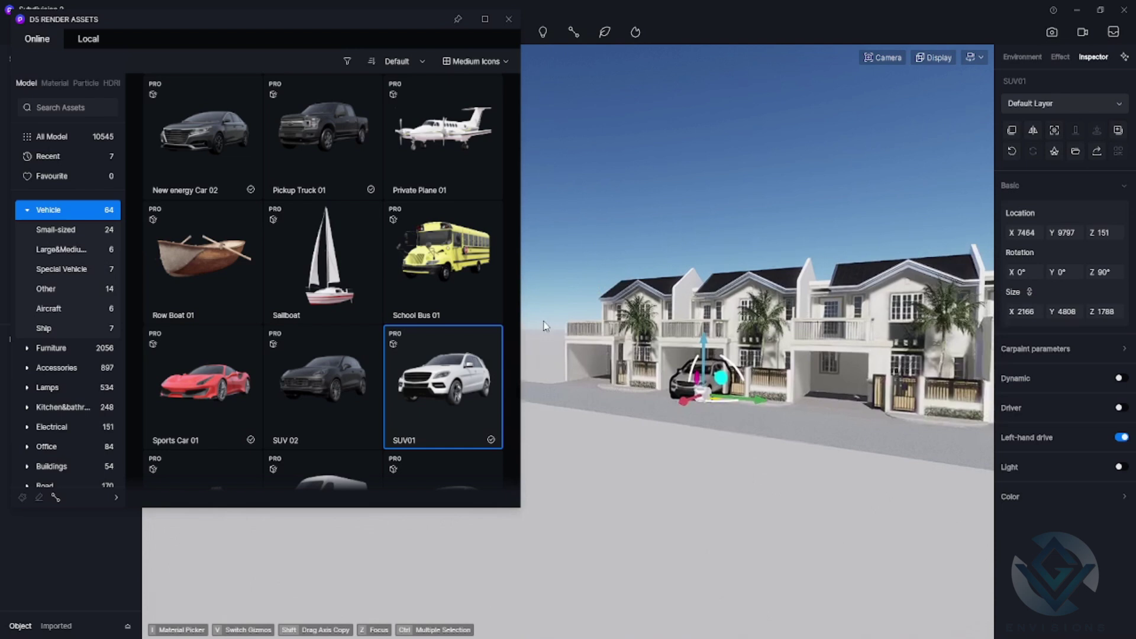
right_click_drag(677, 352, 645, 371)
scroll(643, 371, "up", 8)
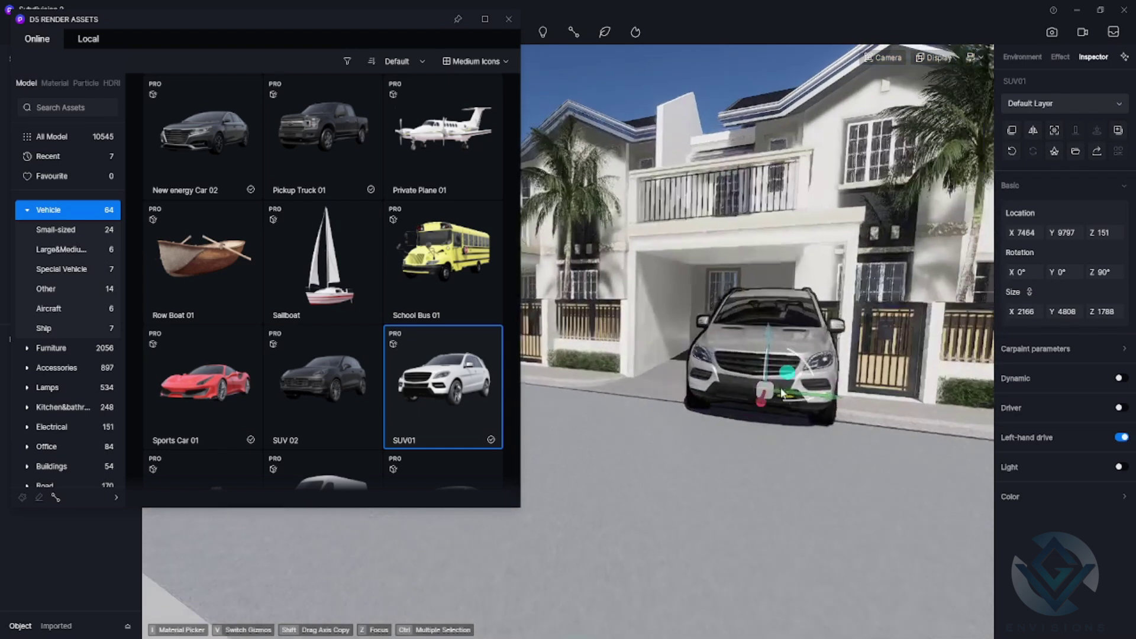
left_click_drag(754, 391, 690, 383)
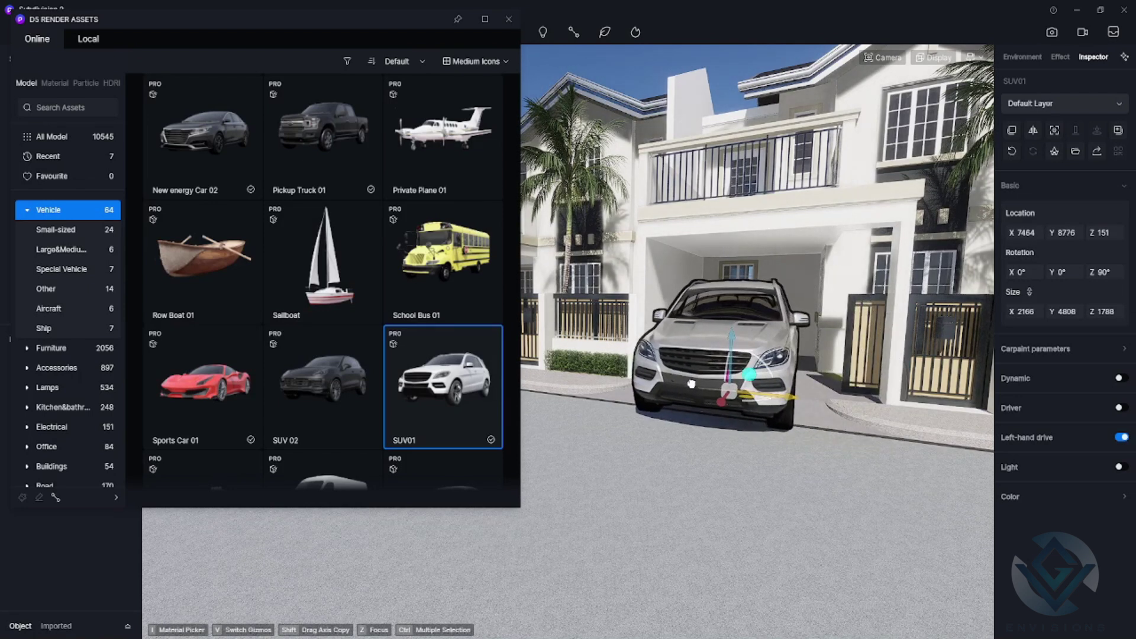
scroll(768, 361, "up", 4)
middle_click_drag(769, 361, 768, 399)
right_click_drag(767, 399, 678, 489)
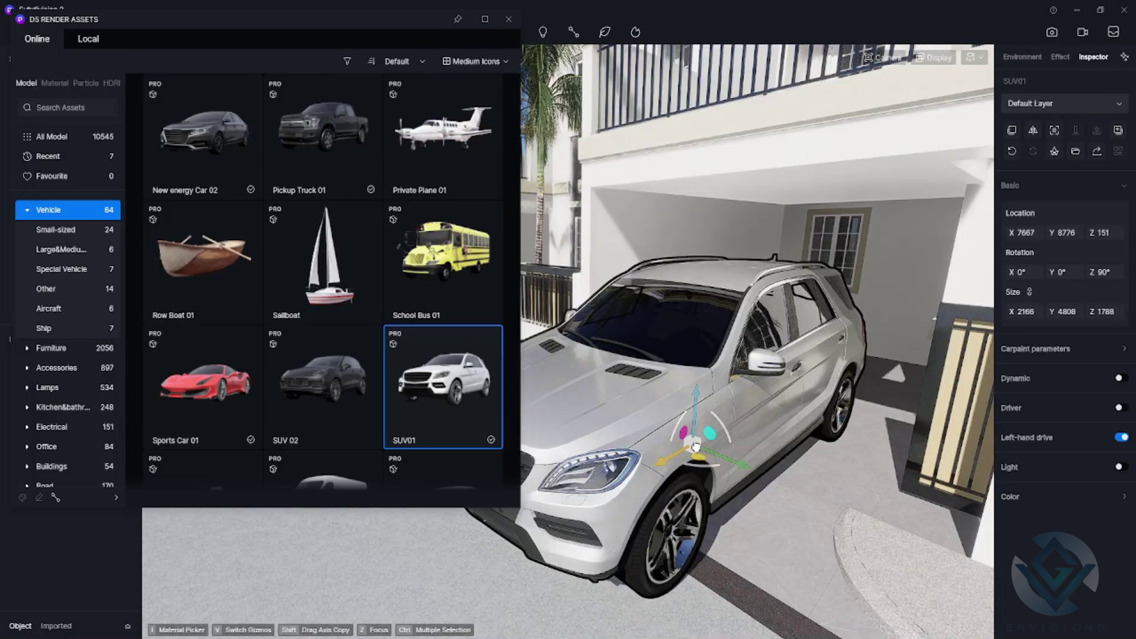
left_click_drag(695, 447, 784, 400)
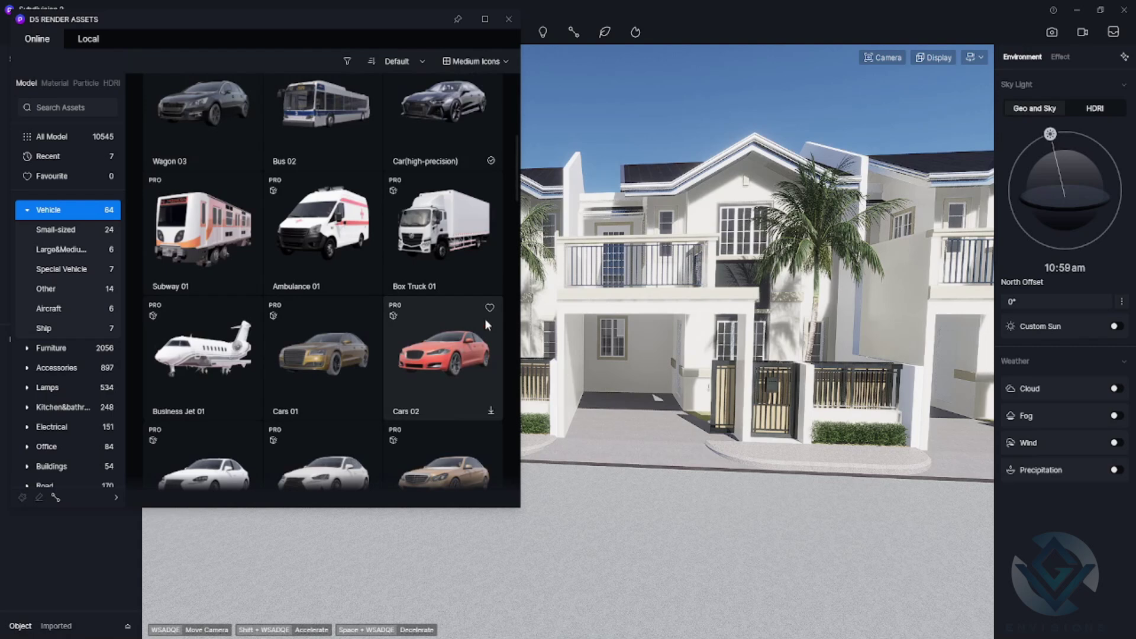
Step: Place the Cars 05 model in the second-to-last house's carport at about X 10329, Y 22731, rotated to 90° about Z
scroll(485, 318, "up", 5)
scroll(443, 225, "down", 5)
left_click_drag(451, 235, 632, 426)
scroll(631, 426, "up", 3)
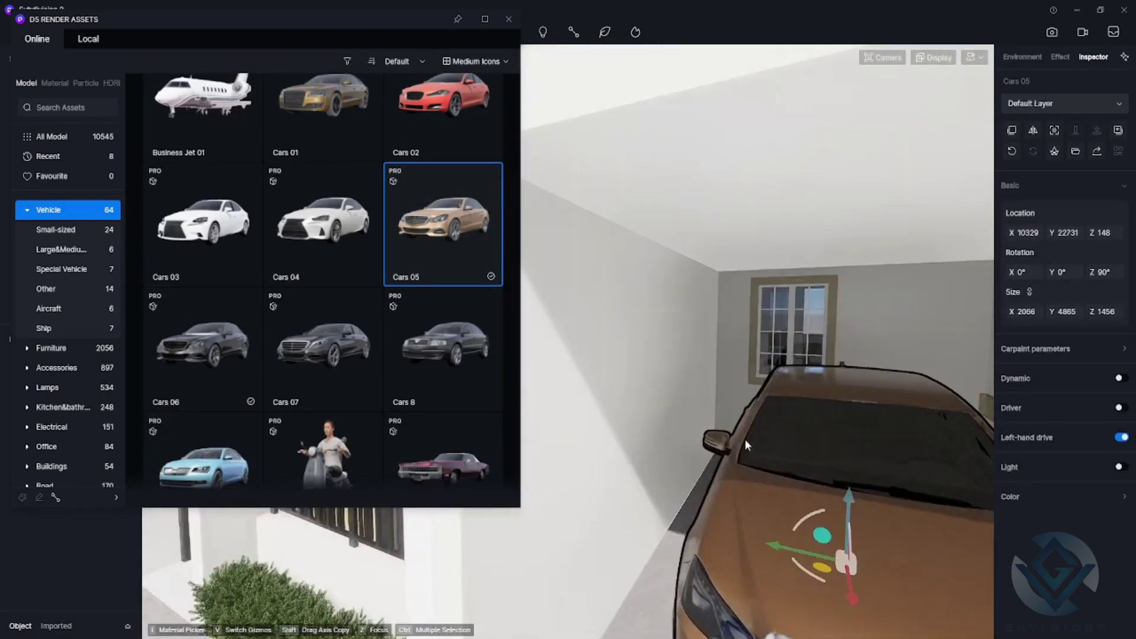
scroll(744, 439, "down", 2)
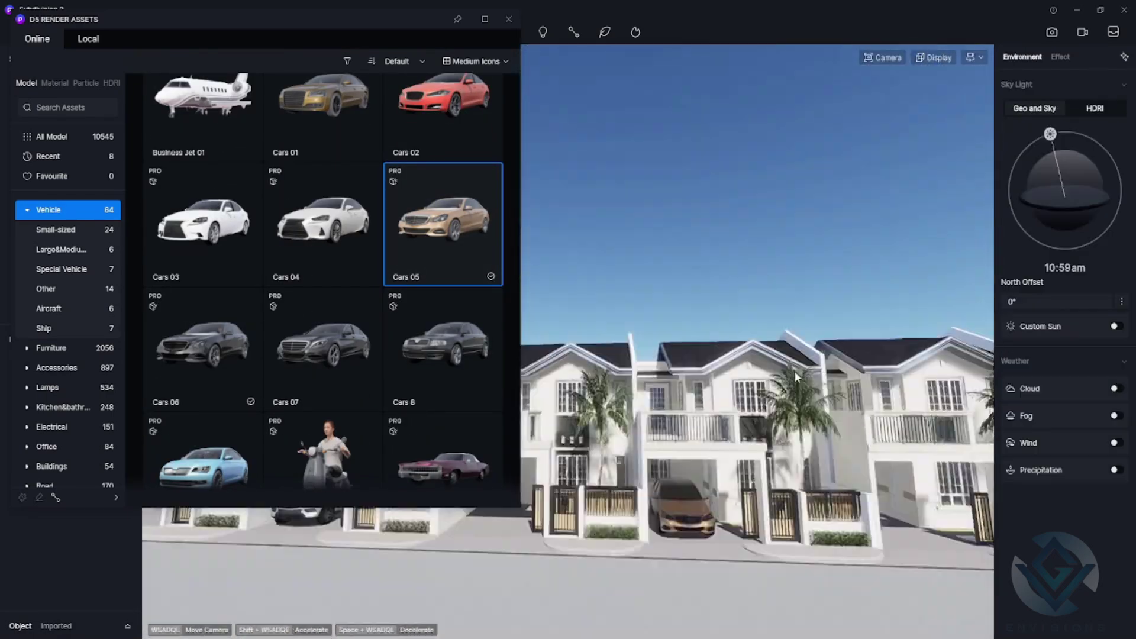
scroll(448, 387, "down", 3)
scroll(448, 388, "down", 15)
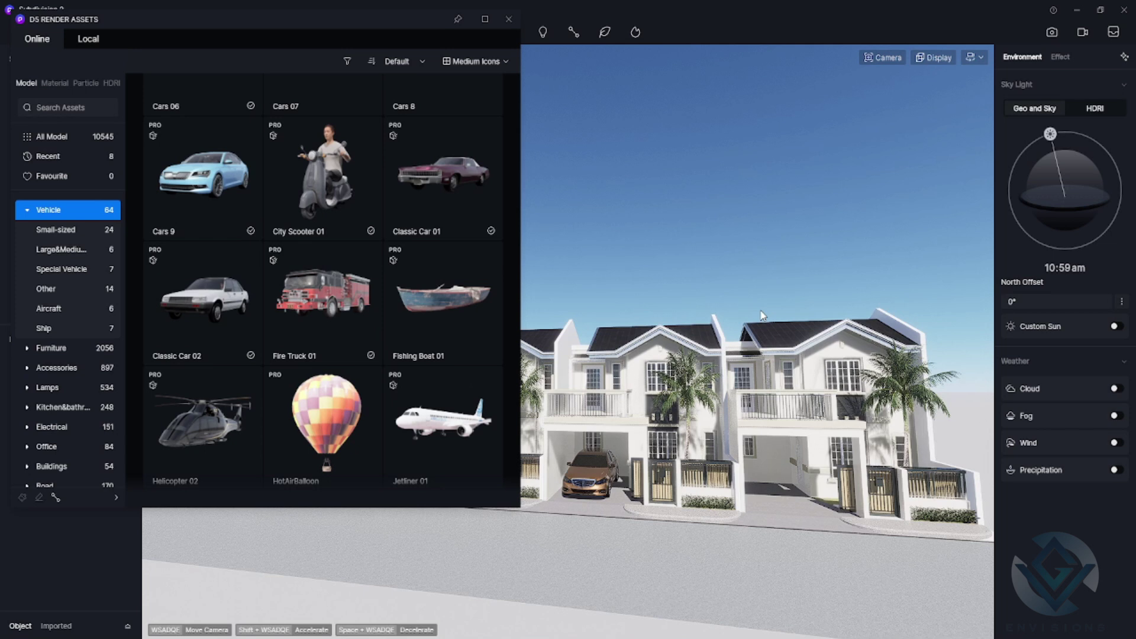
Step: Place the Cars 02 model in the last house's carport at about X 10317, Y 29481, rotated to 90° about Z
scroll(297, 232, "down", 12)
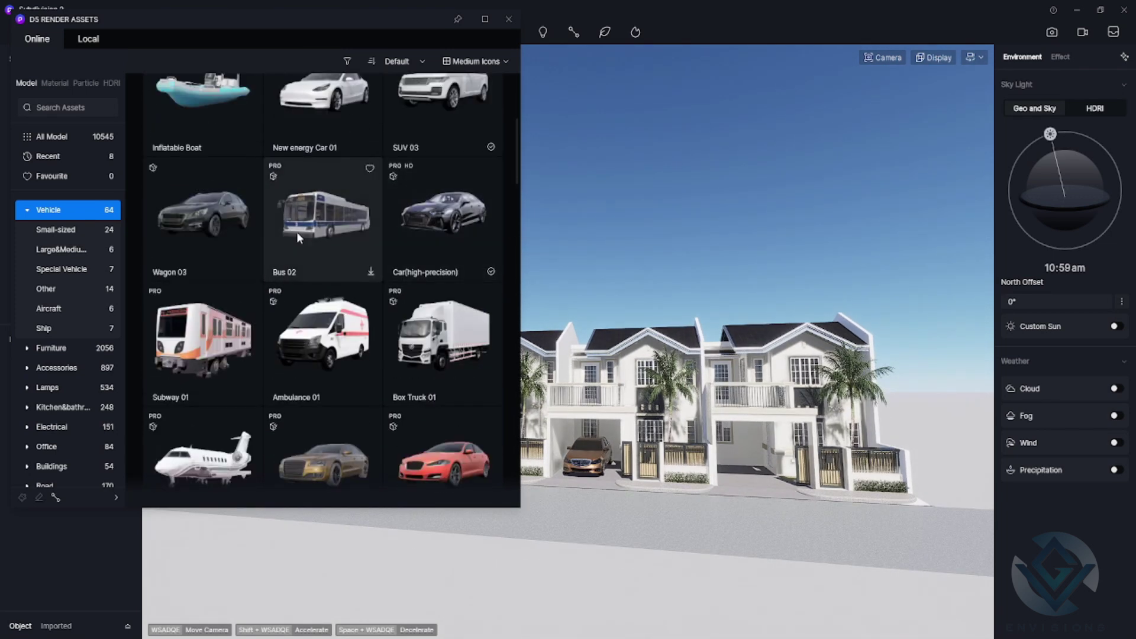
left_click_drag(432, 315, 752, 470)
left_click(764, 476)
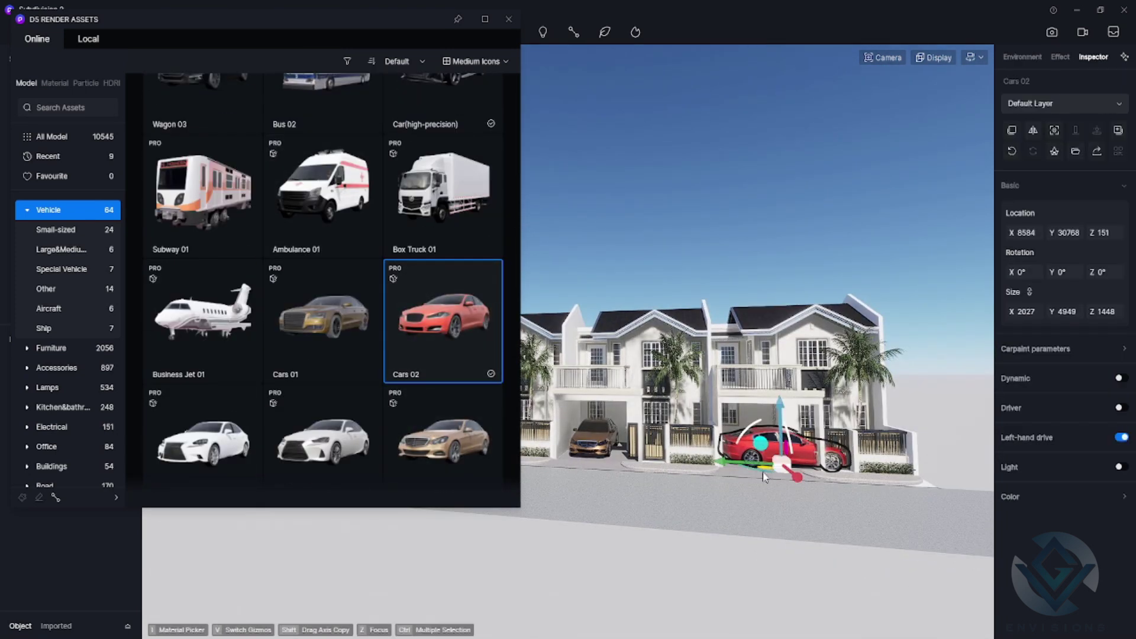
left_click(722, 463)
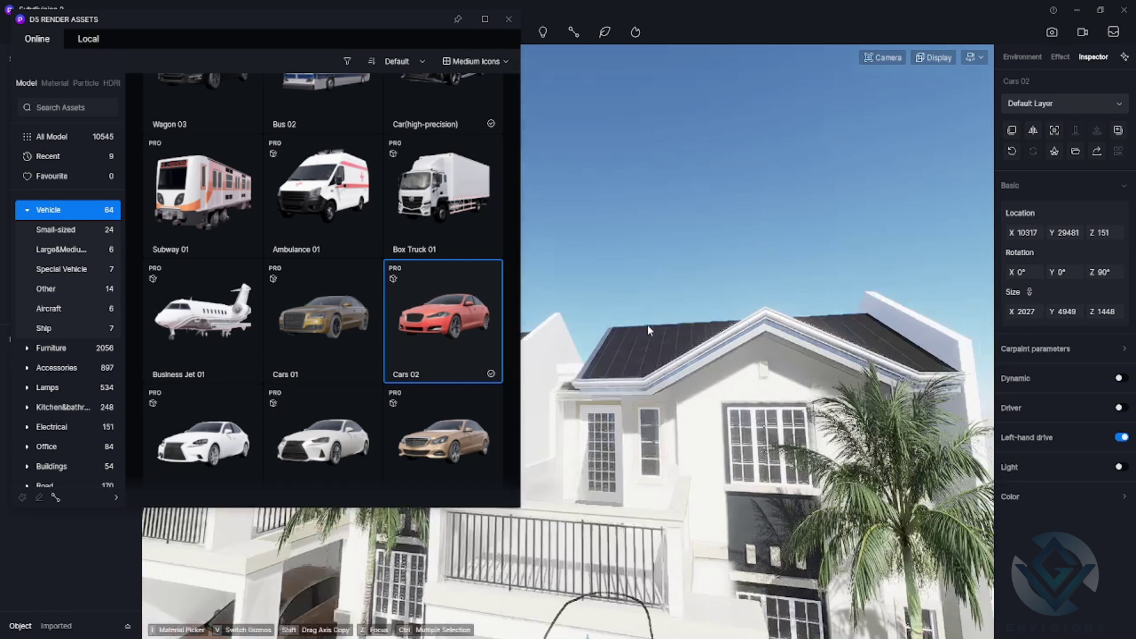
key("d")
Step: Download the SUV 02 model from the Vehicle library and place it on the road in front of the houses
scroll(385, 320, "down", 17)
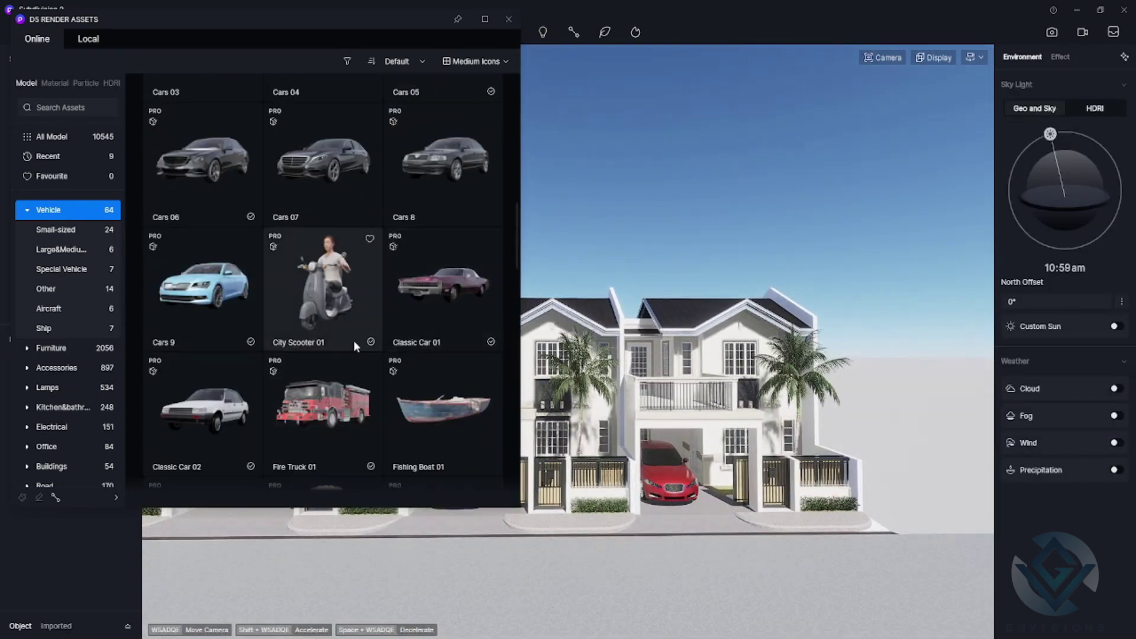
scroll(427, 255, "down", 7)
scroll(396, 428, "up", 6)
left_click(349, 417)
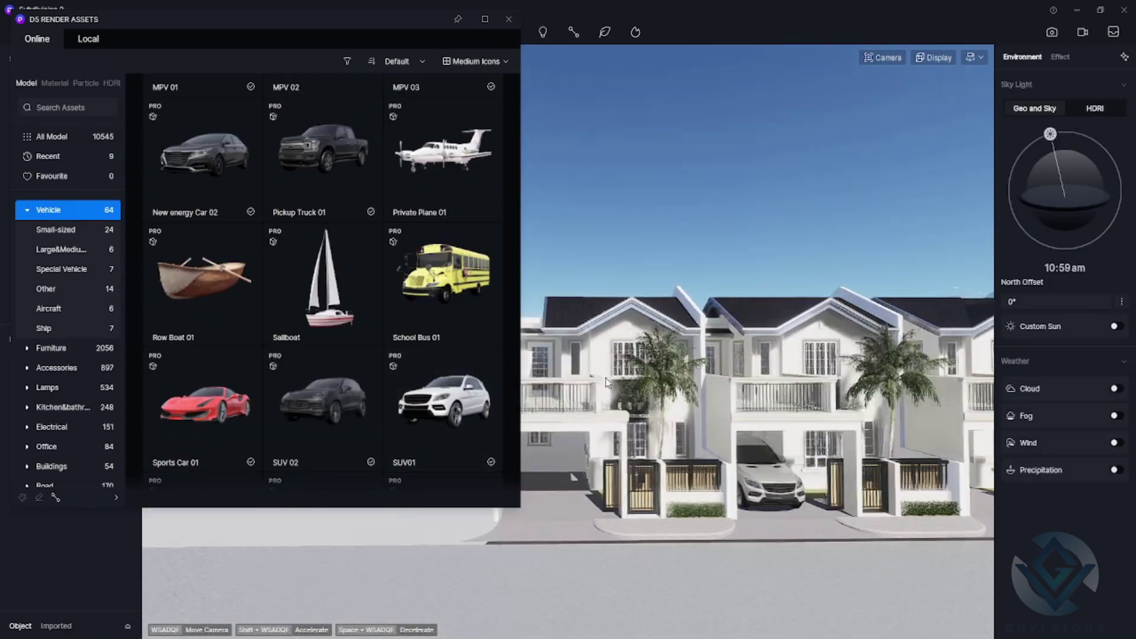
left_click(323, 402)
left_click(621, 509)
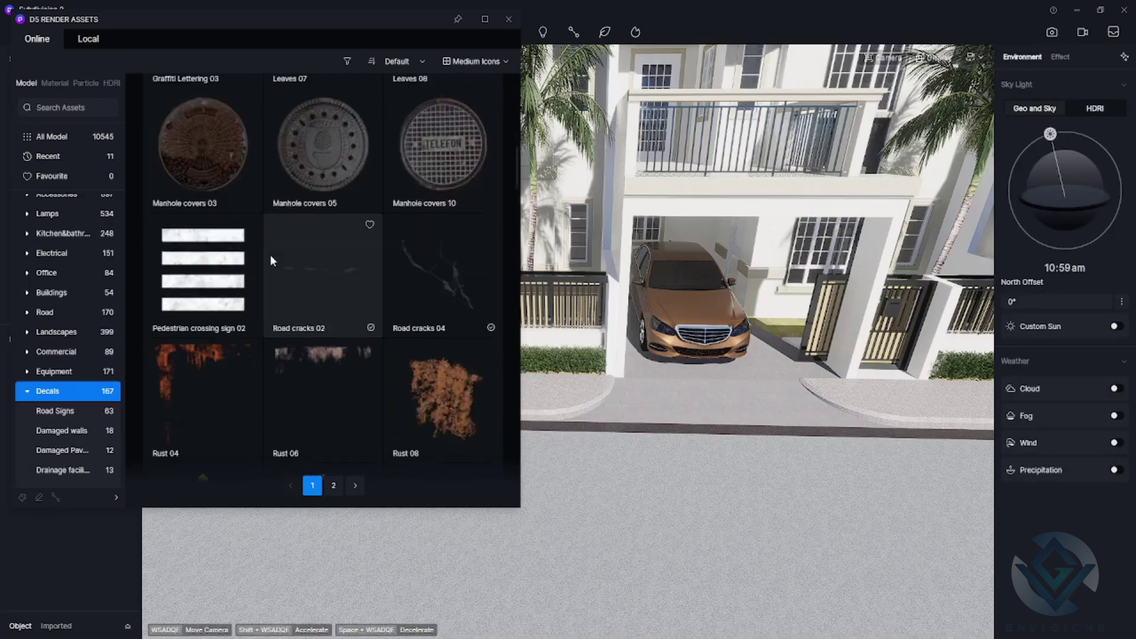
Step: Place a Single solid line sign decal along the middle of the road at about X 3500, Y 22416
scroll(248, 251, "down", 1)
scroll(362, 274, "down", 8)
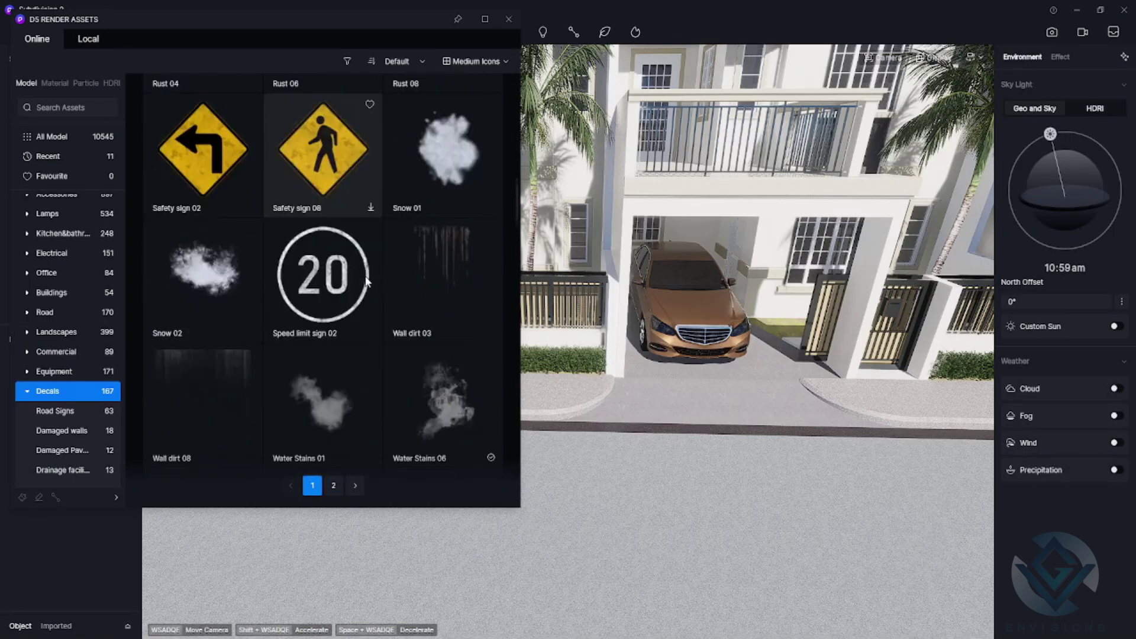
scroll(366, 276, "down", 3)
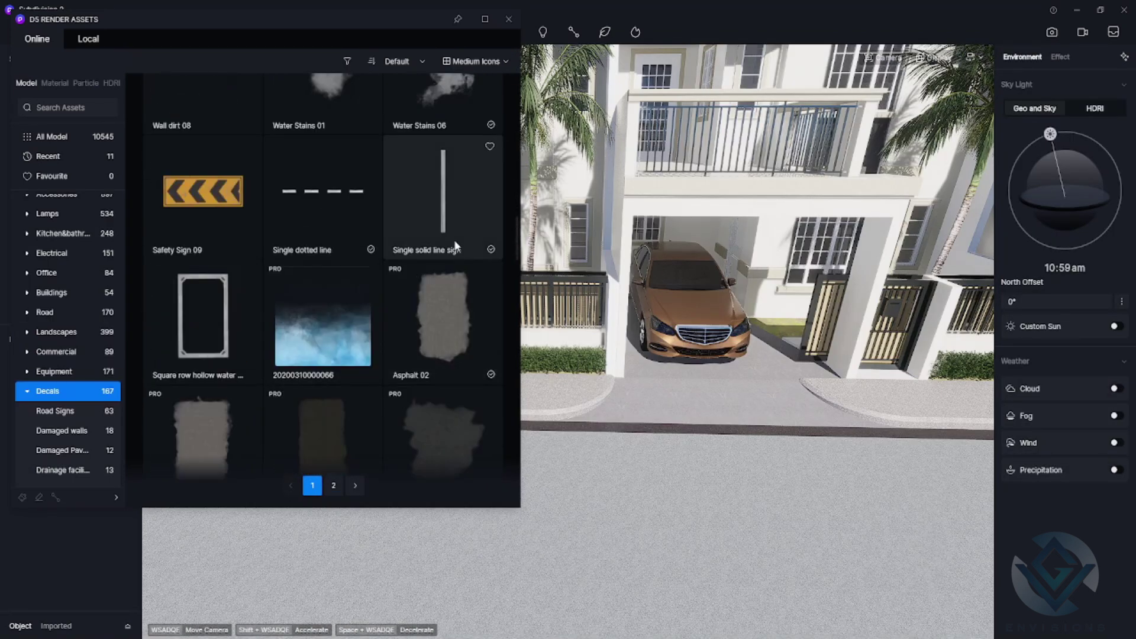
left_click(445, 204)
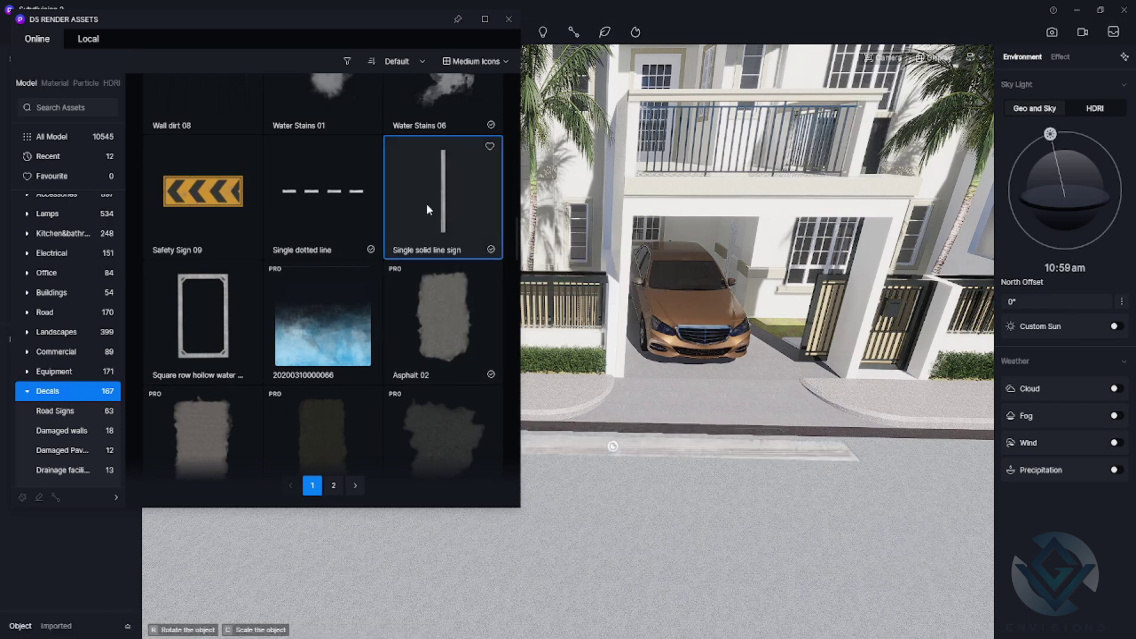
scroll(432, 230, "down", 2)
scroll(598, 459, "down", 5)
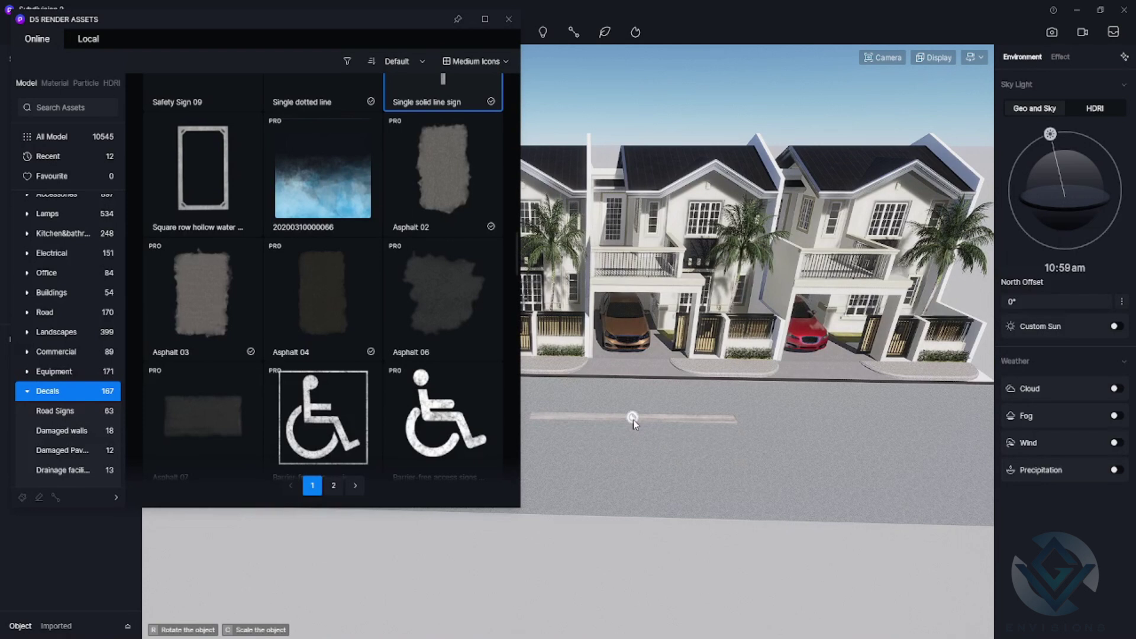
left_click(633, 422)
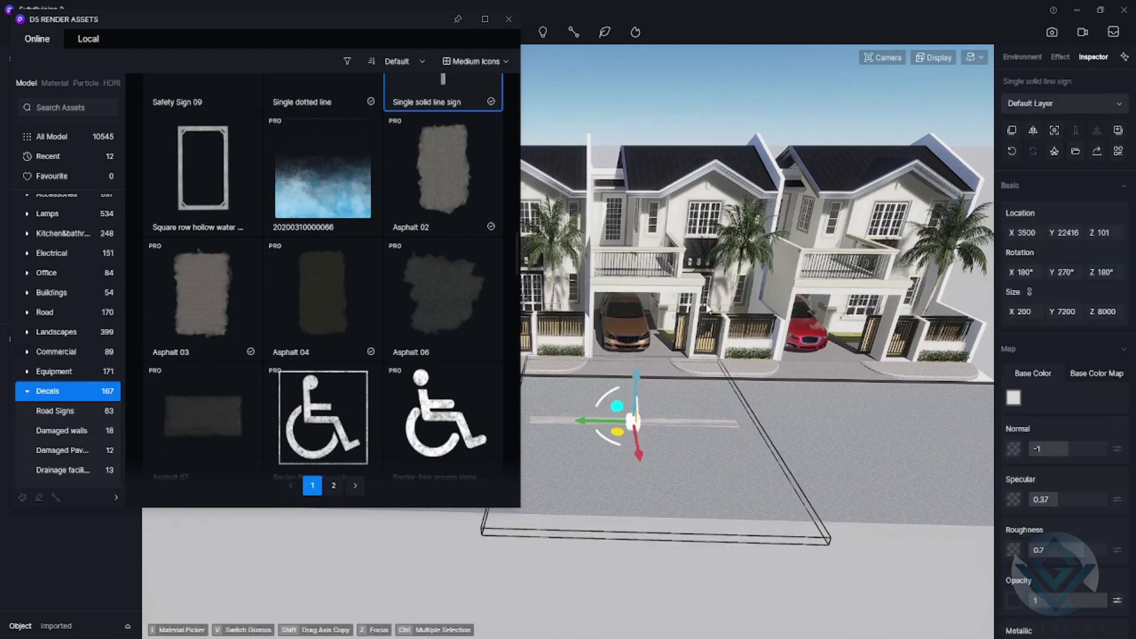
Step: Set the solid line decal's UV stretch to 0.93 in X and Y, and remove the decal from the road
left_click(746, 107)
right_click_drag(607, 393, 385, 375)
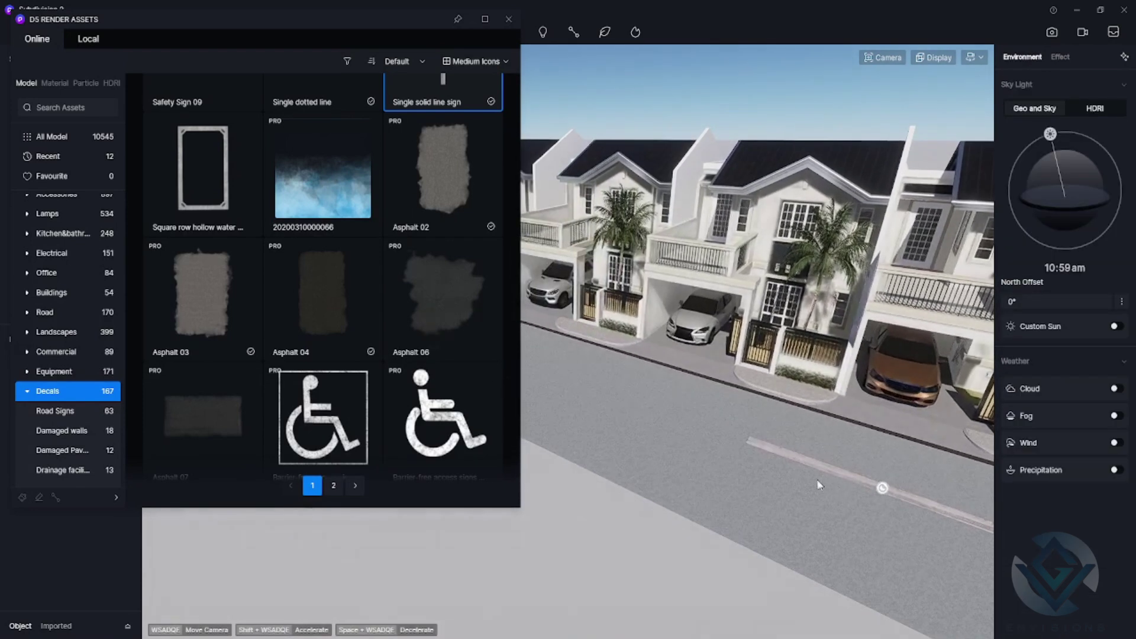
left_click(870, 487)
left_click(871, 485)
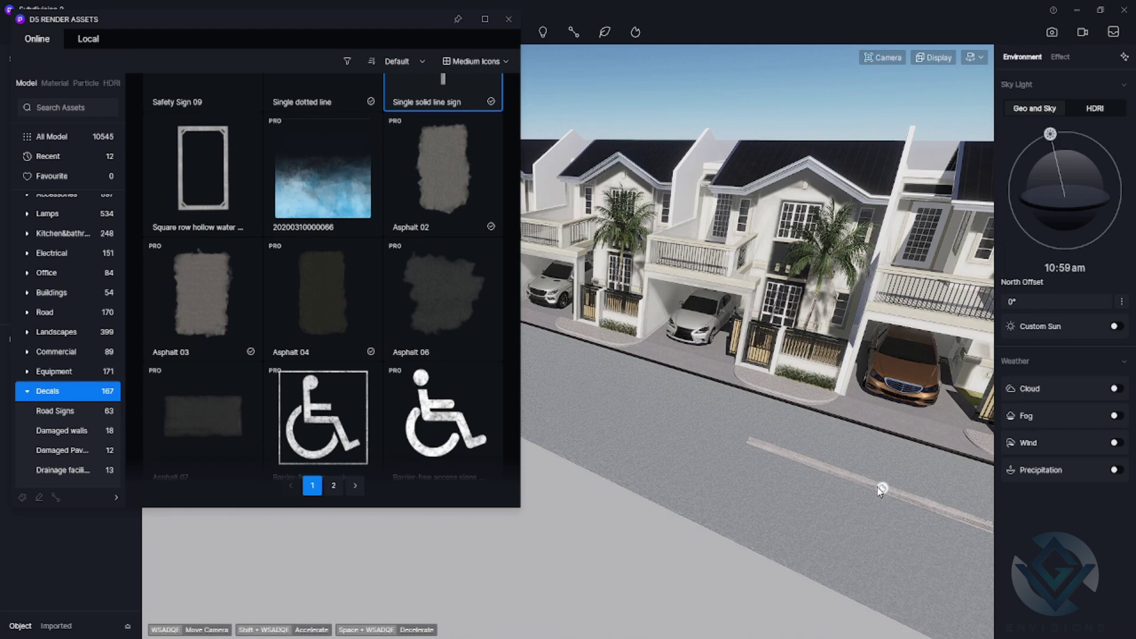
left_click(882, 489)
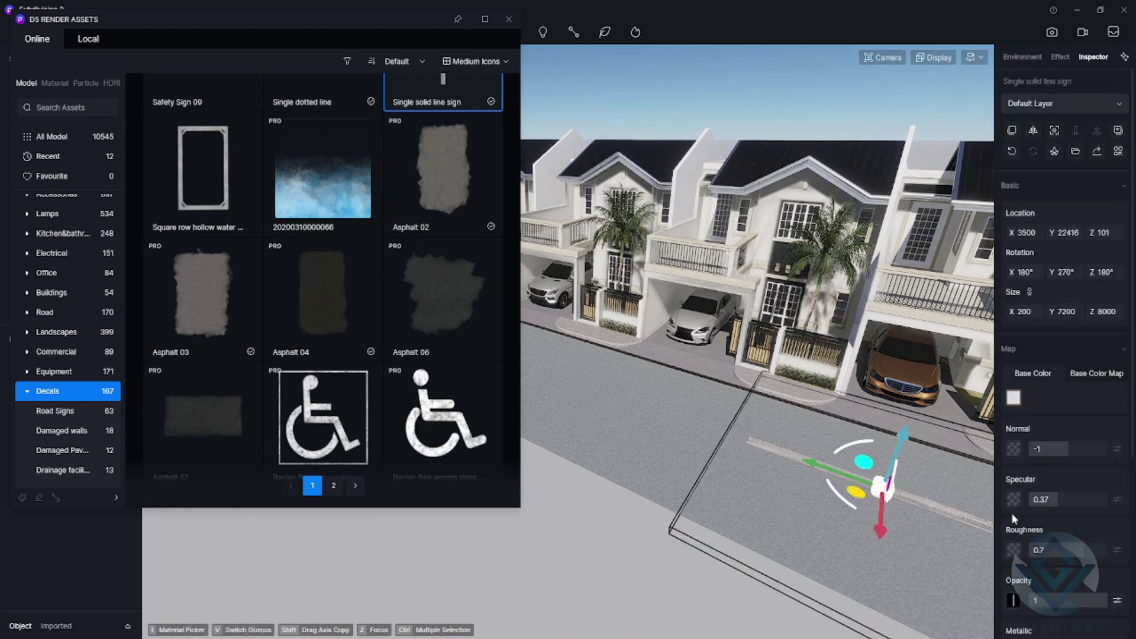
scroll(1028, 541, "down", 5)
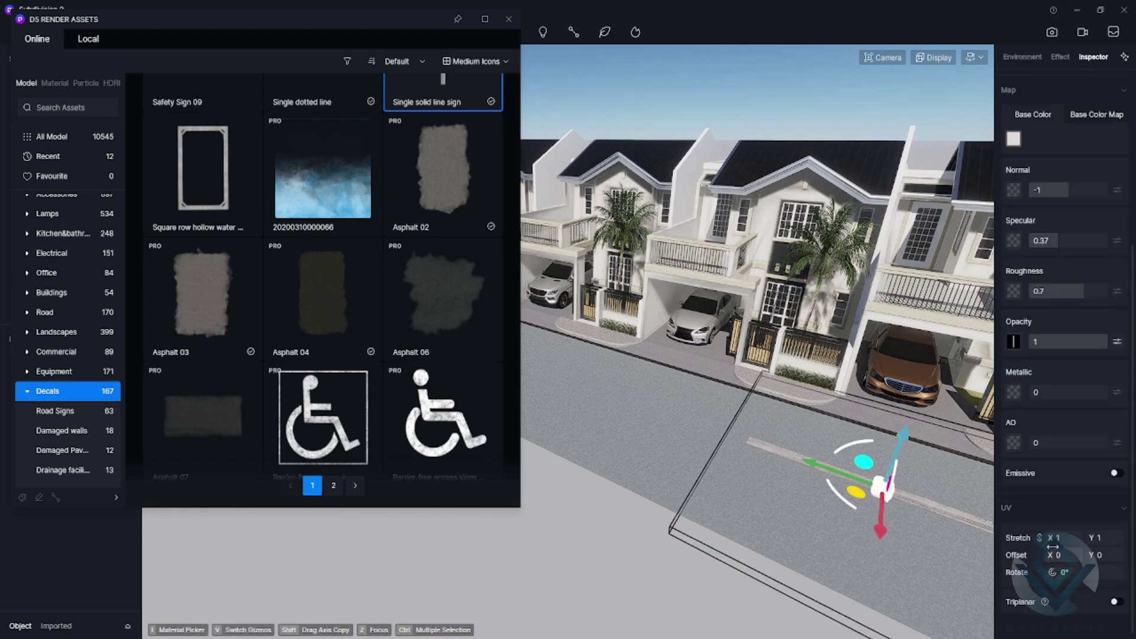
left_click_drag(1037, 541, 1031, 537)
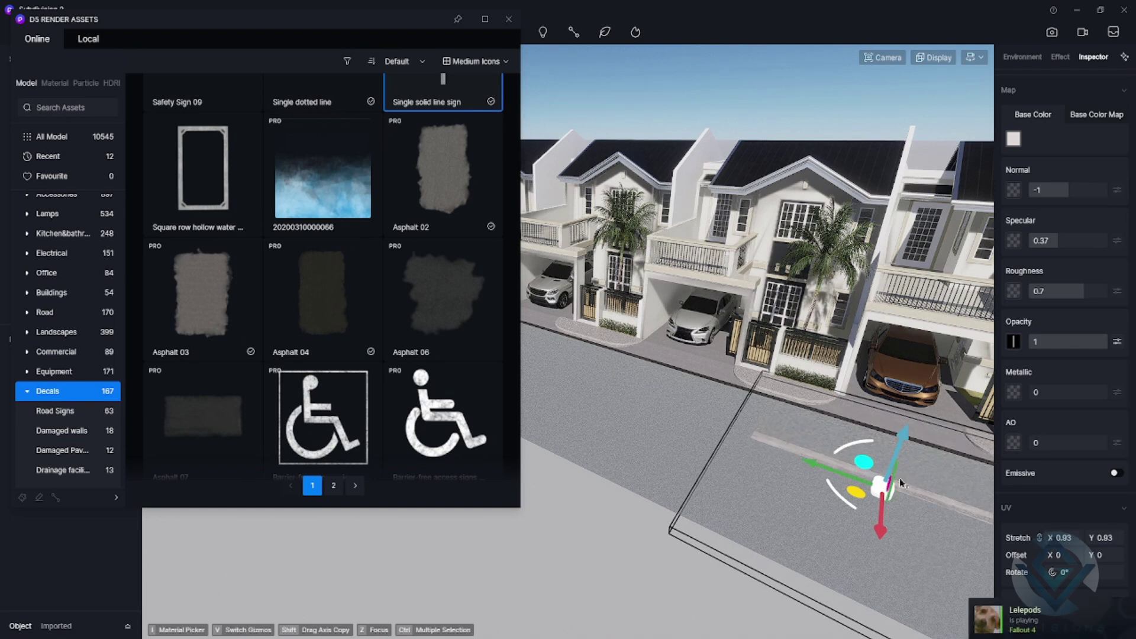
key("Escape")
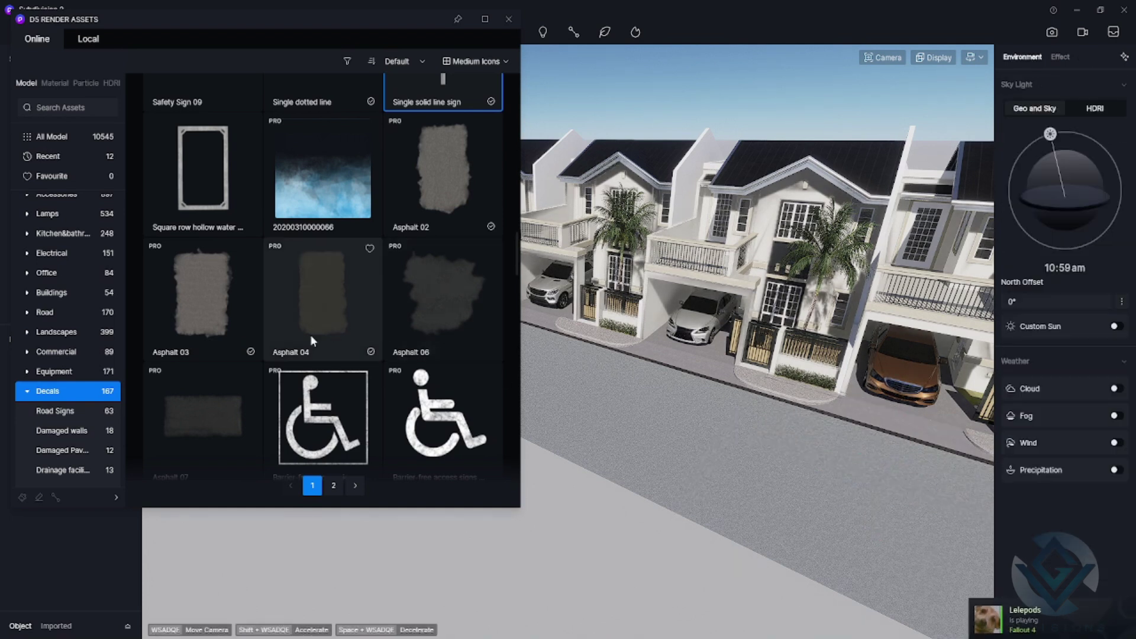
Step: Switch the online asset library from decals to materials and start an asset search
scroll(291, 385, "down", 10)
left_click(54, 83)
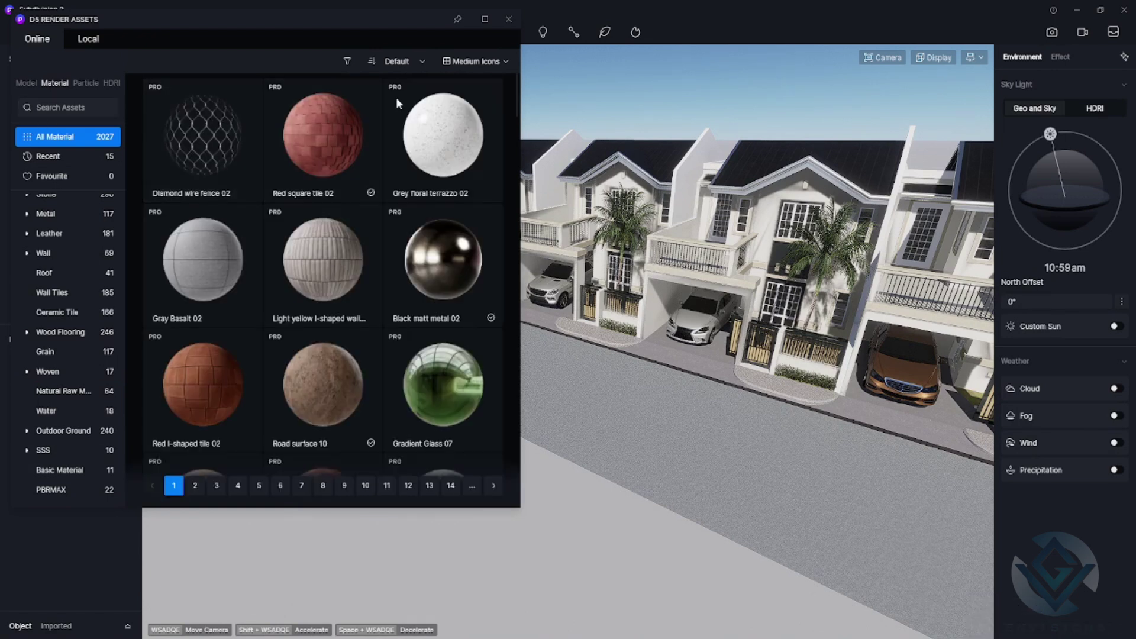
left_click(71, 107)
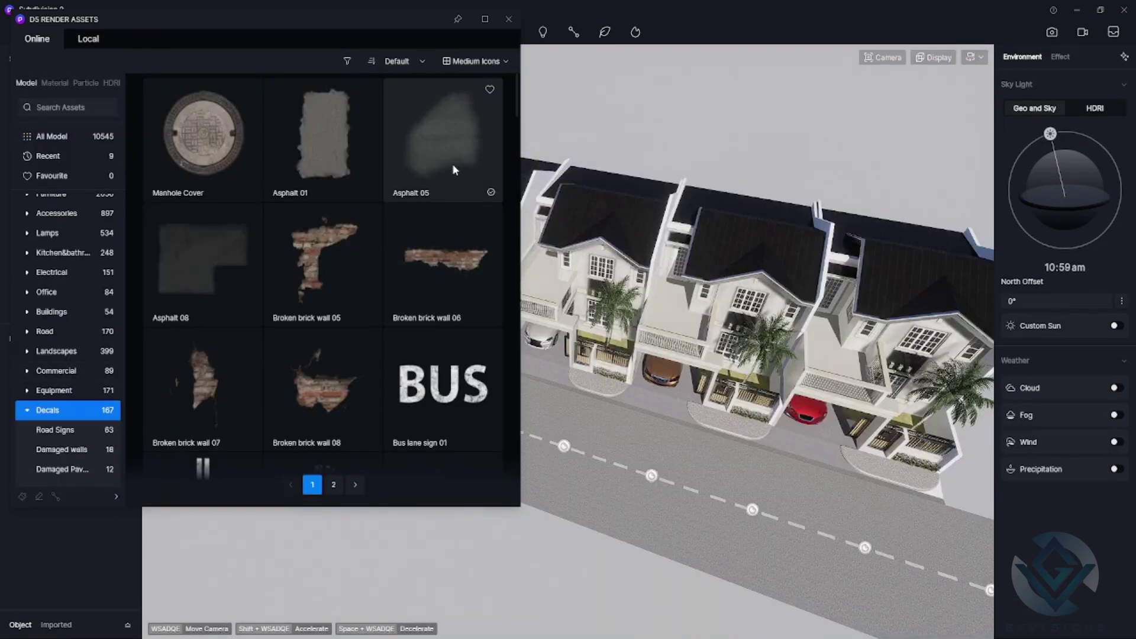
Step: Download the Asphalt 01 decal and place the Asphalt 05 decal on the road at about X 4545, Y 27609
left_click(310, 133)
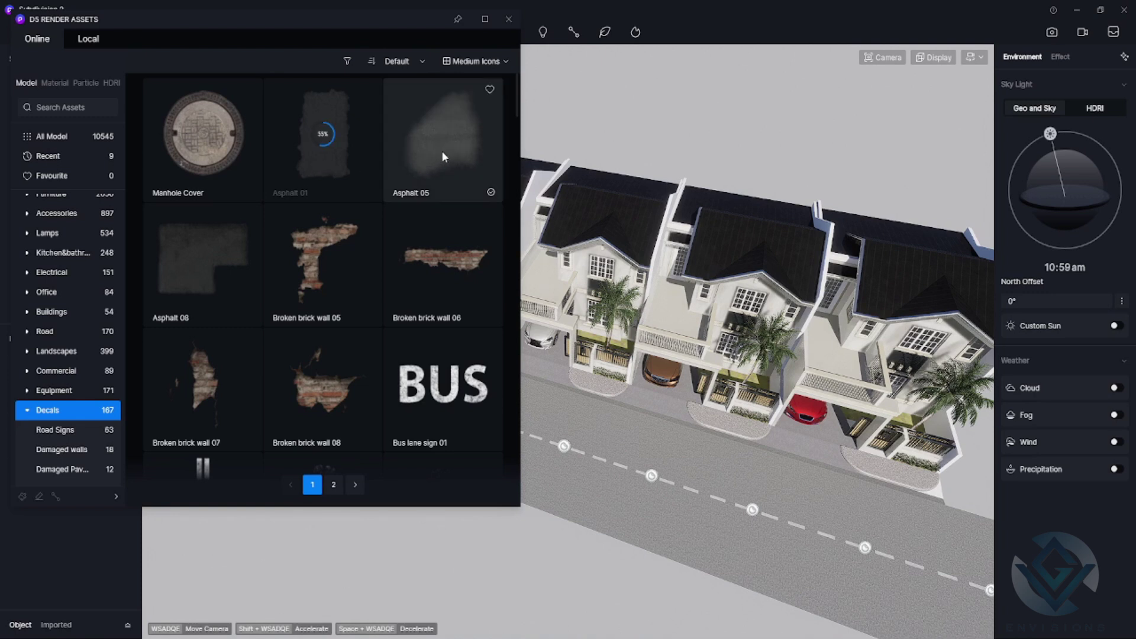
left_click(459, 140)
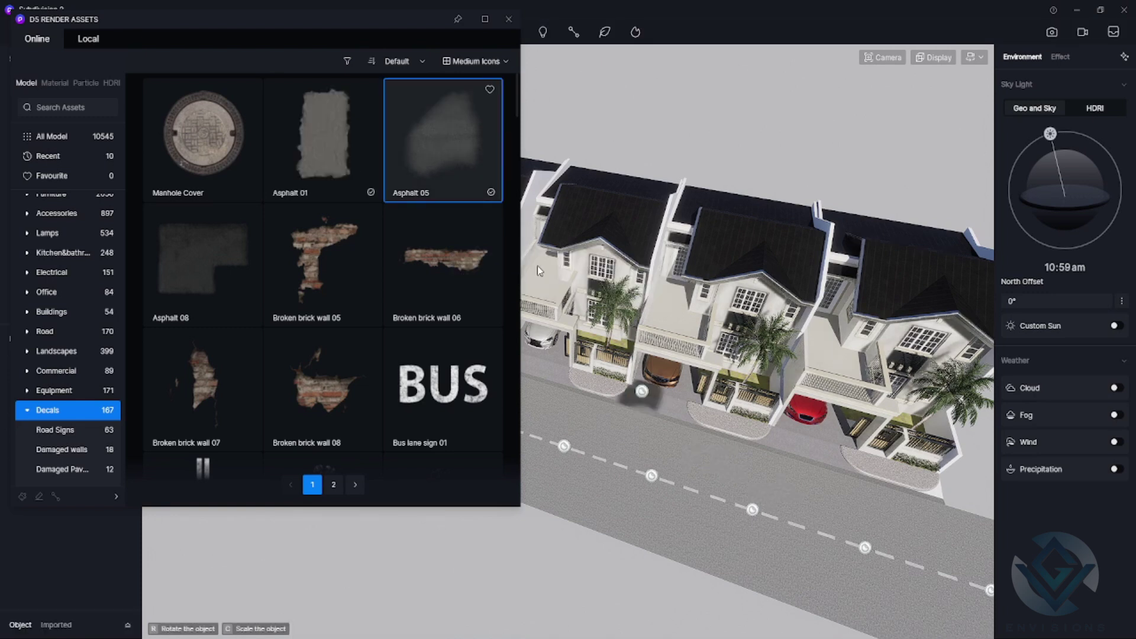
left_click(756, 480)
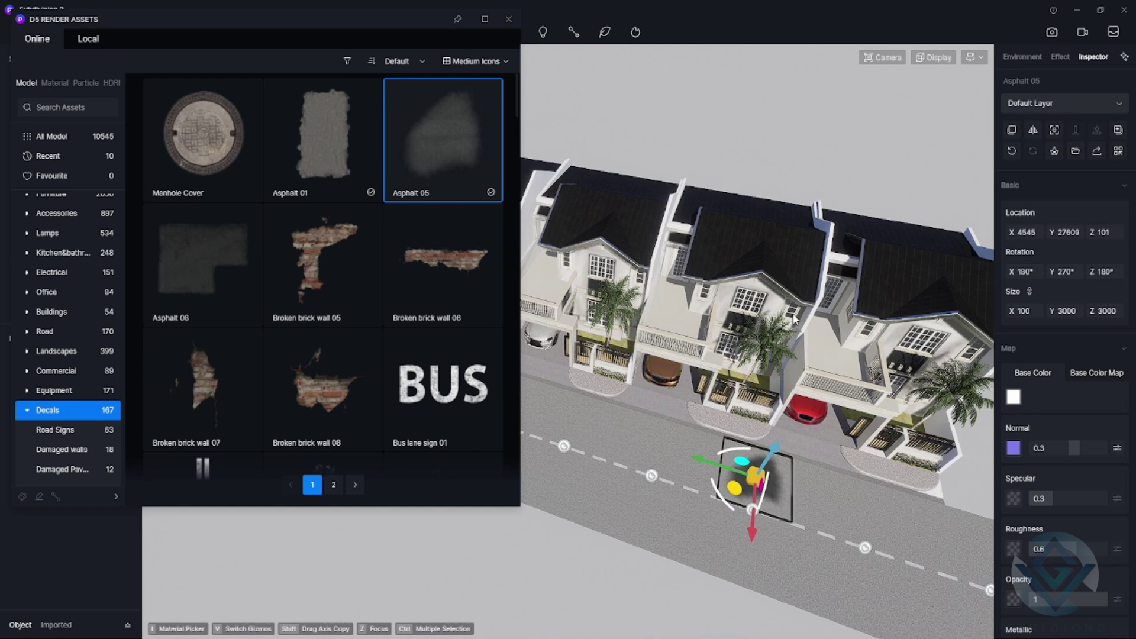
left_click(800, 192)
scroll(814, 552, "up", 5)
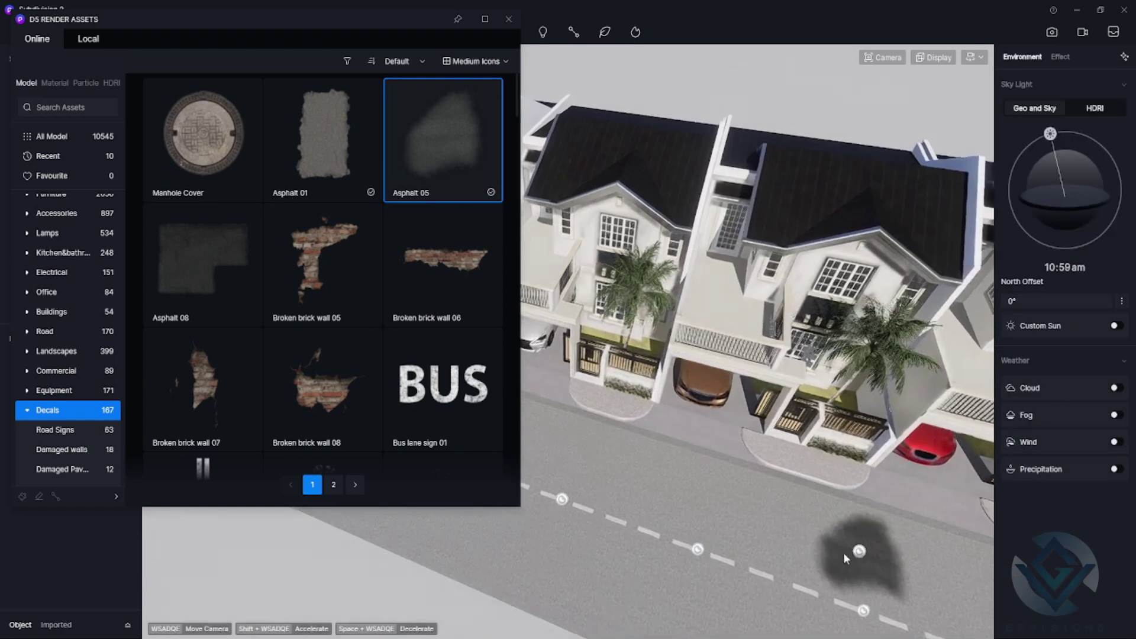
Step: Lower the opacity of the Asphalt 05 decal so its dark patch blends into the road surface
left_click(888, 563)
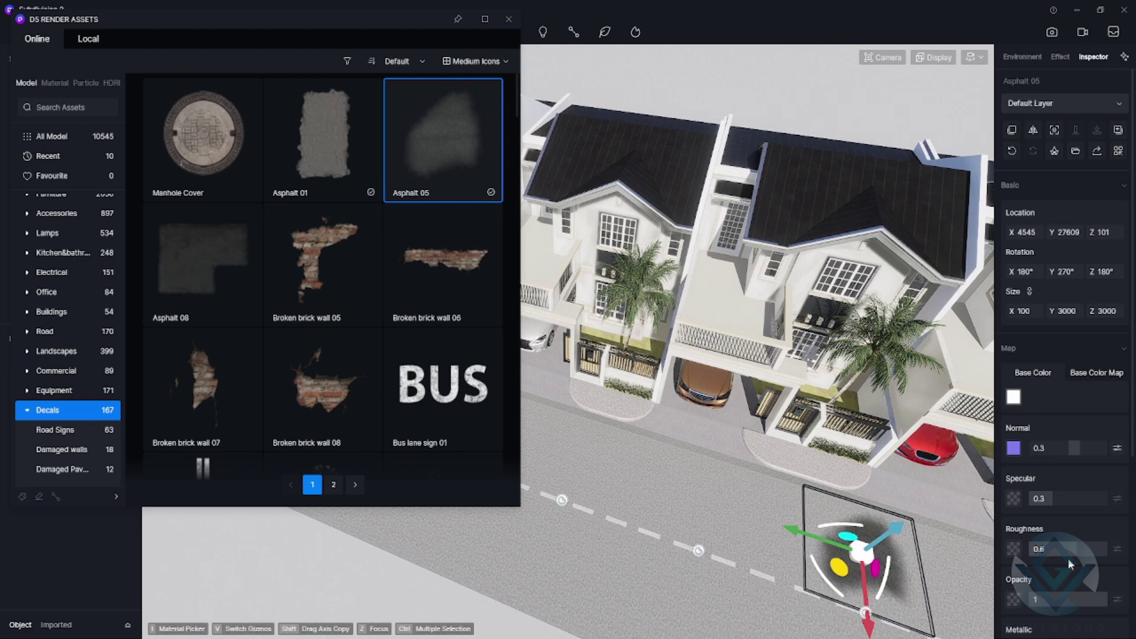
left_click_drag(1082, 599, 1074, 599)
left_click(796, 152)
right_click_drag(790, 367, 823, 501)
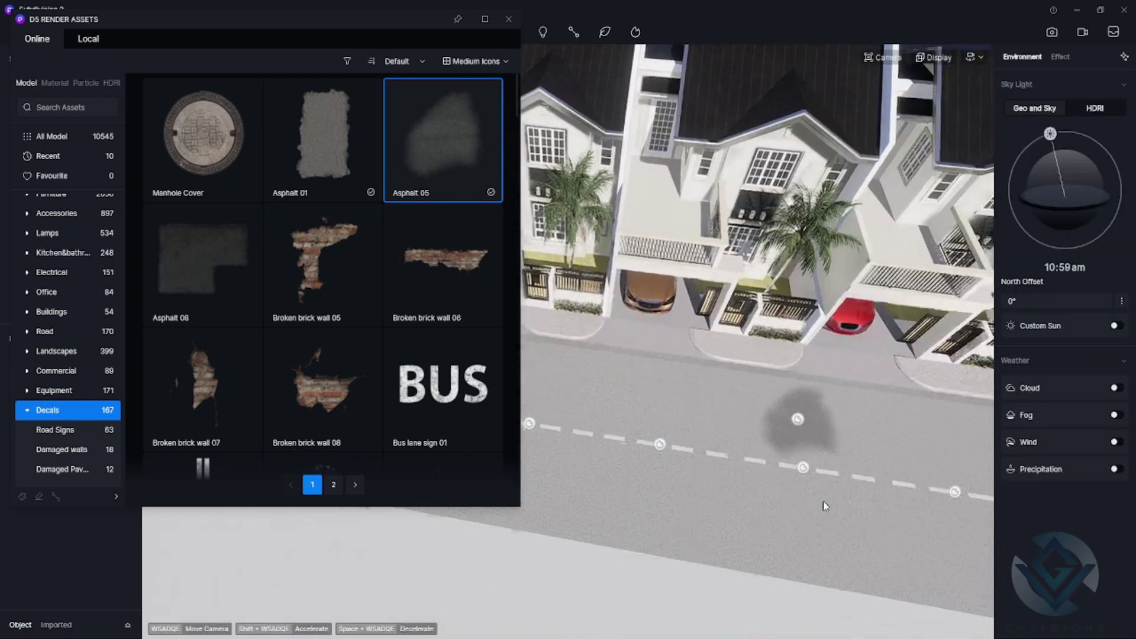
scroll(922, 506, "up", 4)
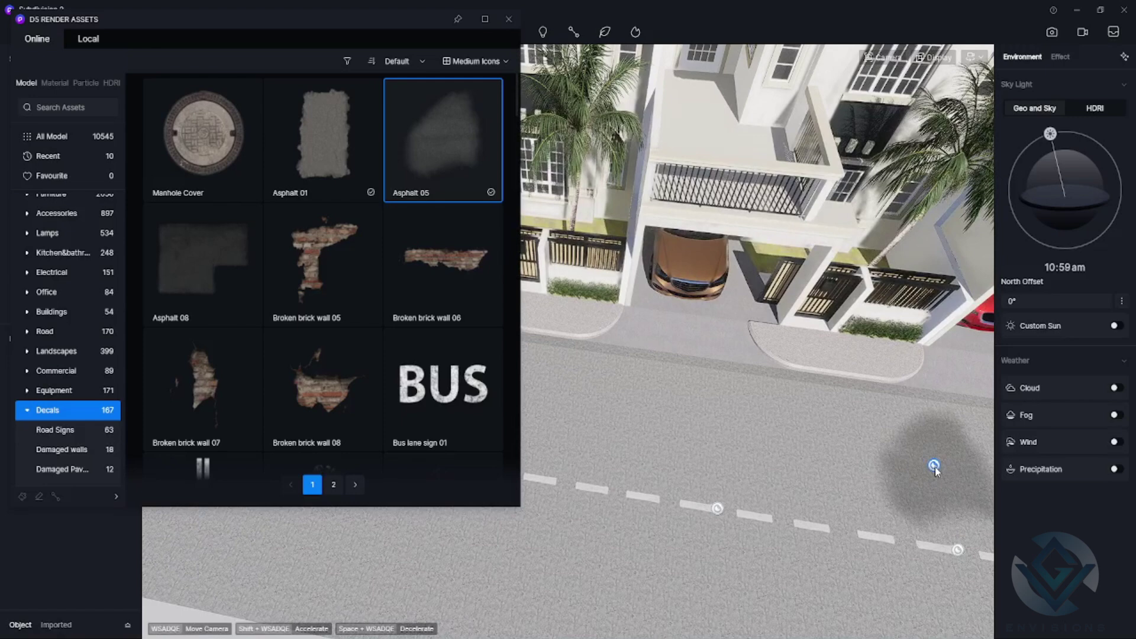
left_click(937, 468)
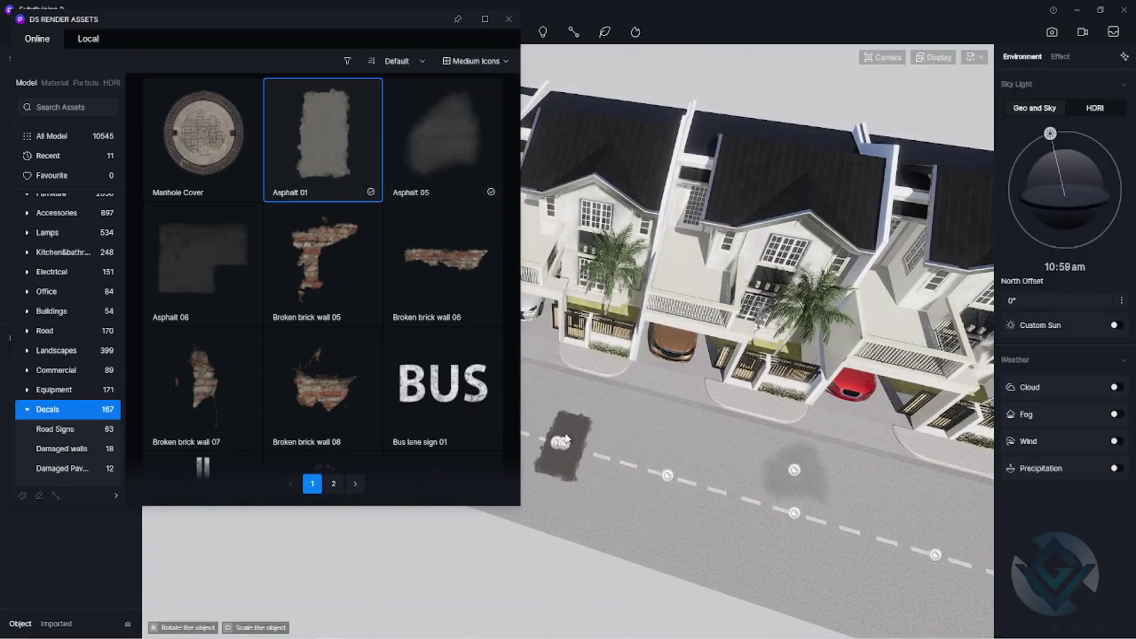
Step: Place an Asphalt 01 decal on the house side of the dashed line, one house along from the Asphalt 05 patch
left_click(565, 438)
scroll(624, 458, "up", 4)
left_click(839, 510)
scroll(838, 510, "down", 6)
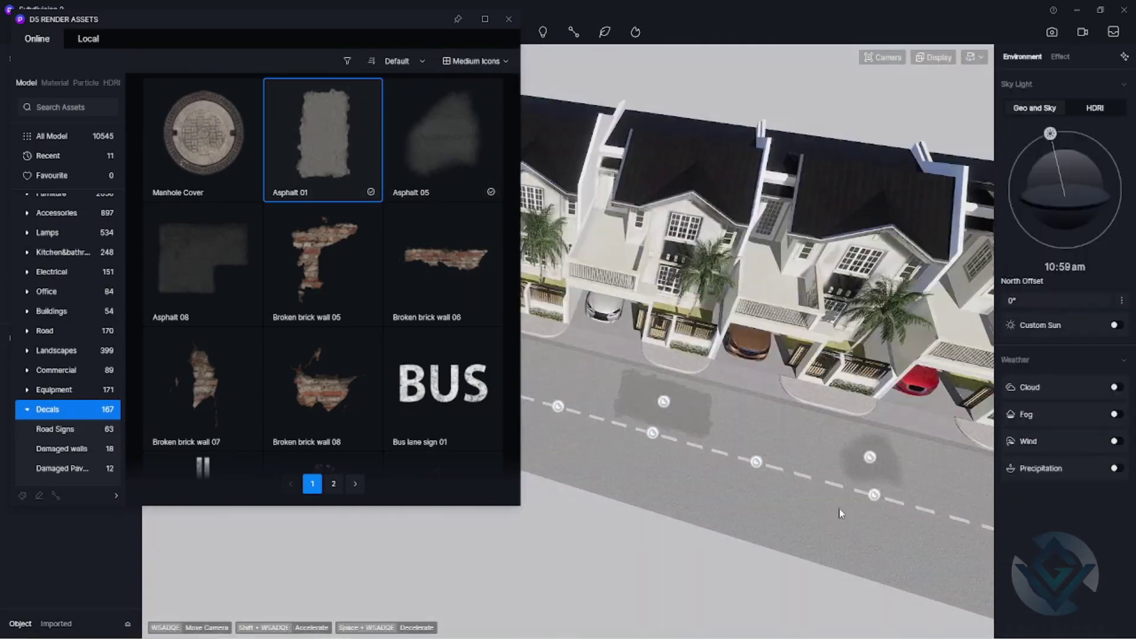
Step: Add the Asphalt 08, Road cracks 02 and Road cracks 04 decals to the road in front of the houses
left_click(203, 257)
left_click(896, 450)
scroll(246, 252, "down", 10)
scroll(247, 251, "down", 5)
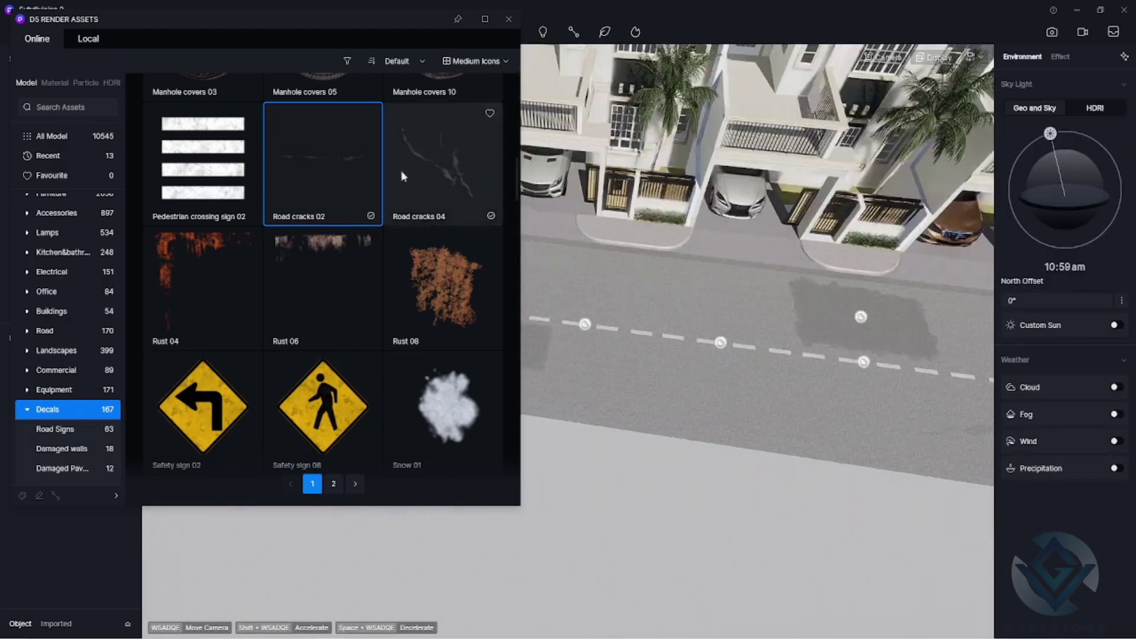
left_click(406, 177)
left_click(651, 321)
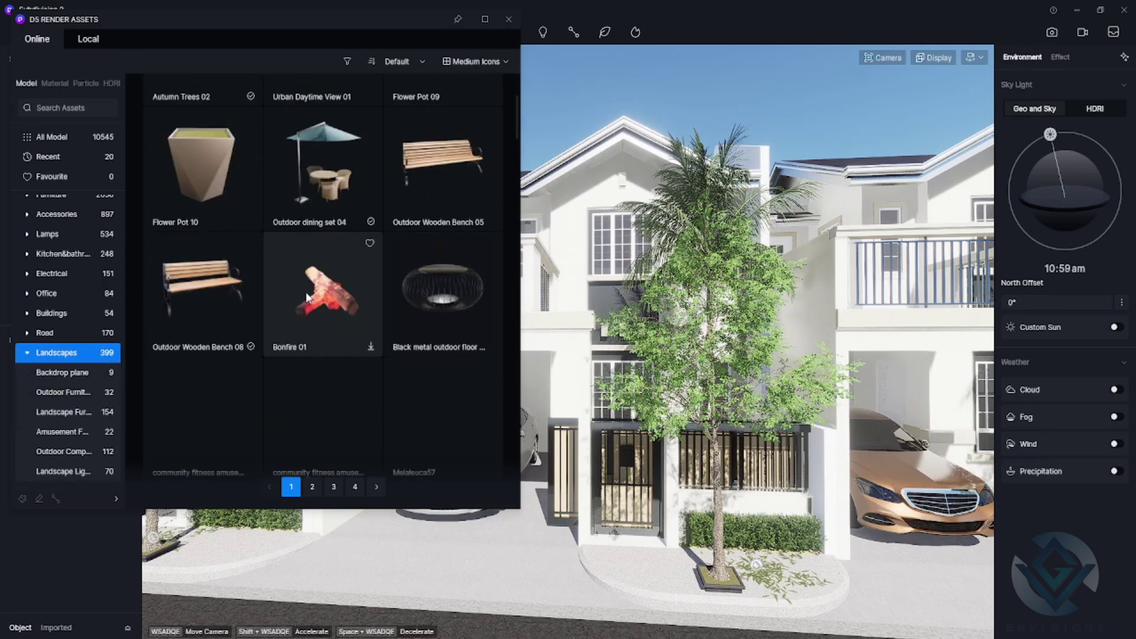
Step: Search the model library for outdoor furniture and take the second furniture combination for the balcony, then browse the Chairs category
scroll(303, 323, "down", 10)
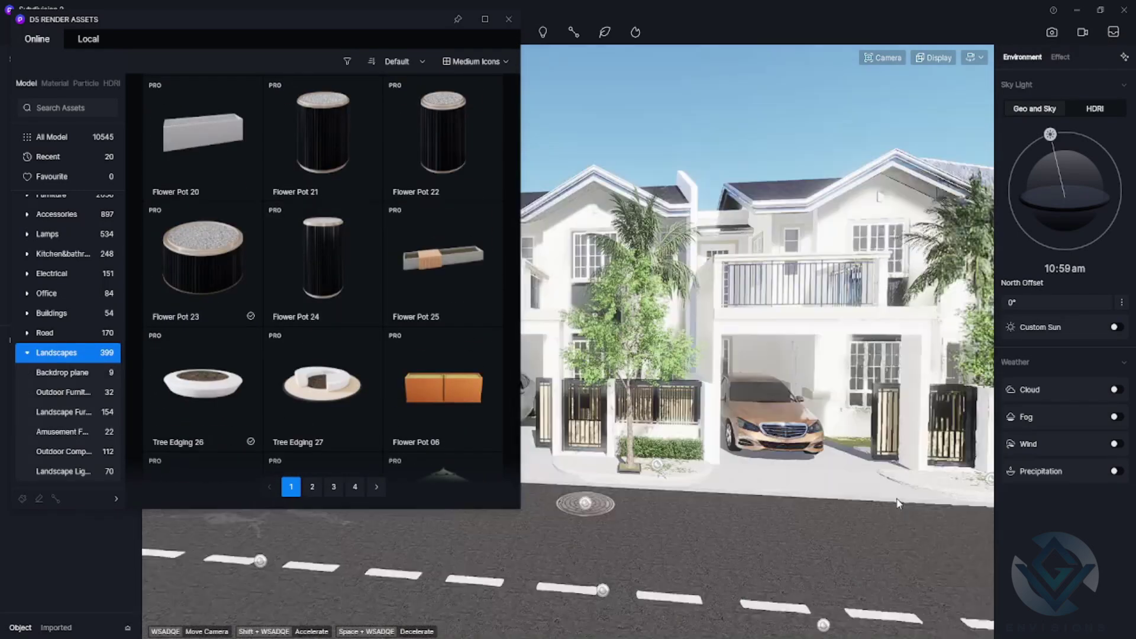
scroll(275, 324, "down", 5)
scroll(275, 320, "down", 3)
scroll(63, 204, "up", 3)
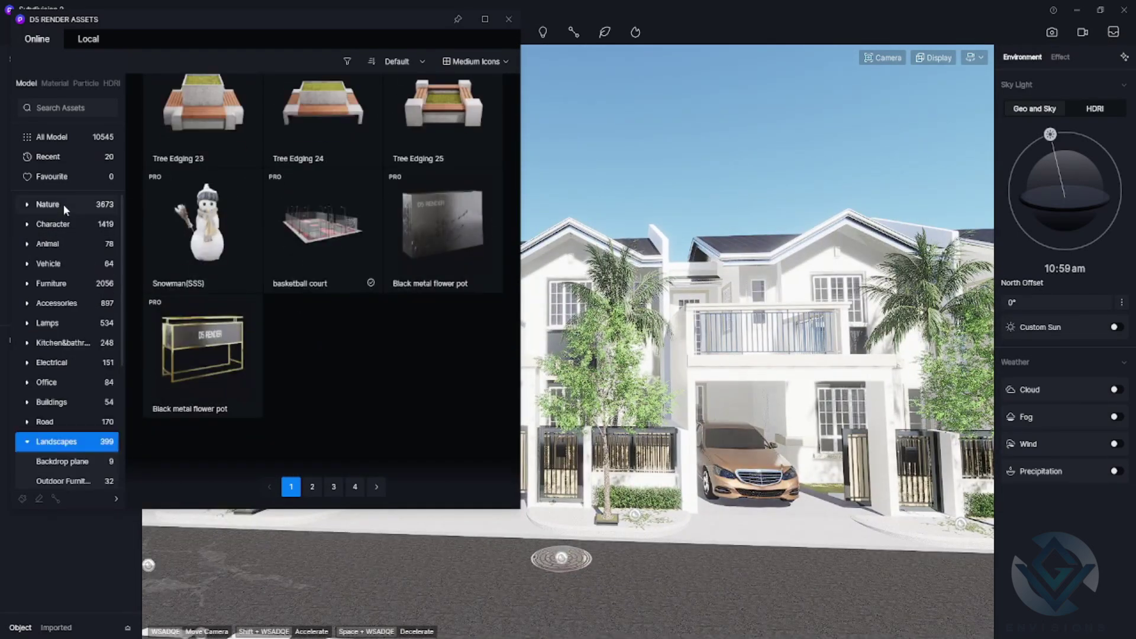
left_click(63, 207)
left_click(76, 107)
type("outdoor furniture")
key("Return")
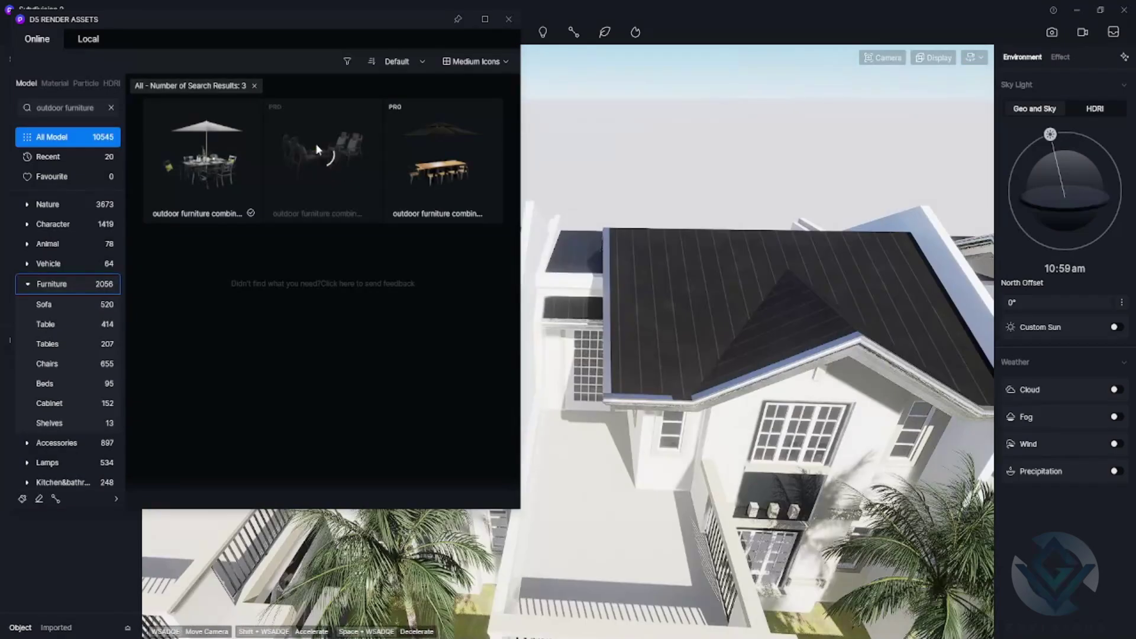
left_click(323, 171)
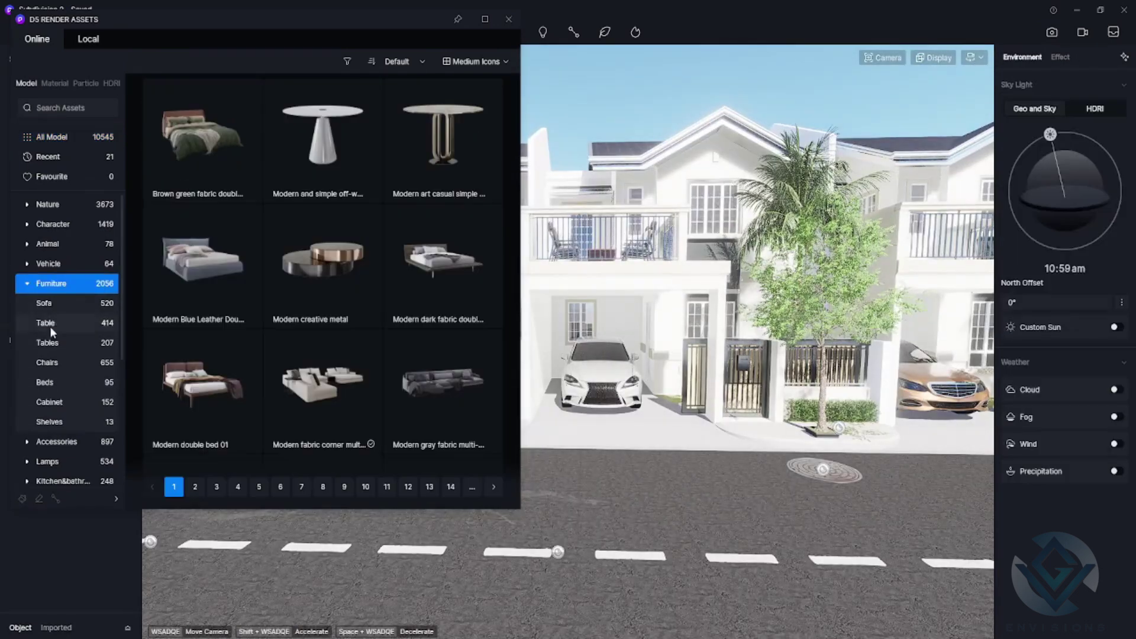
left_click(48, 362)
scroll(395, 389, "down", 3)
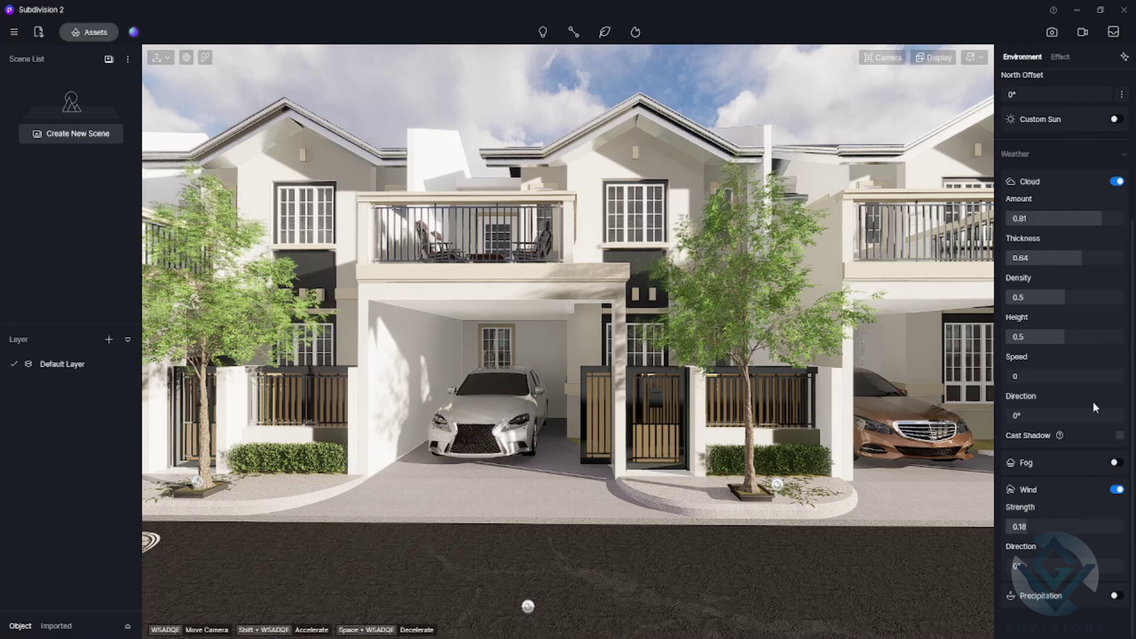
Step: Switch the sky light from Geo and Sky to HDRI
scroll(1067, 525, "up", 3)
scroll(1067, 525, "up", 2)
left_click(1096, 109)
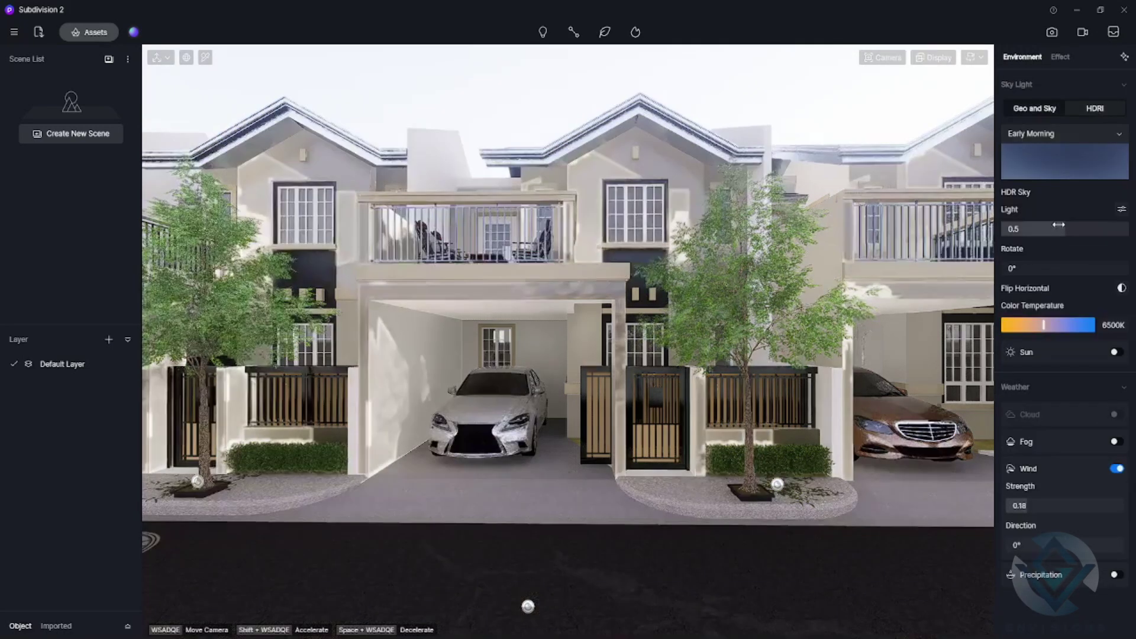
Step: Return the sky light to Geo and Sky, and set highlight local exposure to 0.47, shadow local exposure to 0.82 and contrast to -0.04
left_click(1035, 110)
left_click(1059, 57)
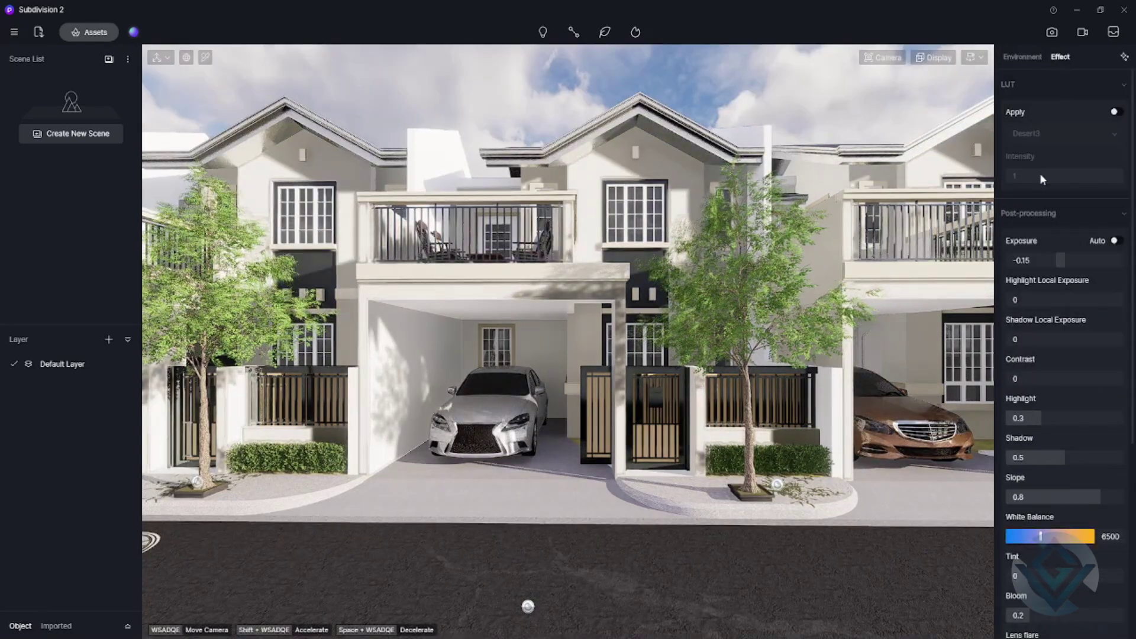
left_click_drag(1020, 300, 1060, 303)
left_click_drag(1016, 339, 1099, 340)
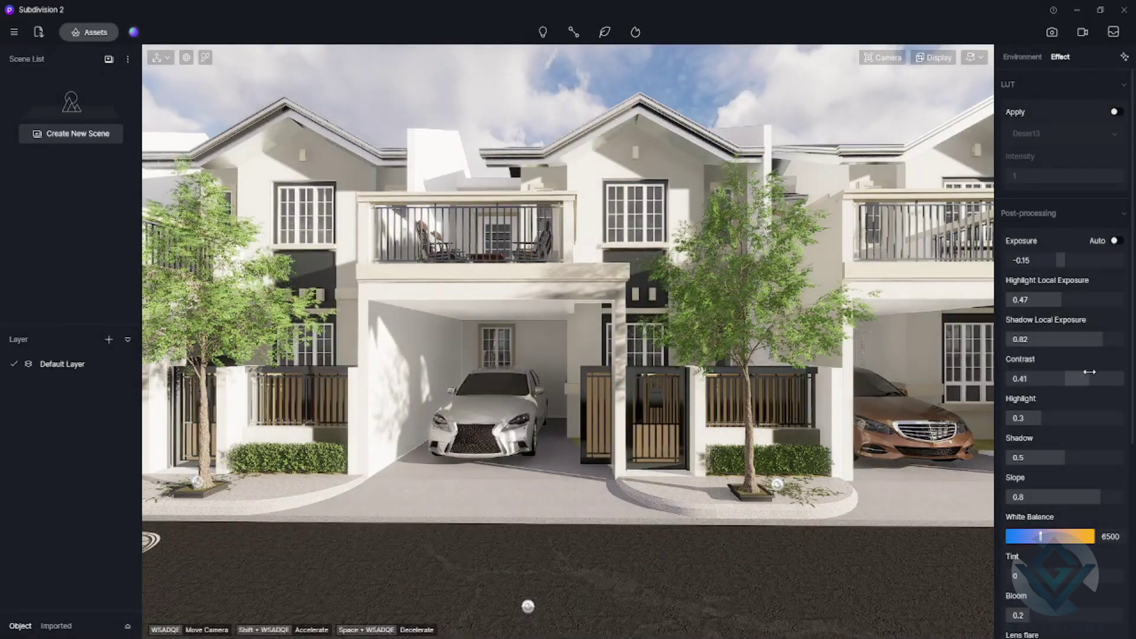
left_click_drag(1089, 371, 1062, 378)
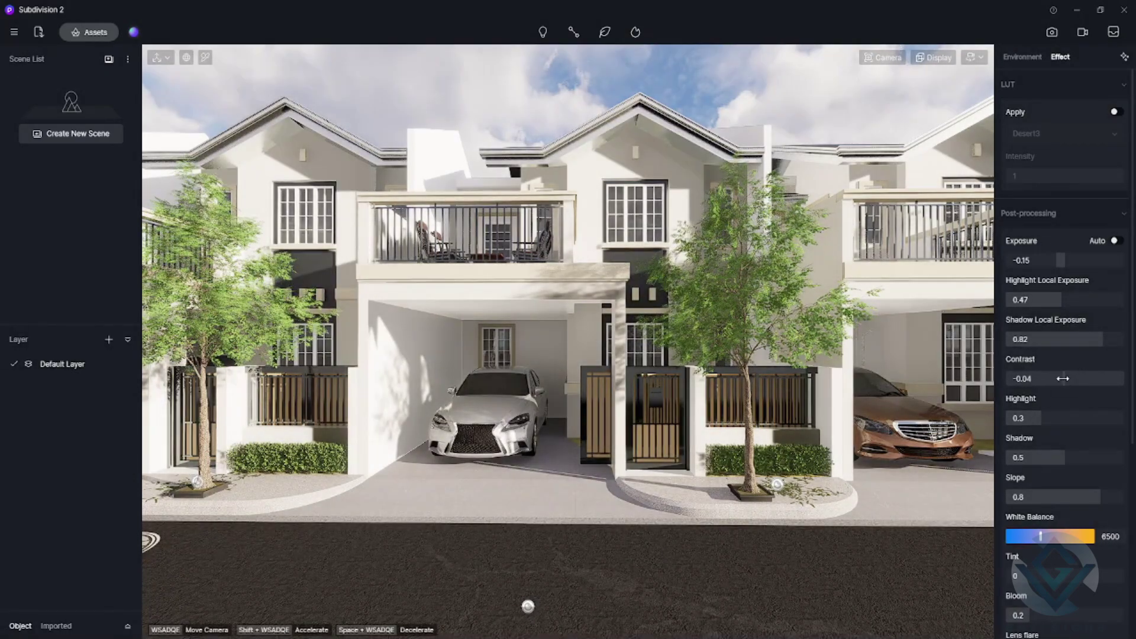
Step: Set the post-processing slope to 0.73 and the lens flare to 0.69
scroll(1059, 452, "down", 1)
left_click_drag(1094, 458, 1090, 454)
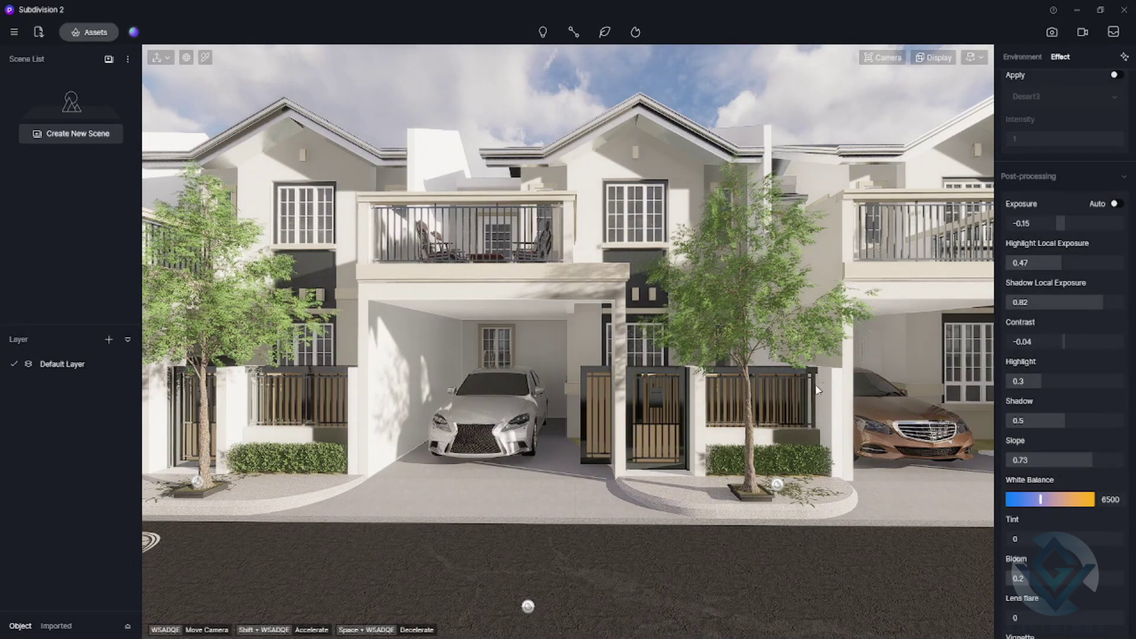
scroll(1051, 484, "down", 2)
scroll(1095, 481, "down", 2)
left_click_drag(1094, 471, 1074, 472)
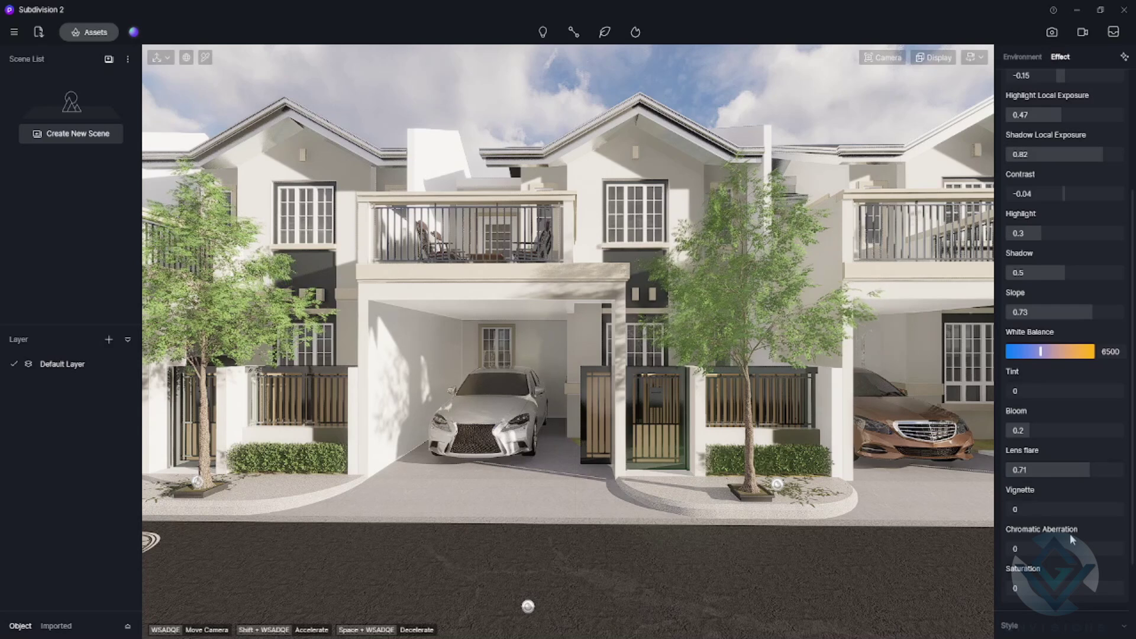
scroll(1069, 534, "down", 3)
mouse_move(1023, 438)
left_mouse_down()
mouse_move(1125, 437)
mouse_move(1006, 438)
left_mouse_up()
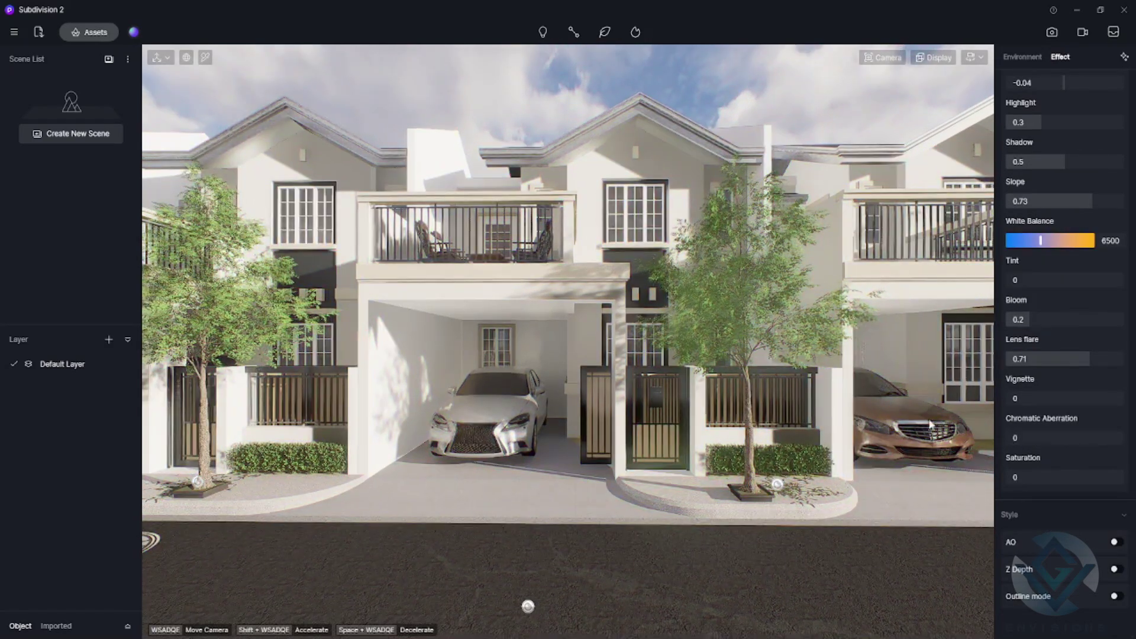
left_click_drag(1088, 359, 1085, 360)
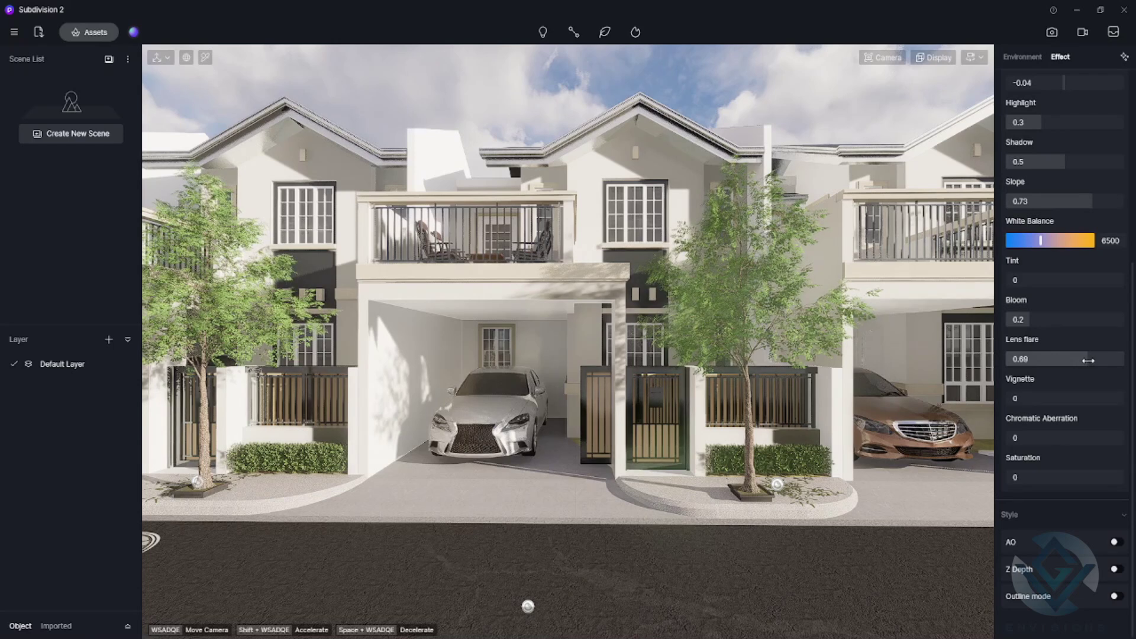
Step: Raise the post-processing slope to 0.84 and set the exposure to -0.18
scroll(1042, 349, "up", 3)
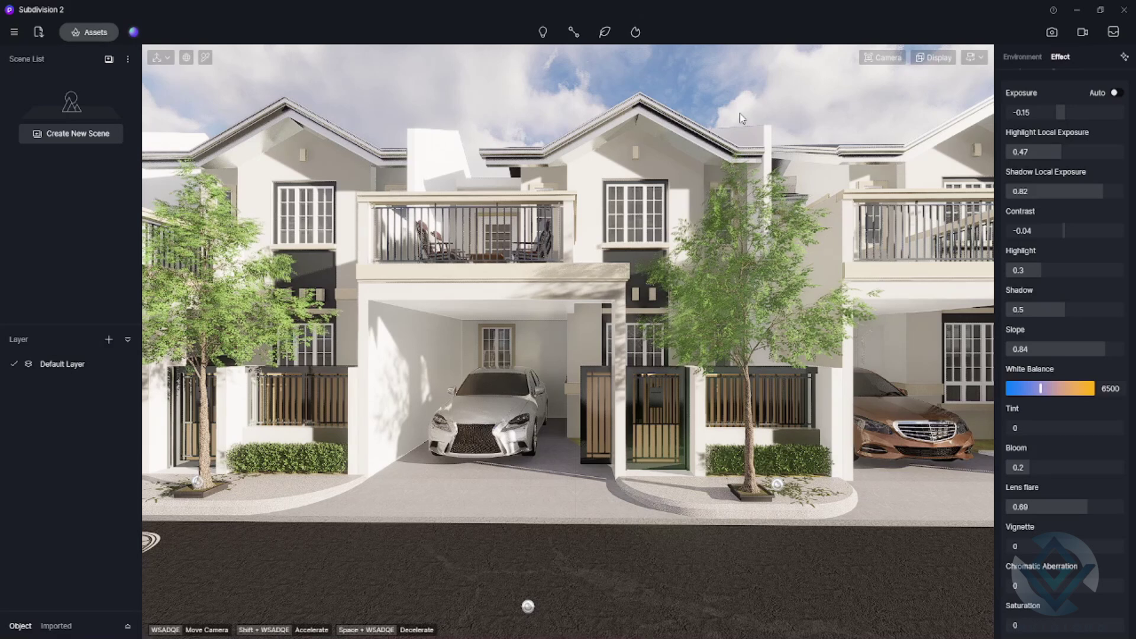
scroll(1068, 228, "up", 2)
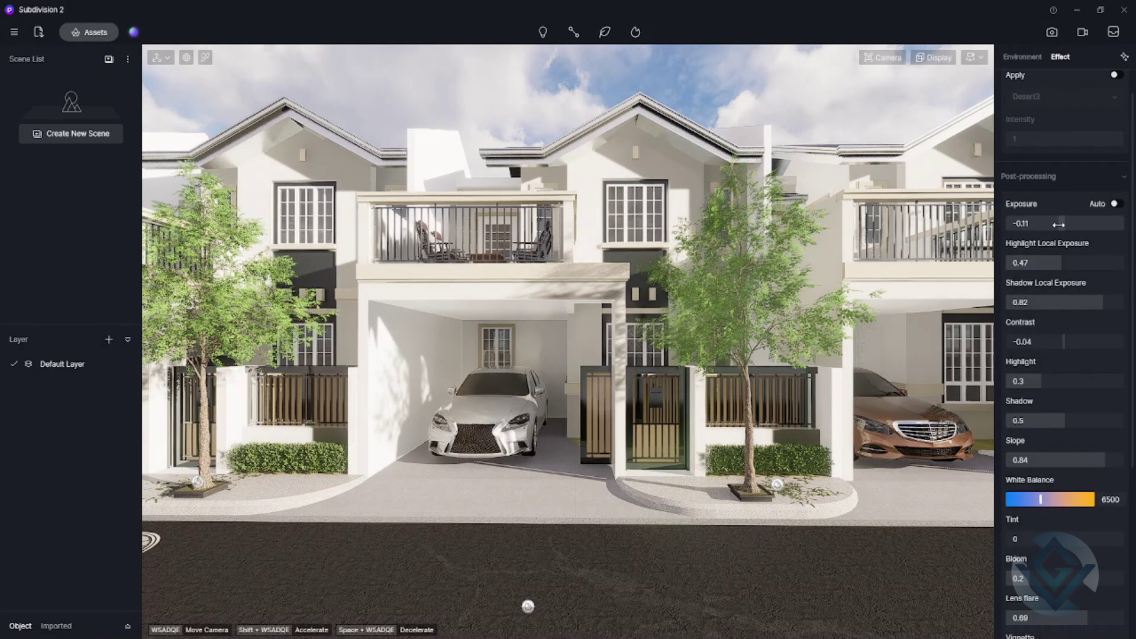
left_click_drag(1058, 224, 1054, 225)
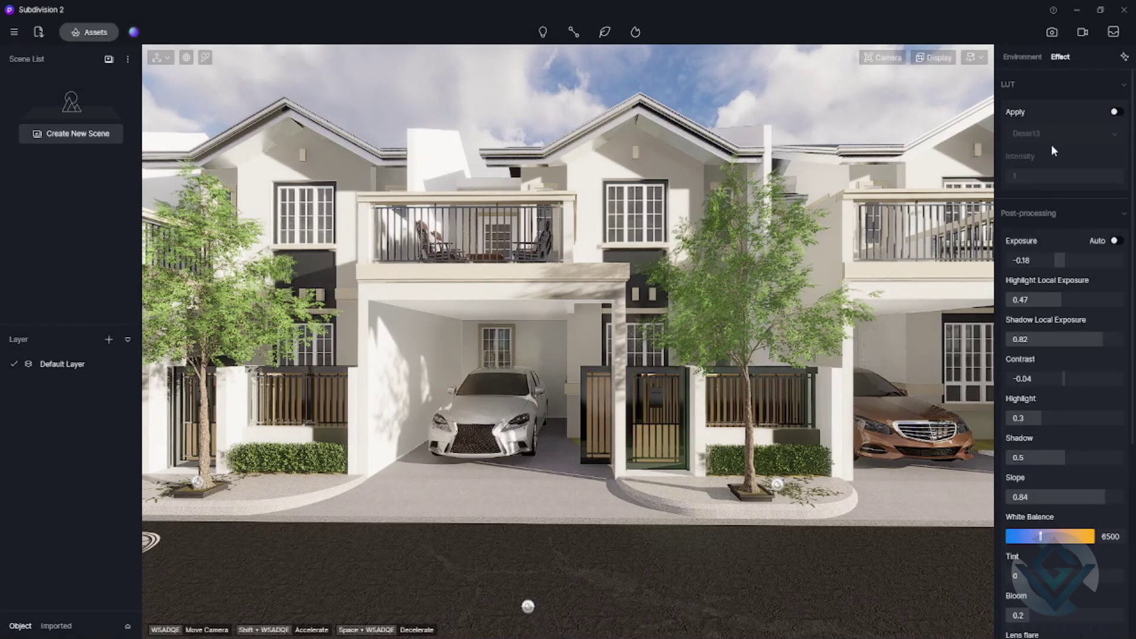
Step: Move the sun in the Geo and Sky environment to a time of 07:23 am
left_click(1022, 56)
mouse_move(1021, 166)
left_mouse_down()
mouse_move(1024, 153)
mouse_move(1102, 170)
mouse_move(1093, 183)
mouse_move(1029, 176)
left_mouse_up()
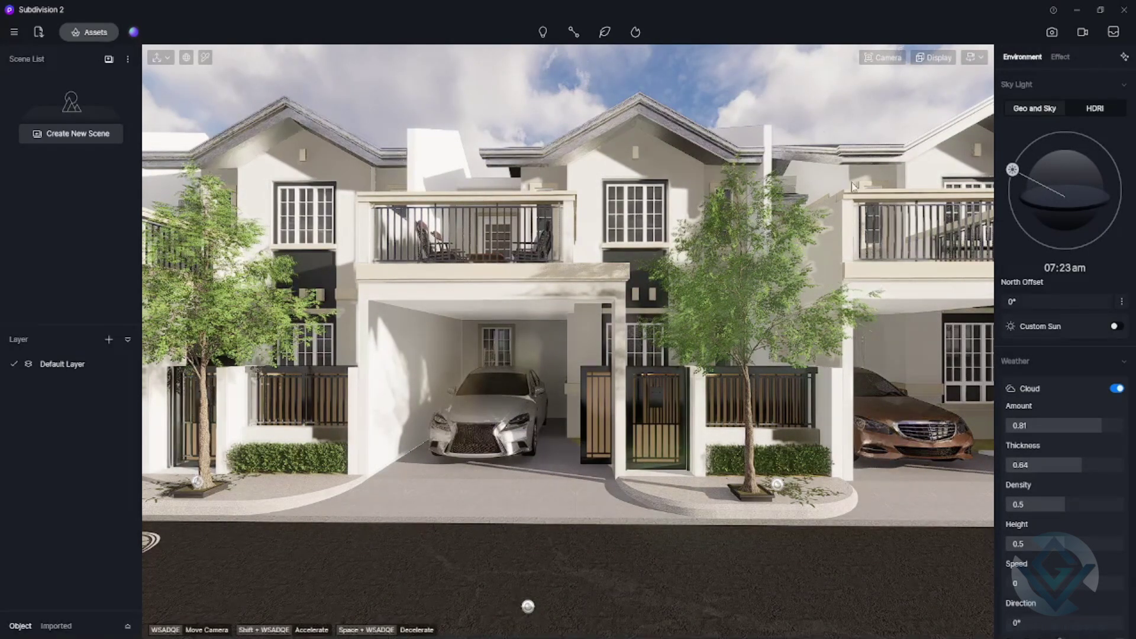
Step: Enable precipitation in the weather settings and shift its type fully from snow to rain
scroll(1071, 385, "down", 5)
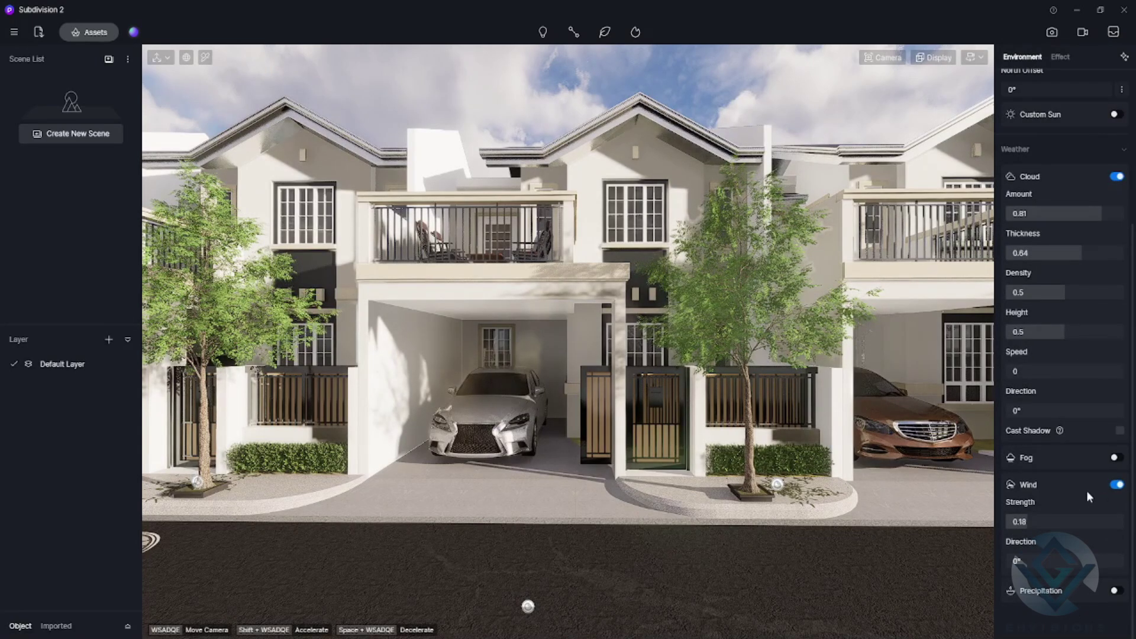
left_click(1115, 590)
scroll(1074, 597, "down", 3)
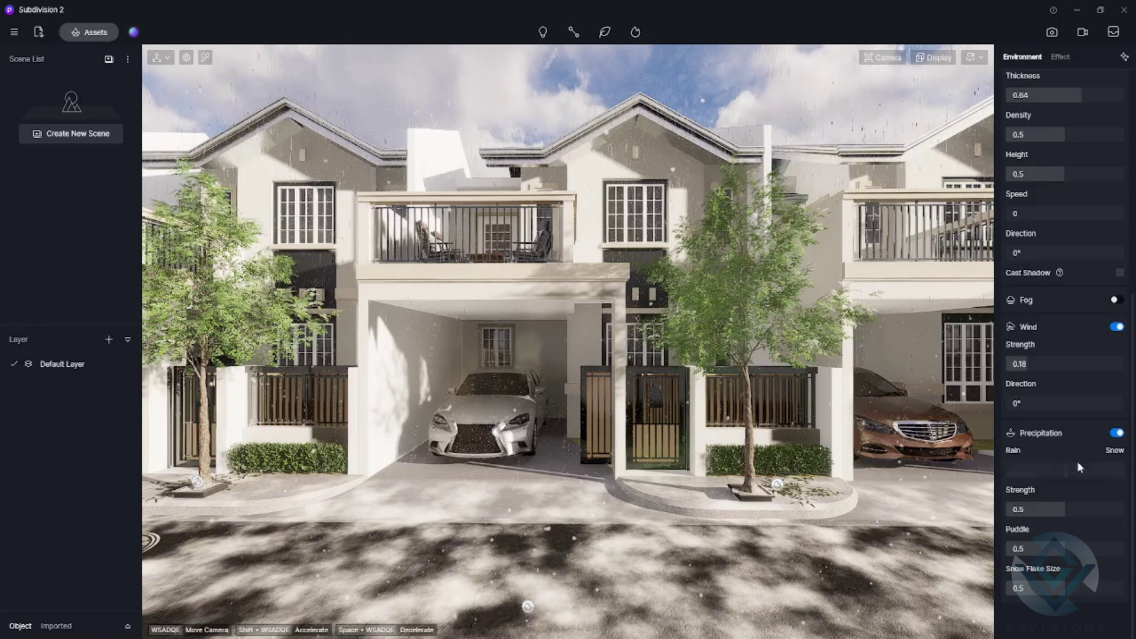
left_click_drag(1058, 470, 1043, 472)
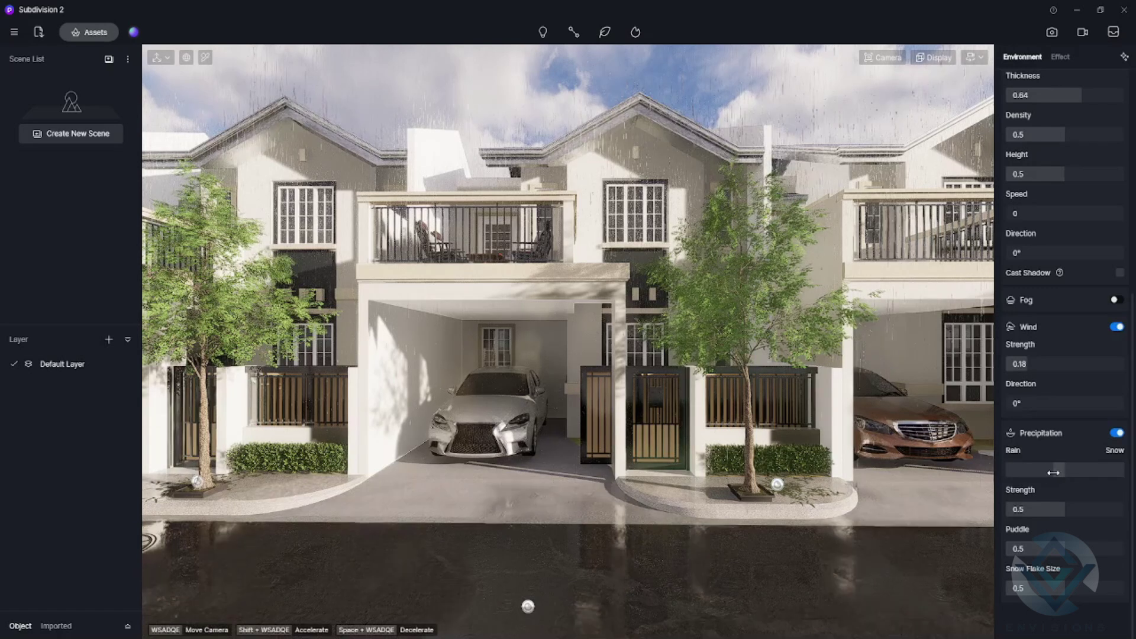
left_click_drag(1053, 472, 1008, 474)
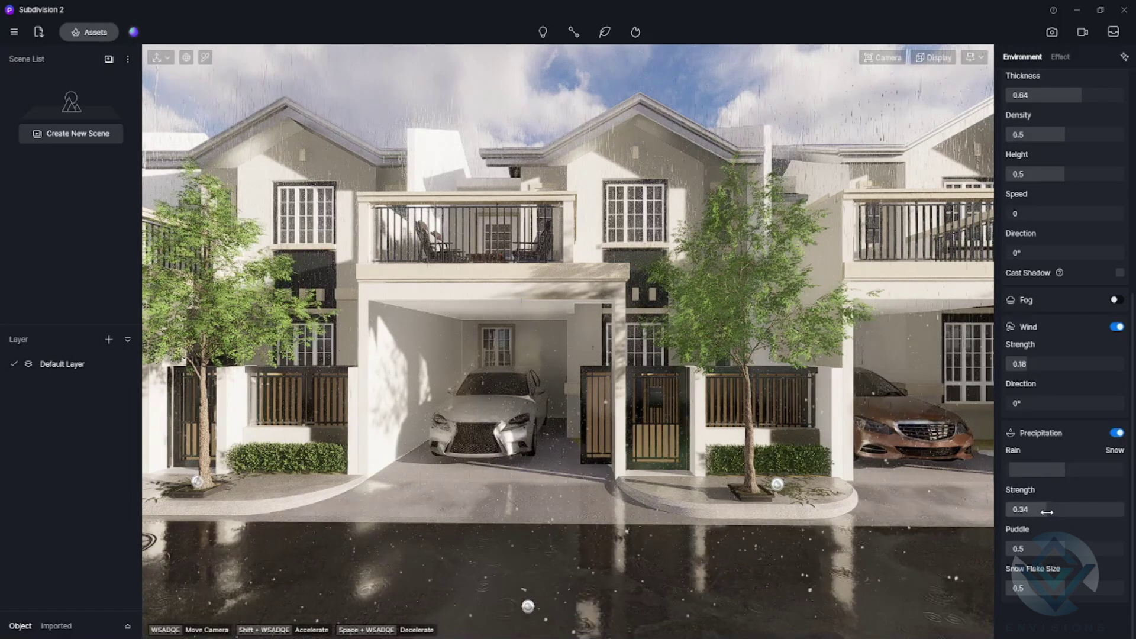
Step: Set the rain strength to 0 and adjust the puddle amount for the road in front of the houses
left_click_drag(1047, 512, 1039, 513)
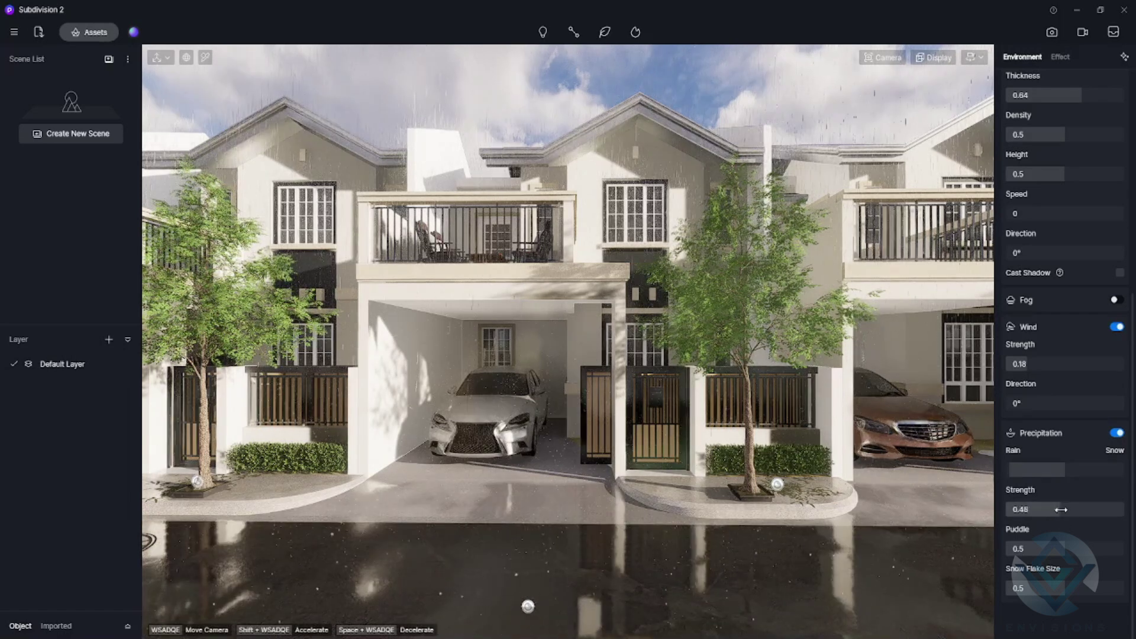
left_click_drag(1110, 515, 1000, 512)
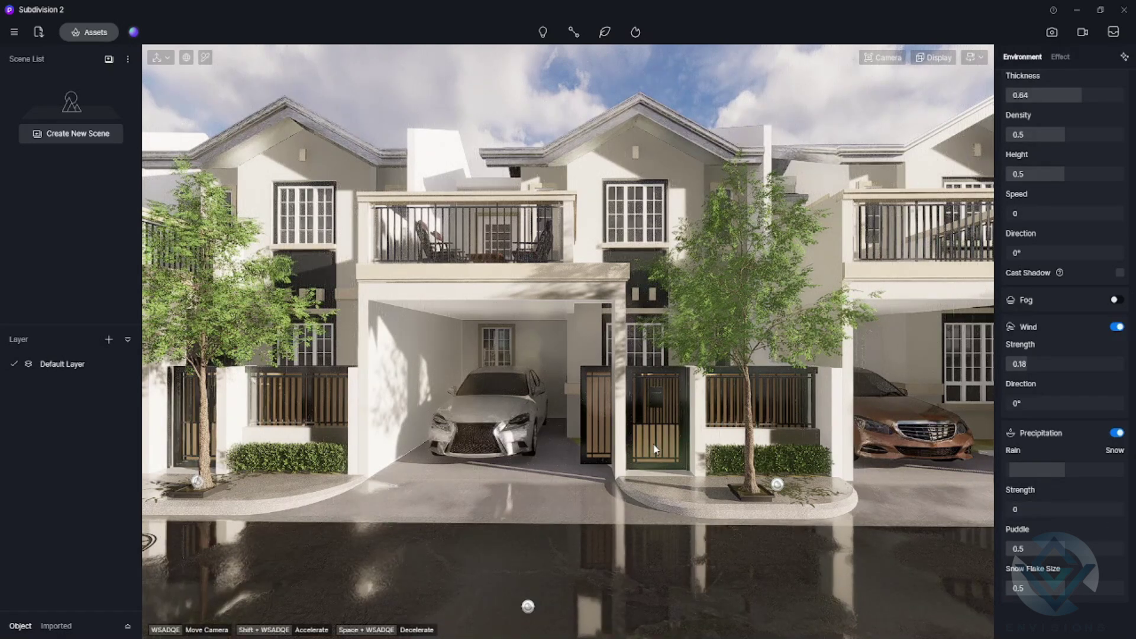
scroll(667, 488, "down", 5)
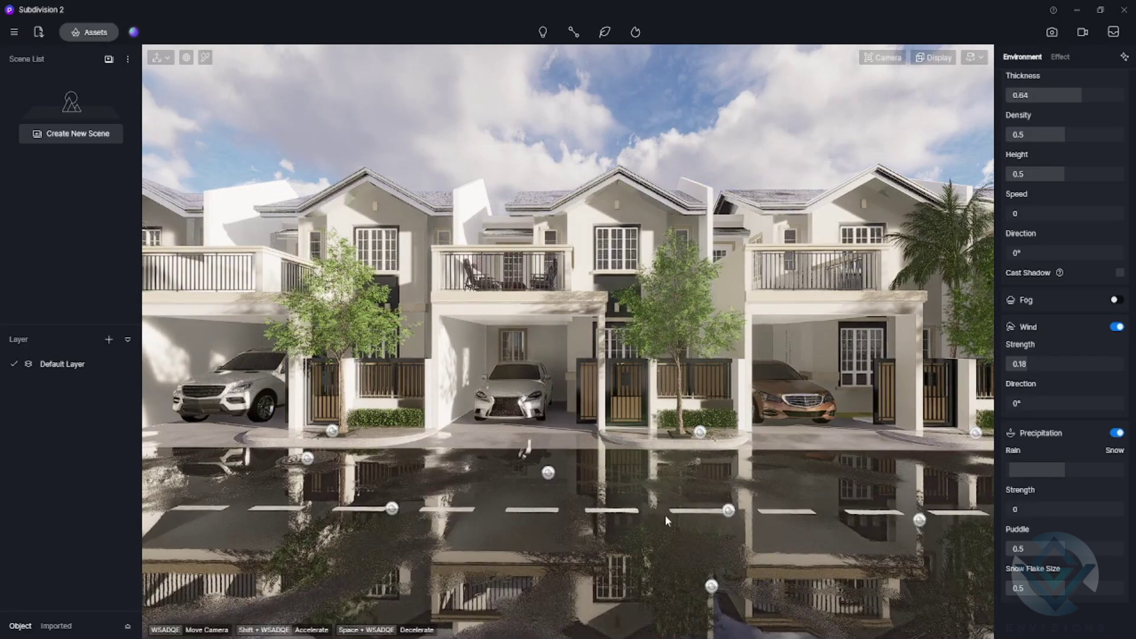
scroll(665, 514, "up", 5)
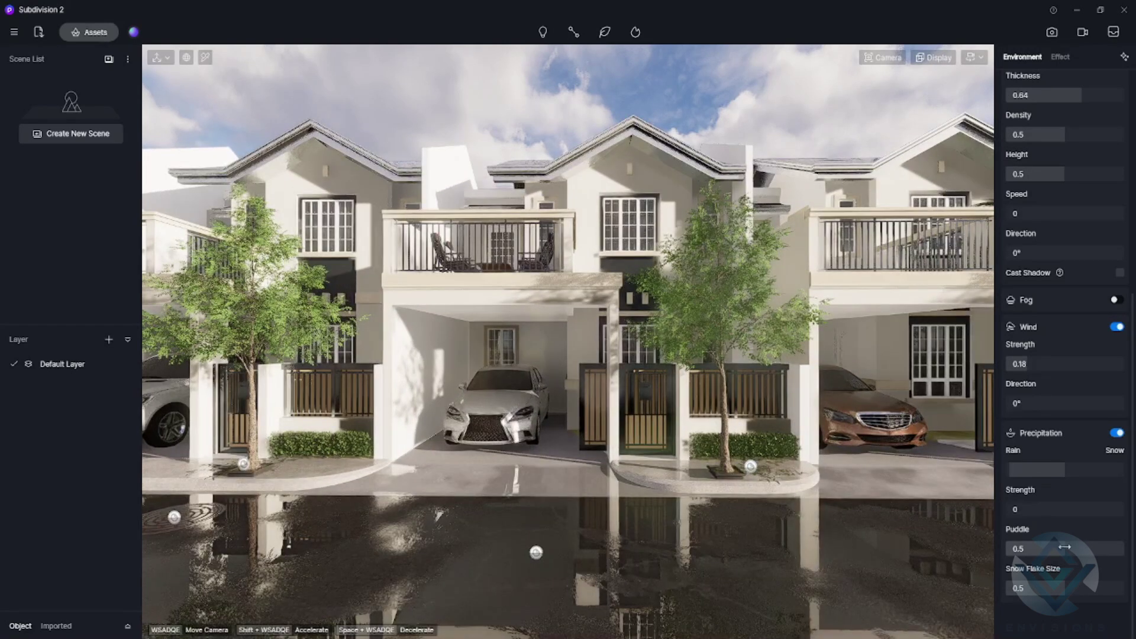
mouse_move(1046, 548)
left_mouse_down()
mouse_move(1034, 548)
mouse_move(1059, 548)
left_mouse_up()
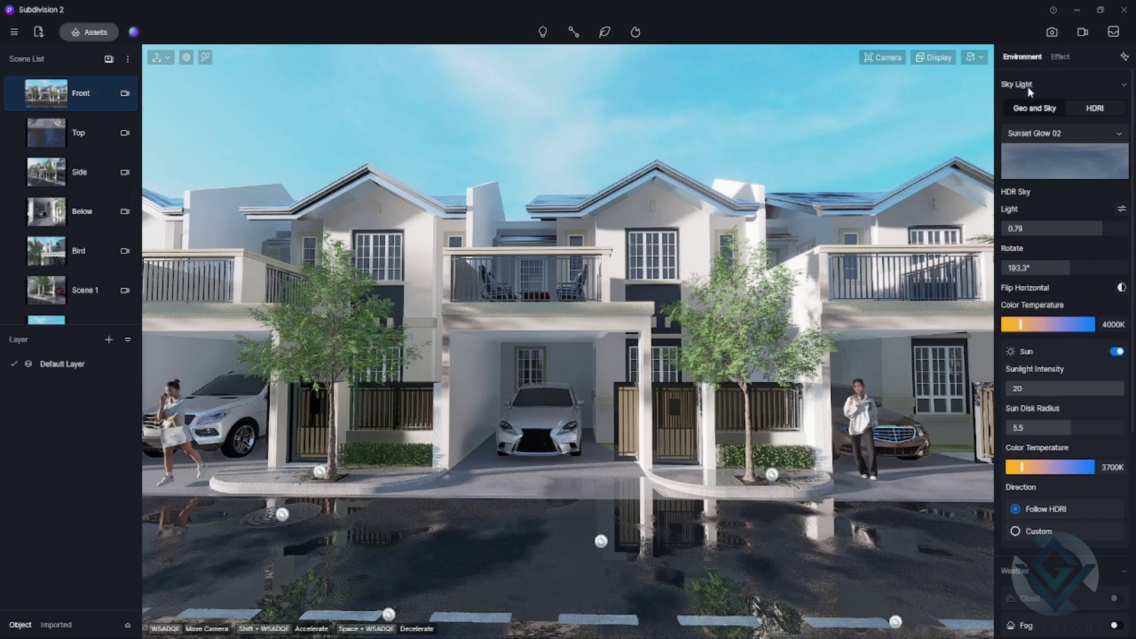
Step: Review the Front scene's HDRI sky, sun and weather settings, as well as its post-processing effect values
scroll(1055, 608, "down", 2)
scroll(1055, 608, "down", 1)
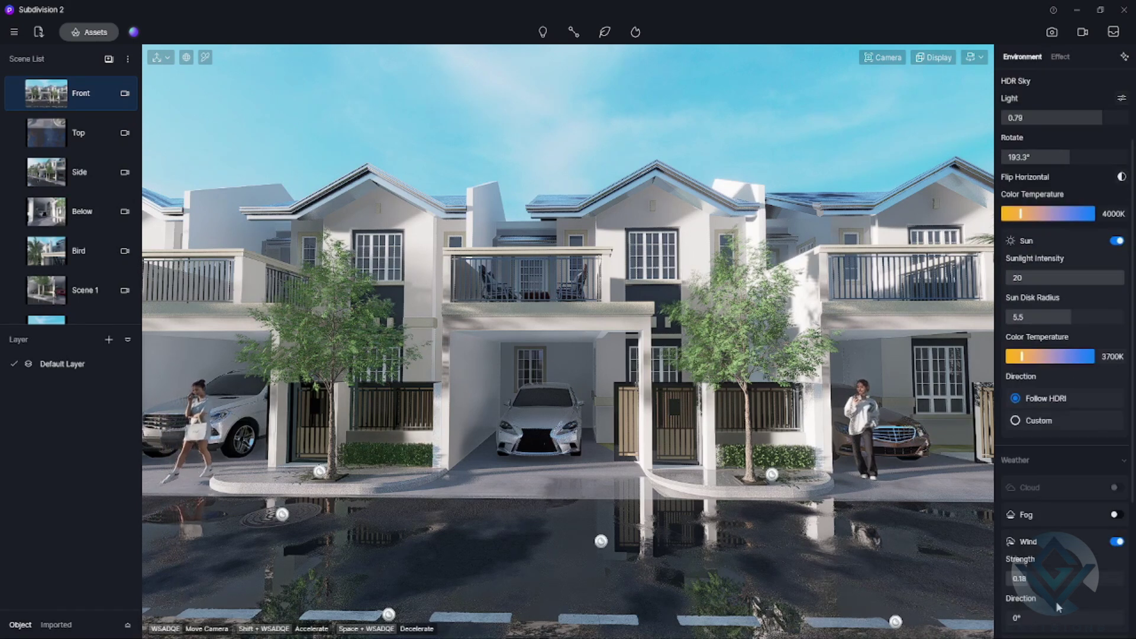
scroll(1063, 321, "up", 2)
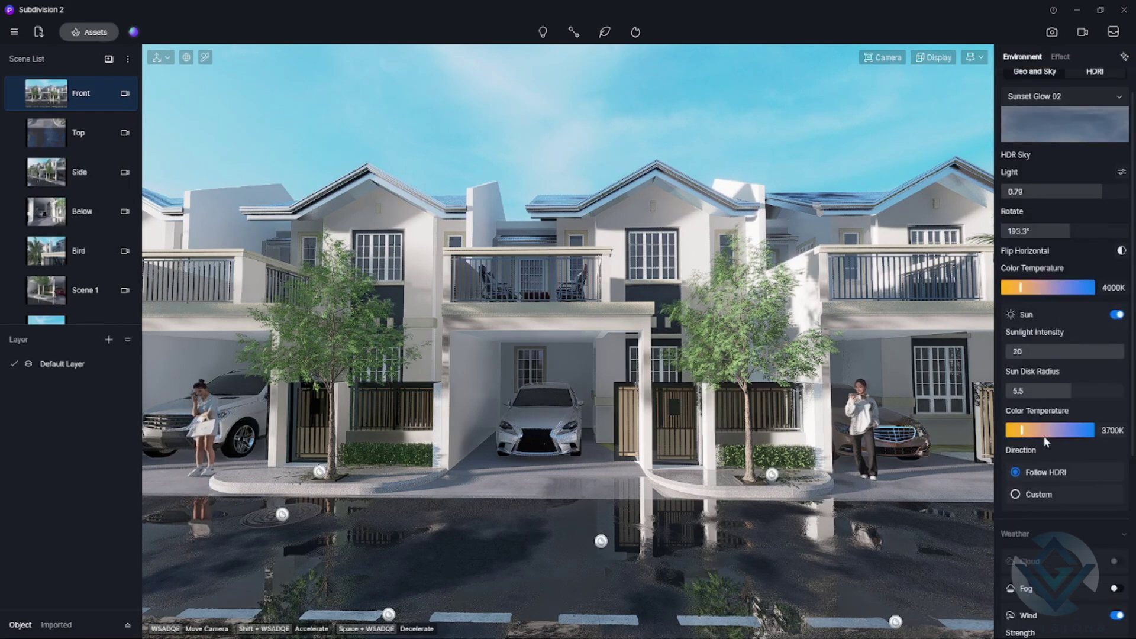
scroll(1057, 486, "down", 1)
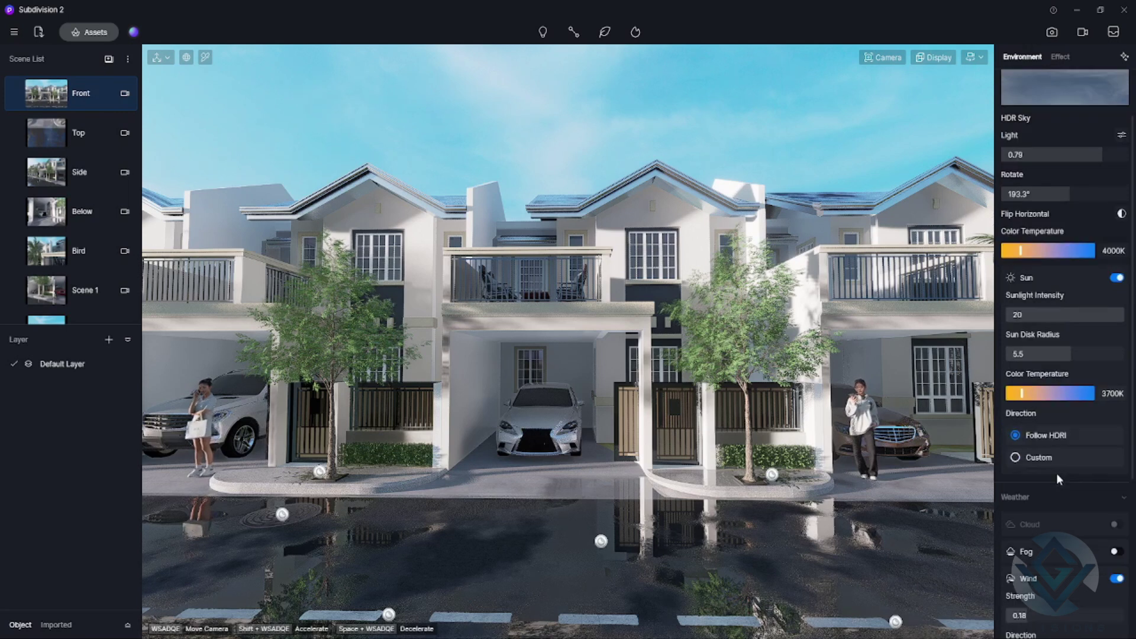
scroll(1065, 448, "up", 2)
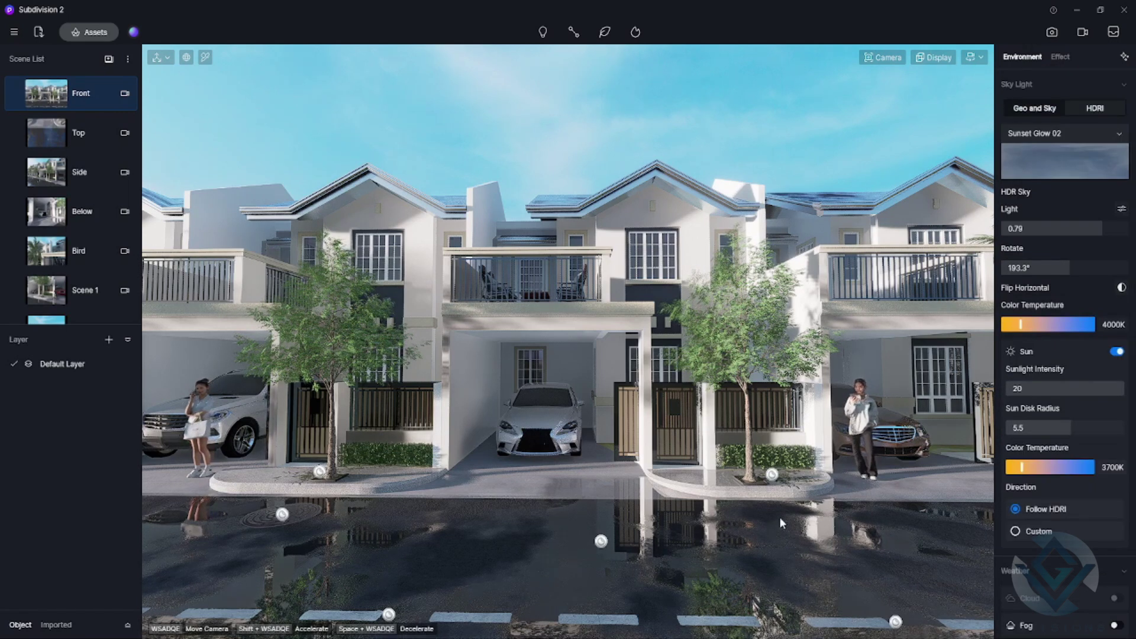
left_click(1064, 58)
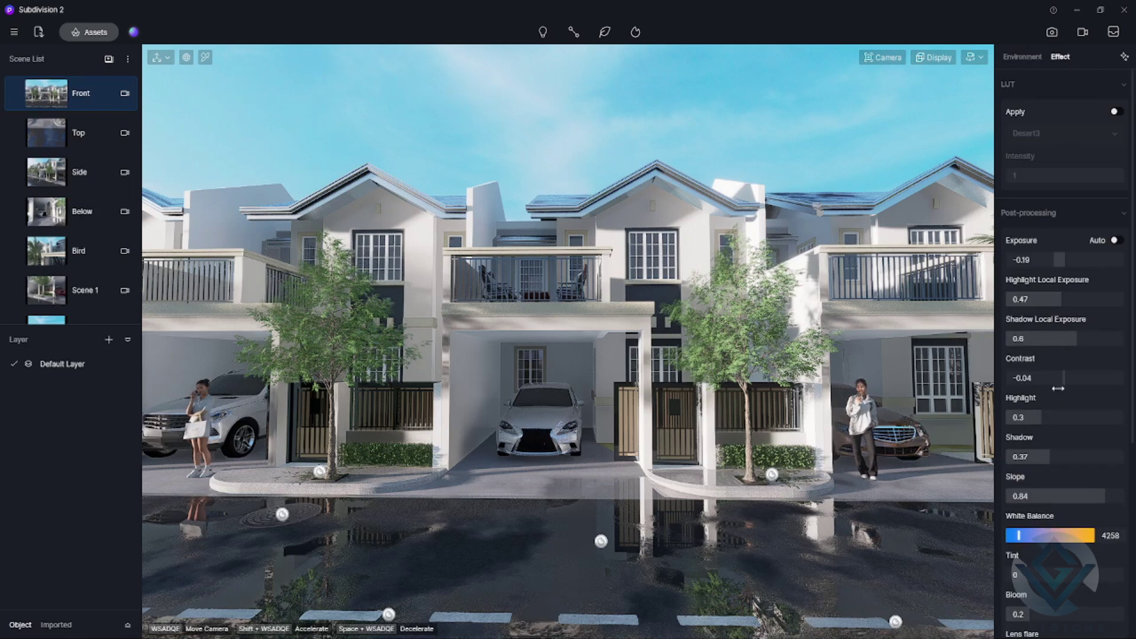
scroll(1056, 415, "down", 3)
scroll(1065, 355, "down", 1)
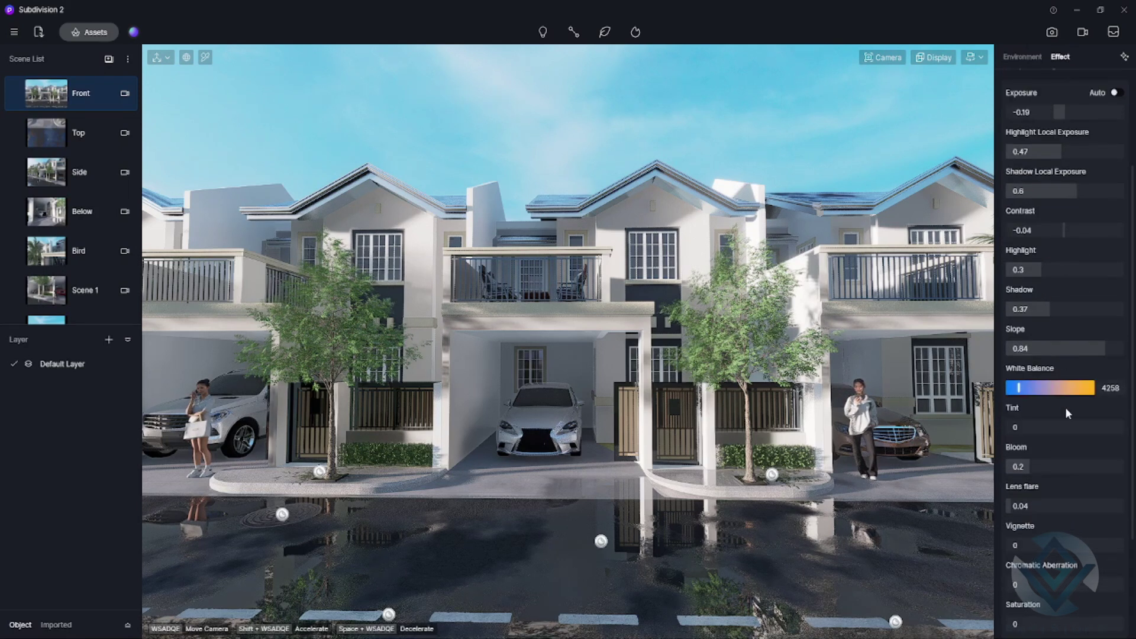
scroll(1065, 407, "up", 1)
scroll(1065, 350, "down", 5)
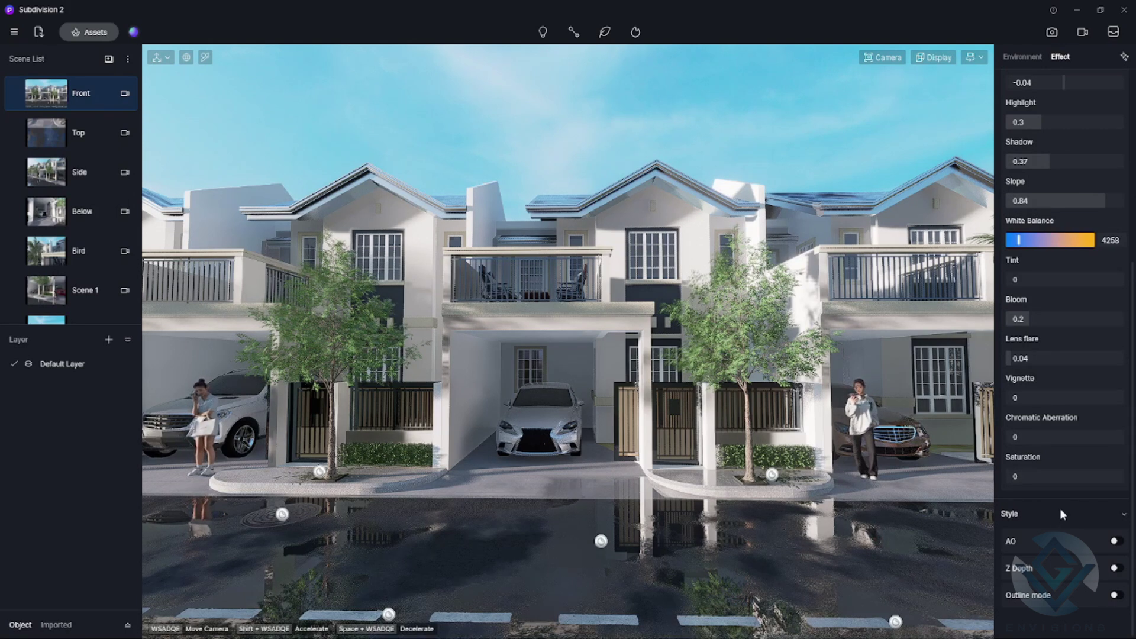
scroll(1059, 507, "down", 1)
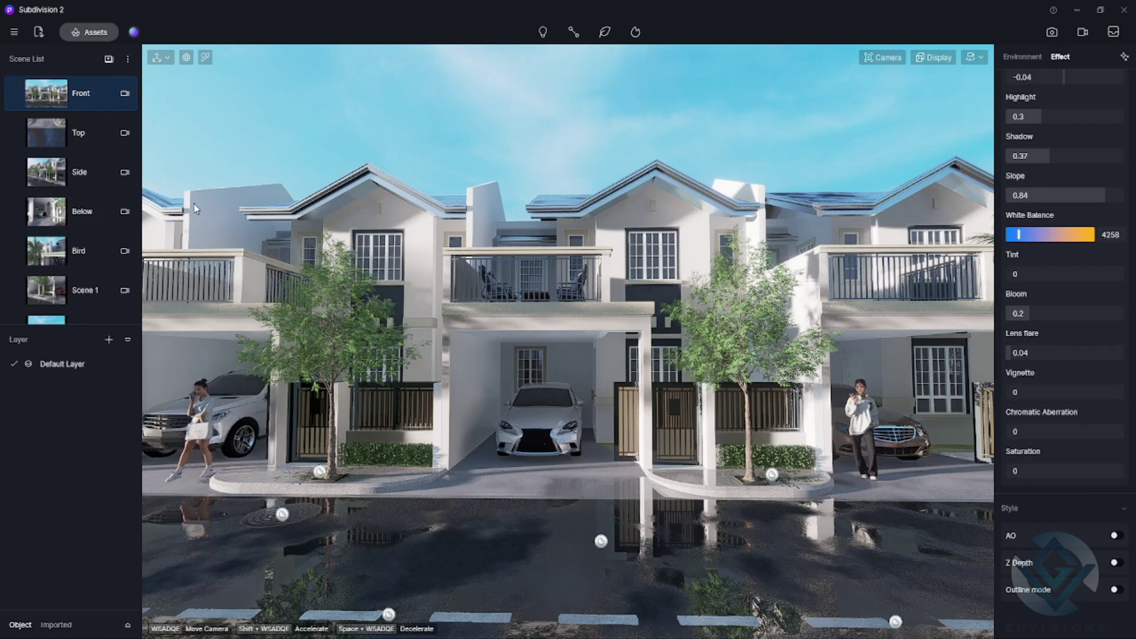
Step: Open the saved Top scene for viewing and return to the Front scene
mouse_move(68, 102)
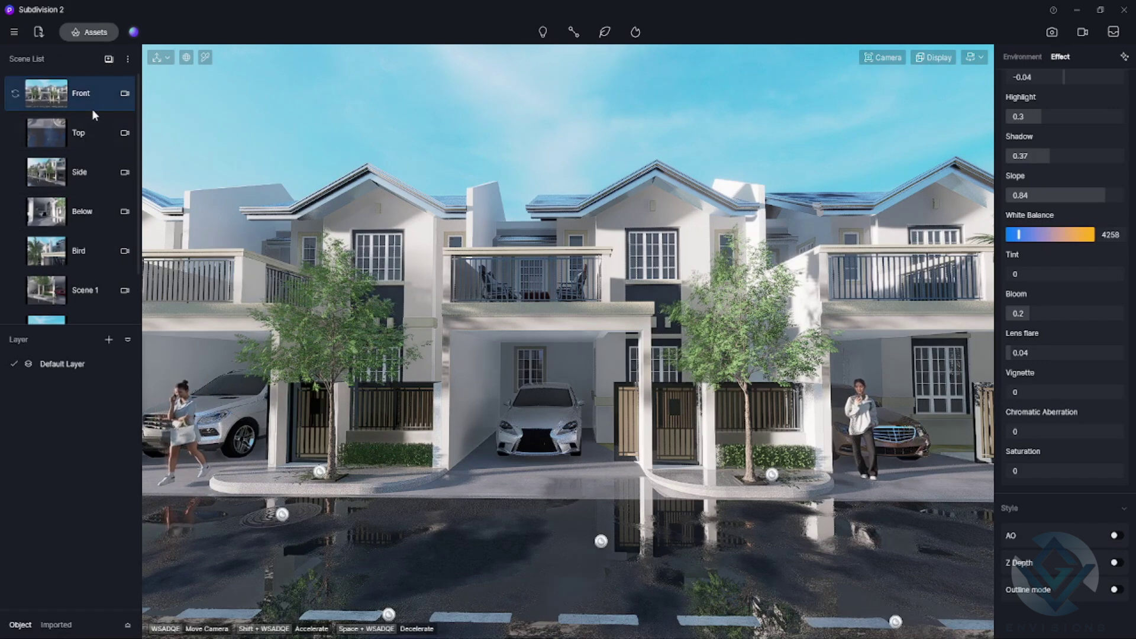
left_click(81, 134)
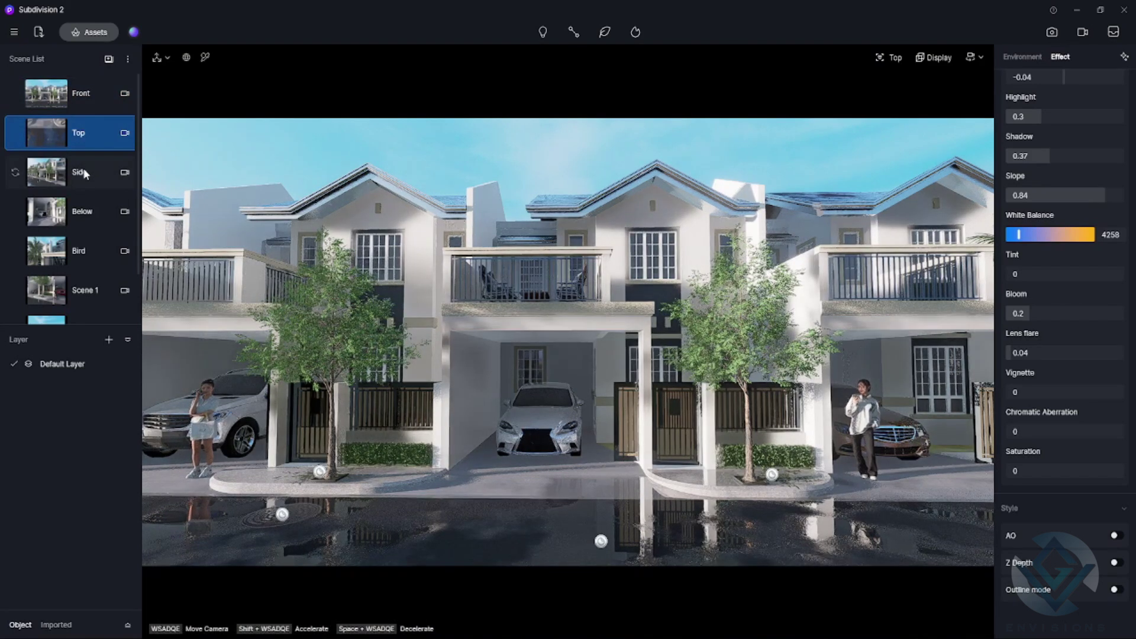
scroll(81, 264, "down", 2)
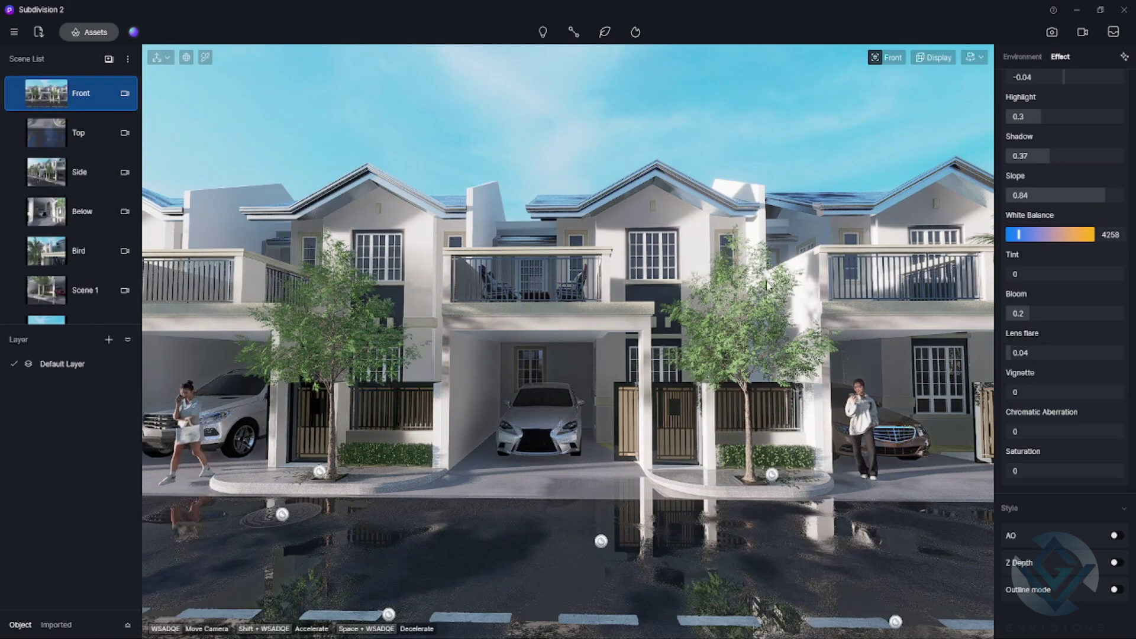
scroll(1059, 166, "up", 5)
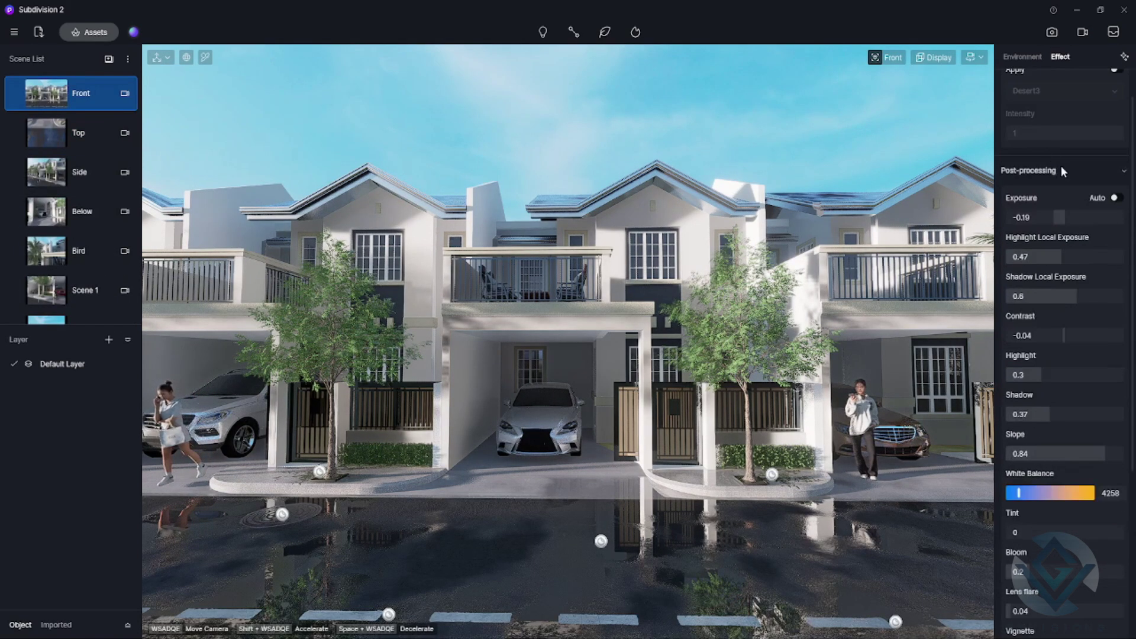
Step: Render the Front scene as a PNG image saved to the Desktop under the name Front View
left_click(1052, 33)
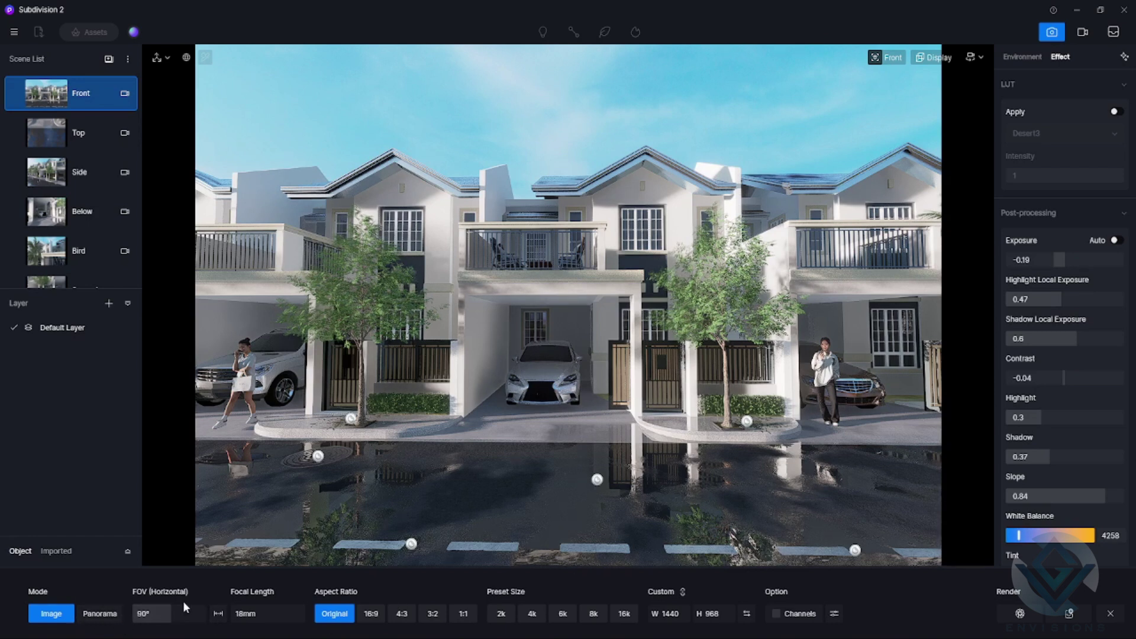
left_click(1026, 617)
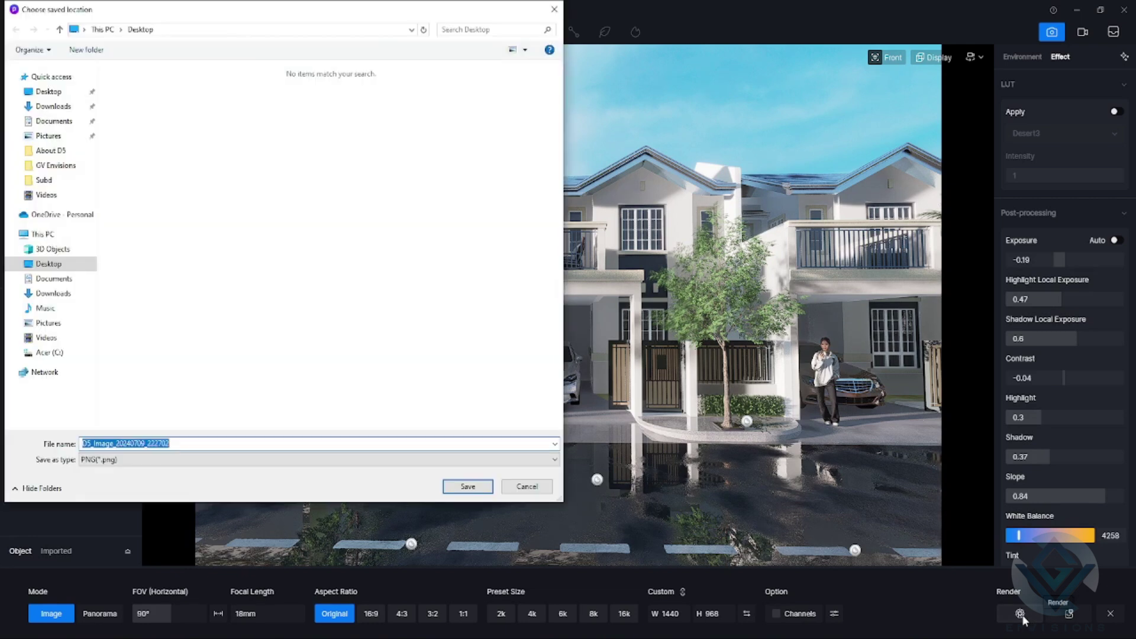
left_click(48, 91)
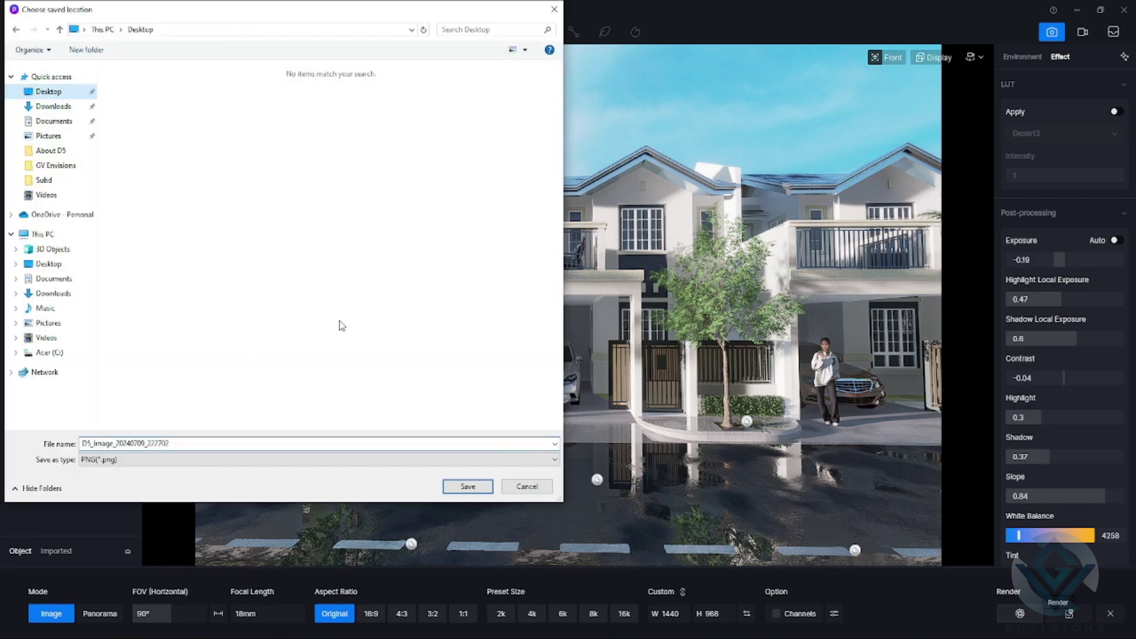
double_click(215, 444)
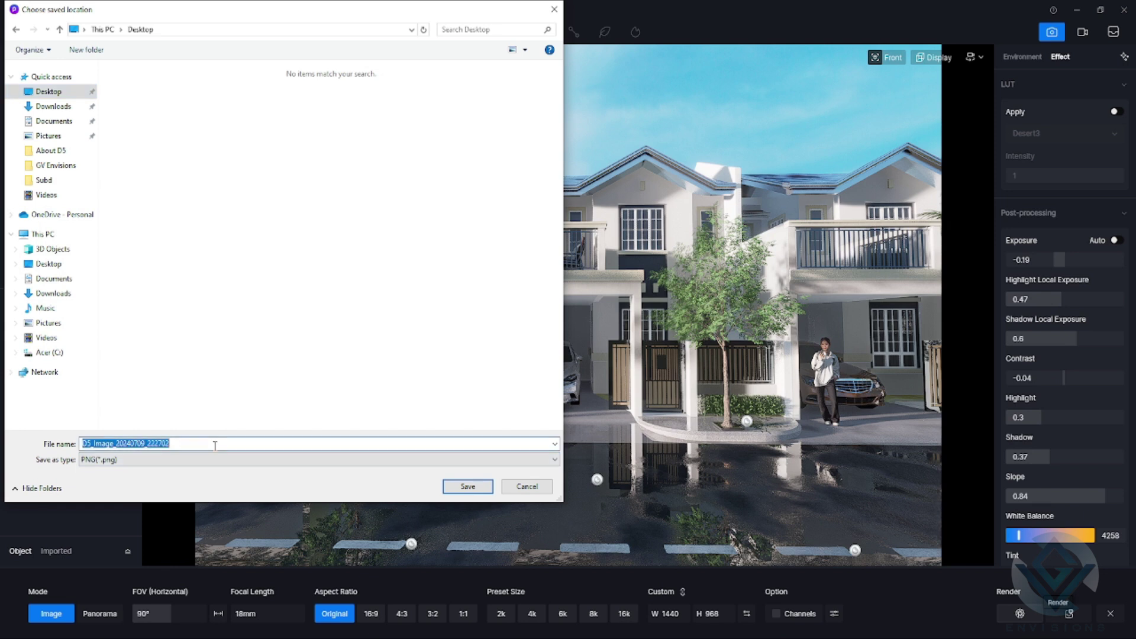
type("Front Vie")
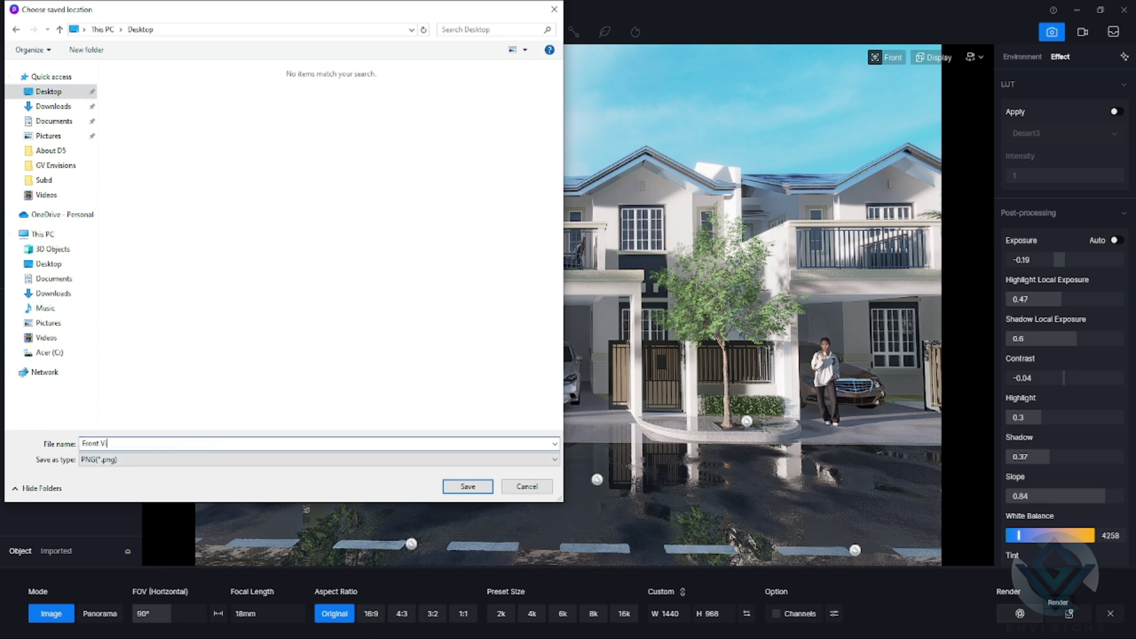
type("w")
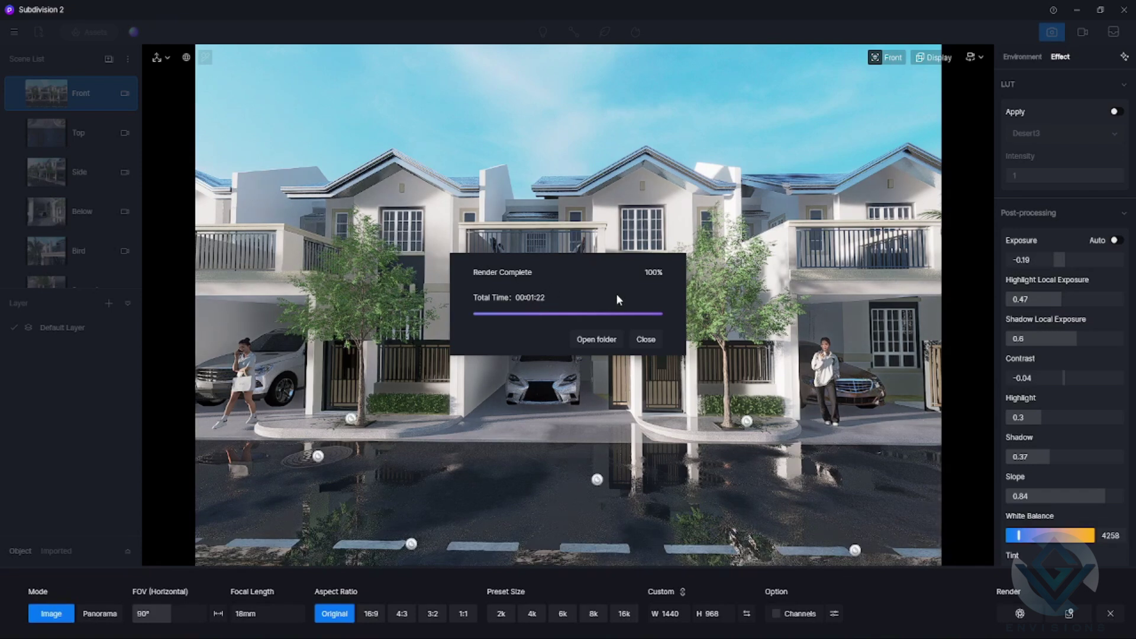
Step: Open the rendered Front View image from the desktop to inspect it
key("super+d")
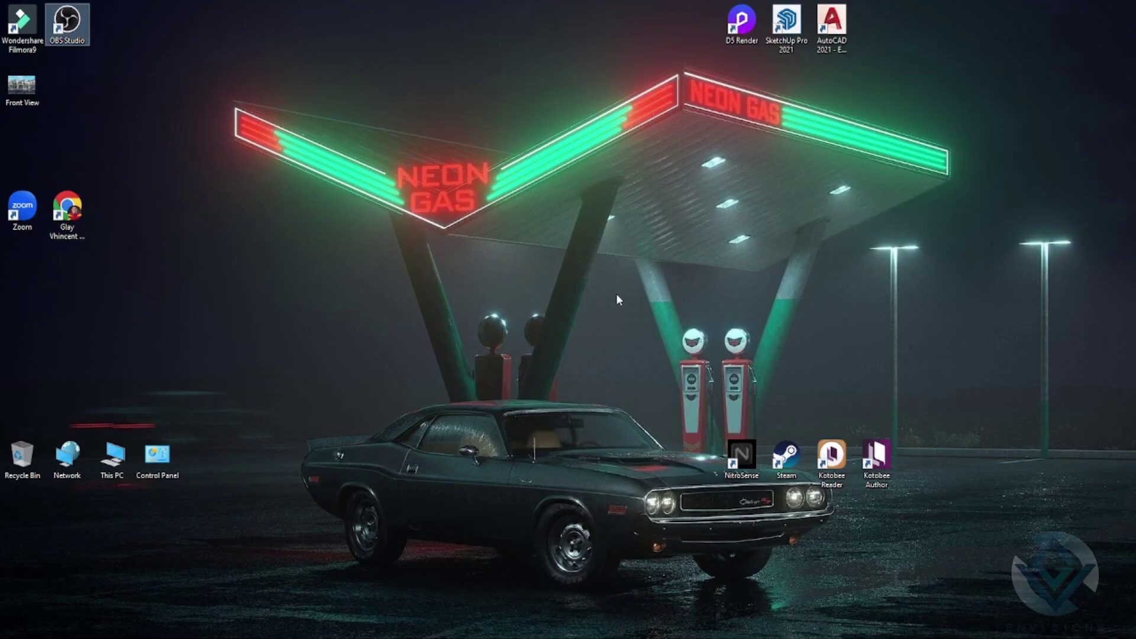
double_click(25, 86)
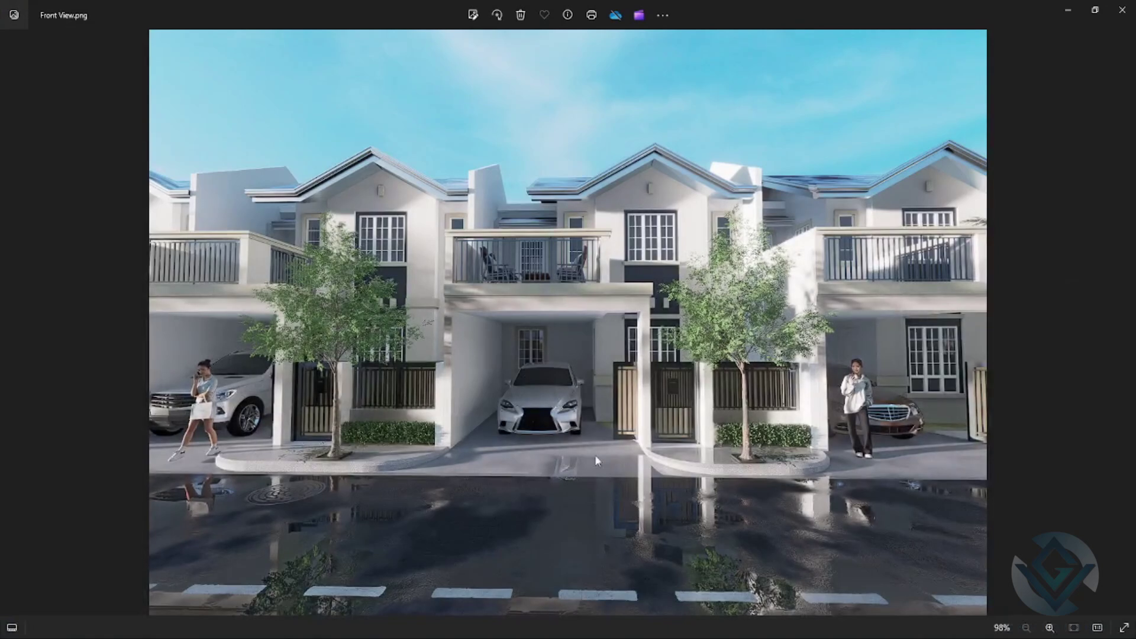